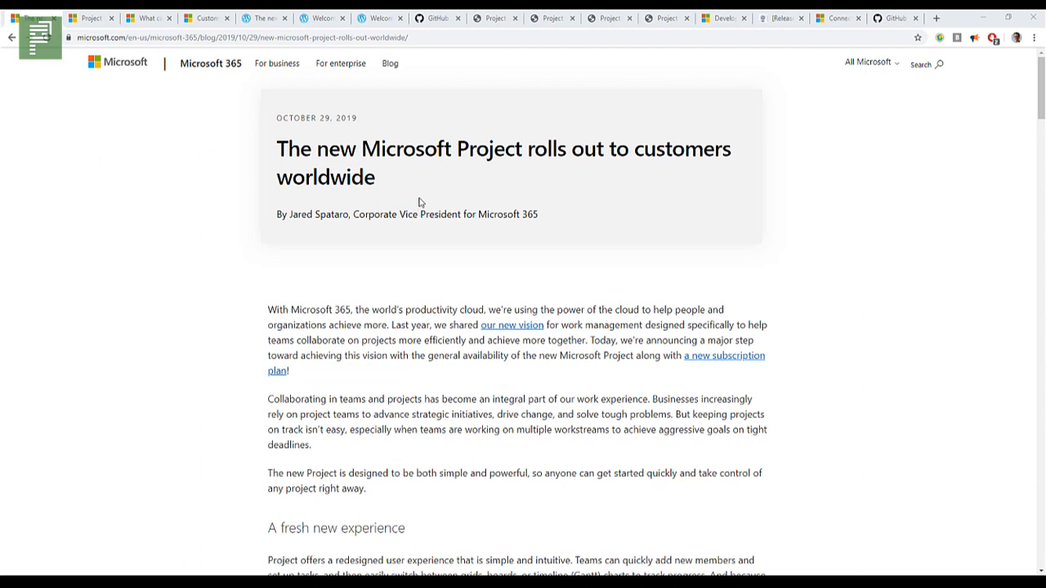
Step: Read the introduction and the "A fresh new experience" section of the new Microsoft Project rollout article
scroll(413, 214, down, 2)
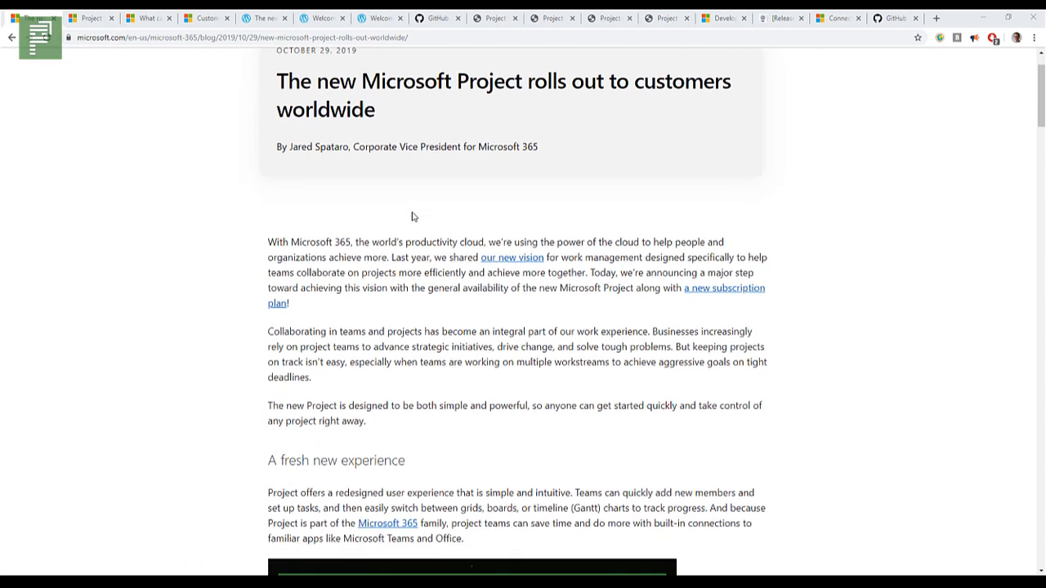
scroll(413, 214, up, 2)
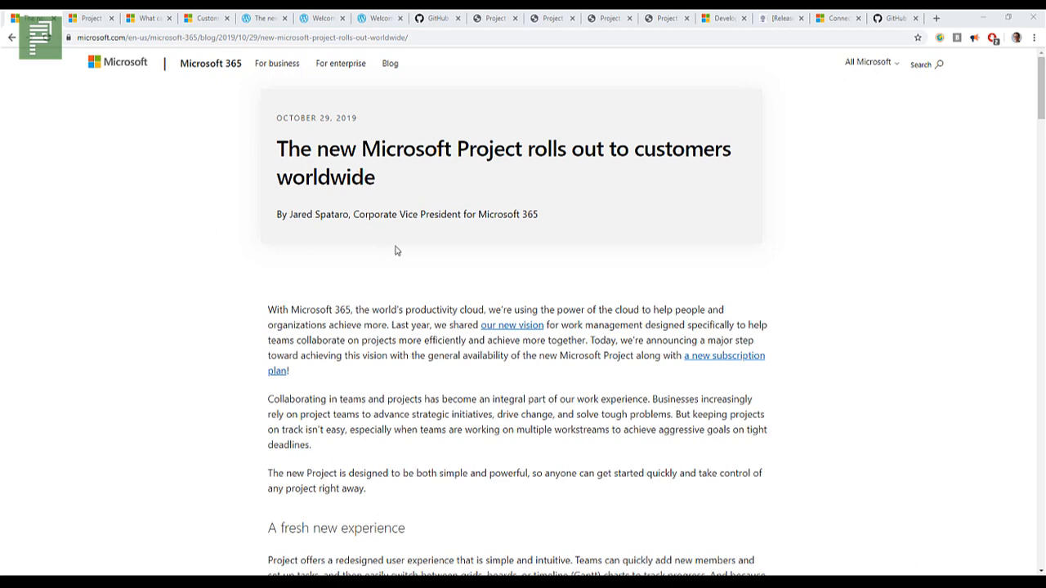
scroll(422, 283, down, 3)
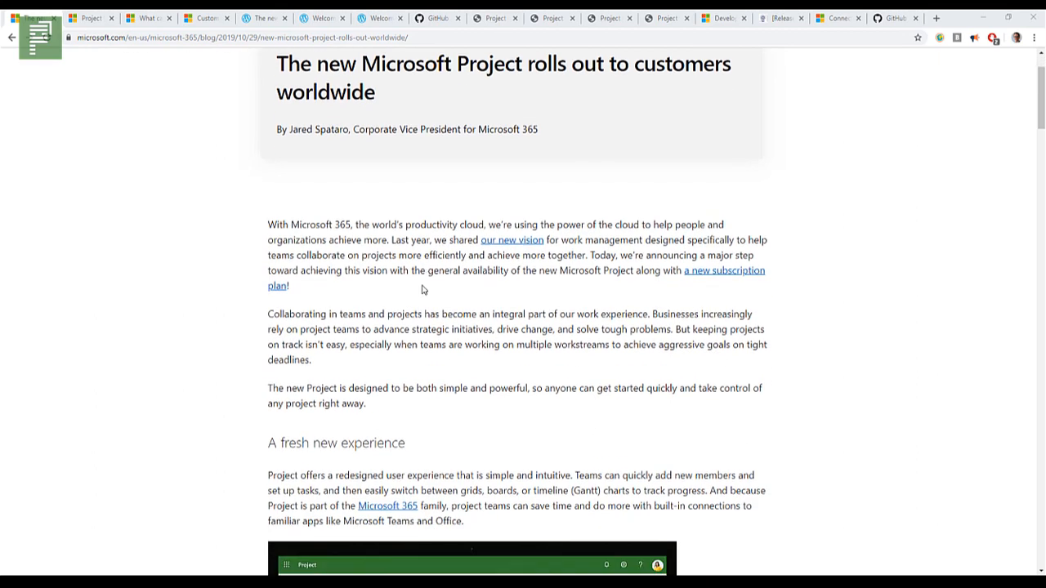
scroll(556, 319, down, 2)
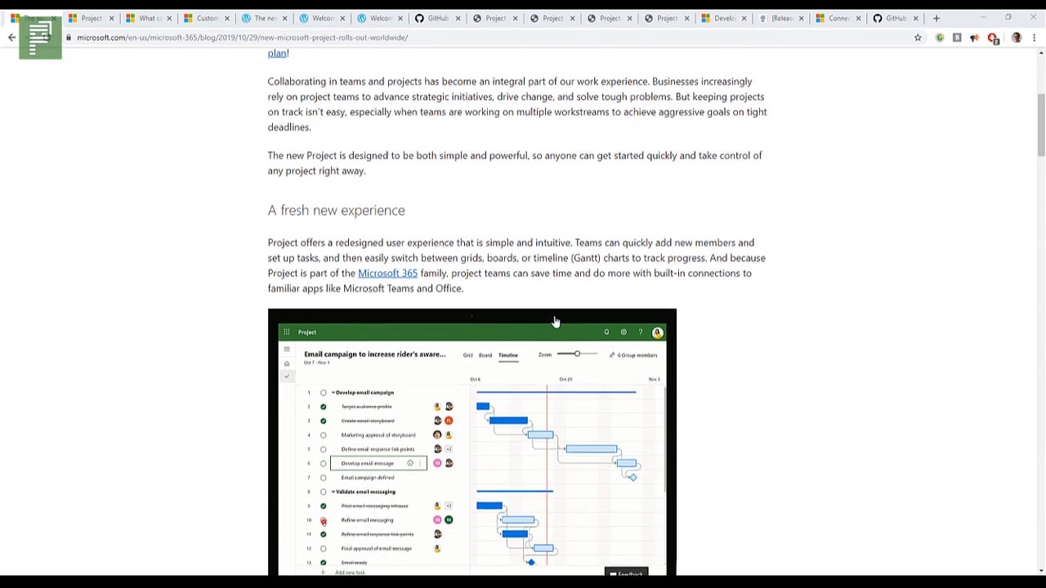
scroll(649, 413, down, 2)
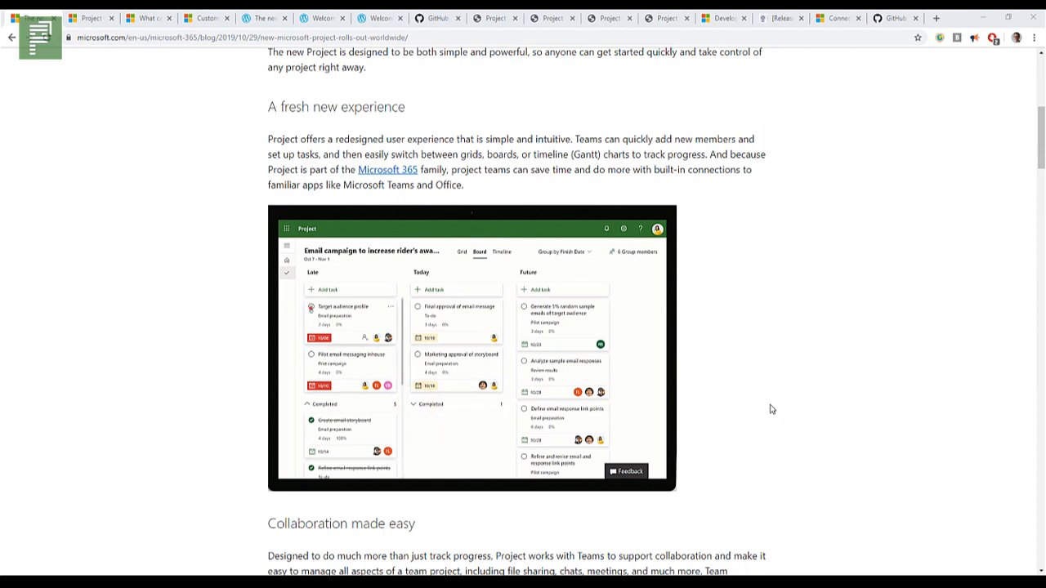
scroll(738, 417, down, 1)
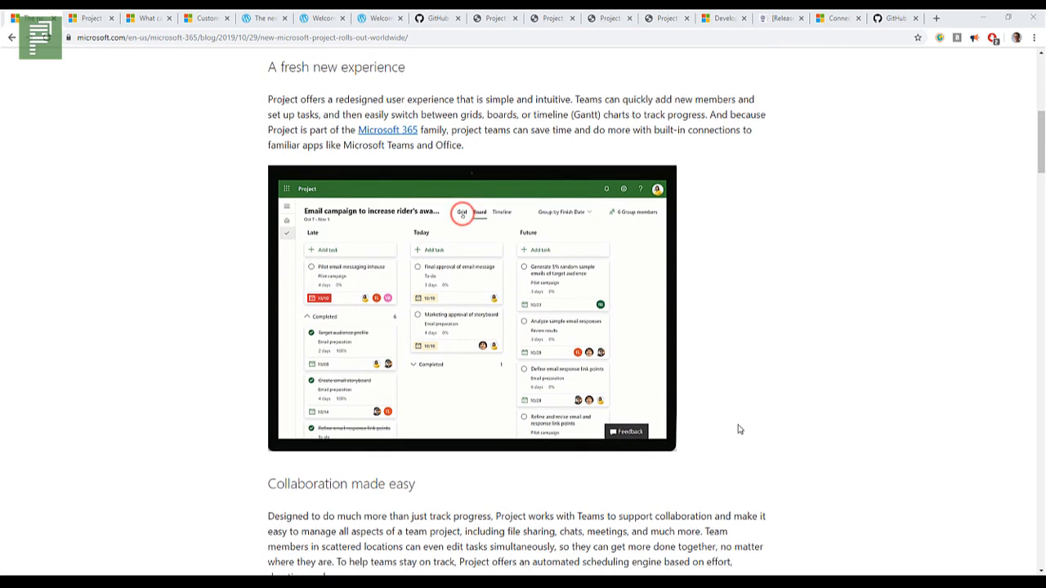
scroll(736, 434, down, 1)
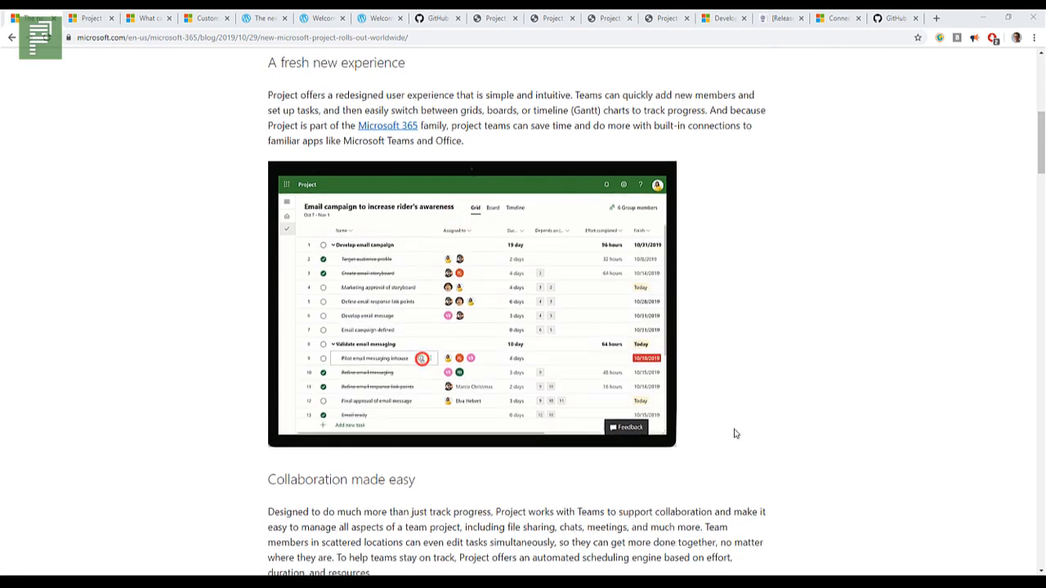
Step: Review the "Collaboration made easy" section, including the Project with Teams and coauthoring demonstrations
scroll(734, 434, down, 5)
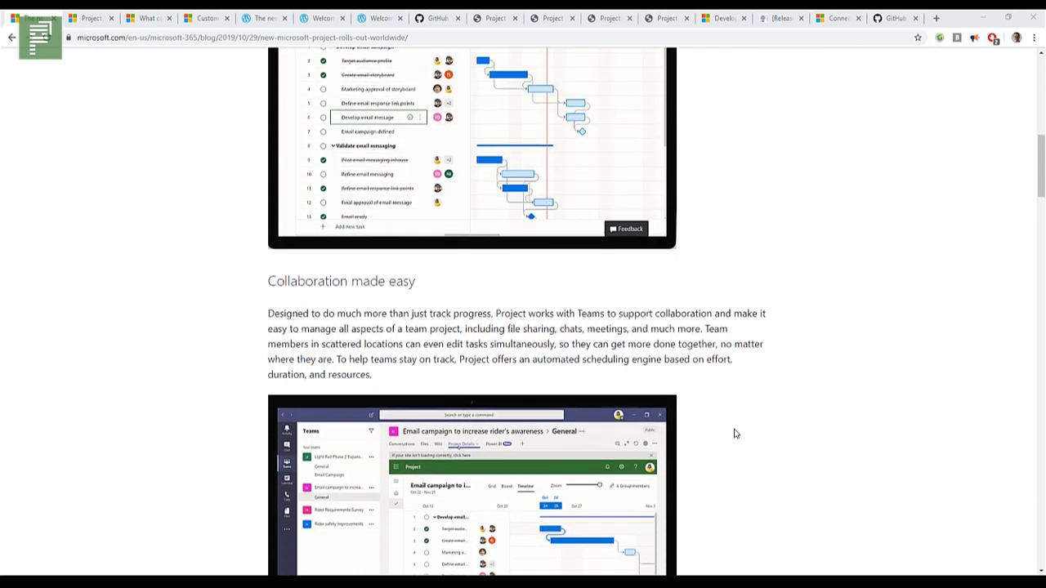
scroll(734, 434, down, 3)
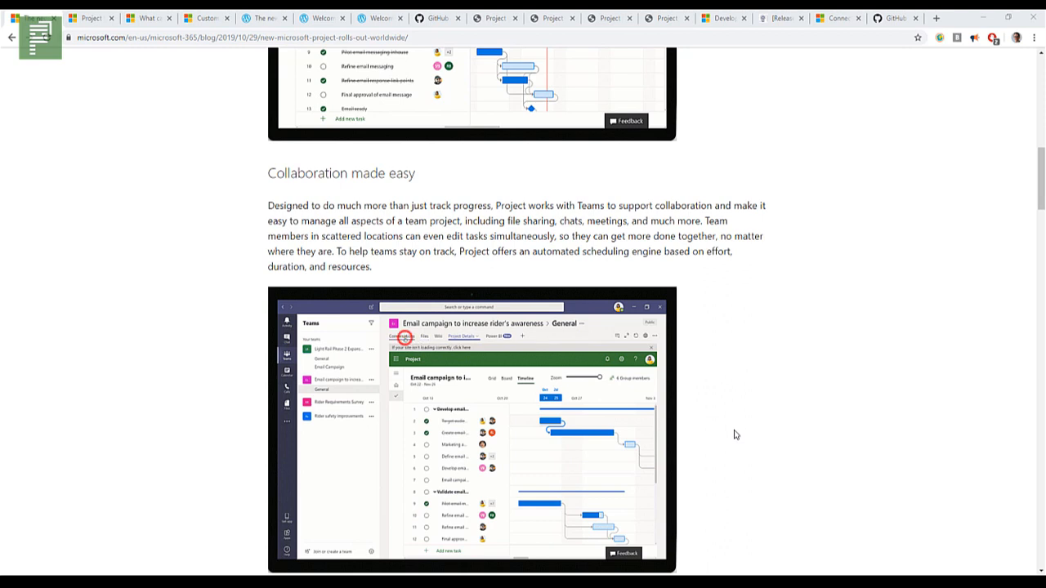
scroll(733, 434, down, 1)
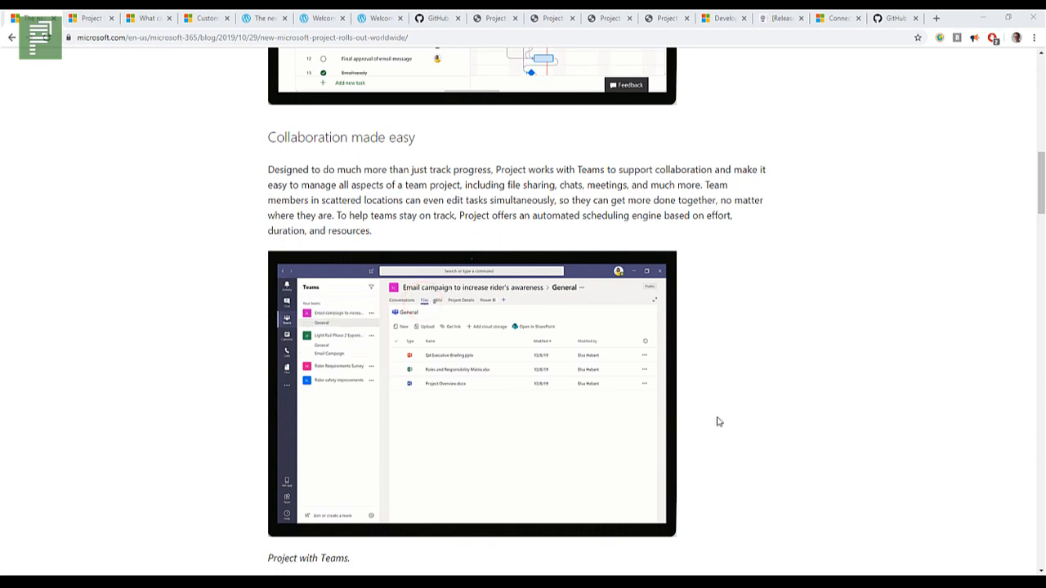
scroll(720, 428, down, 1)
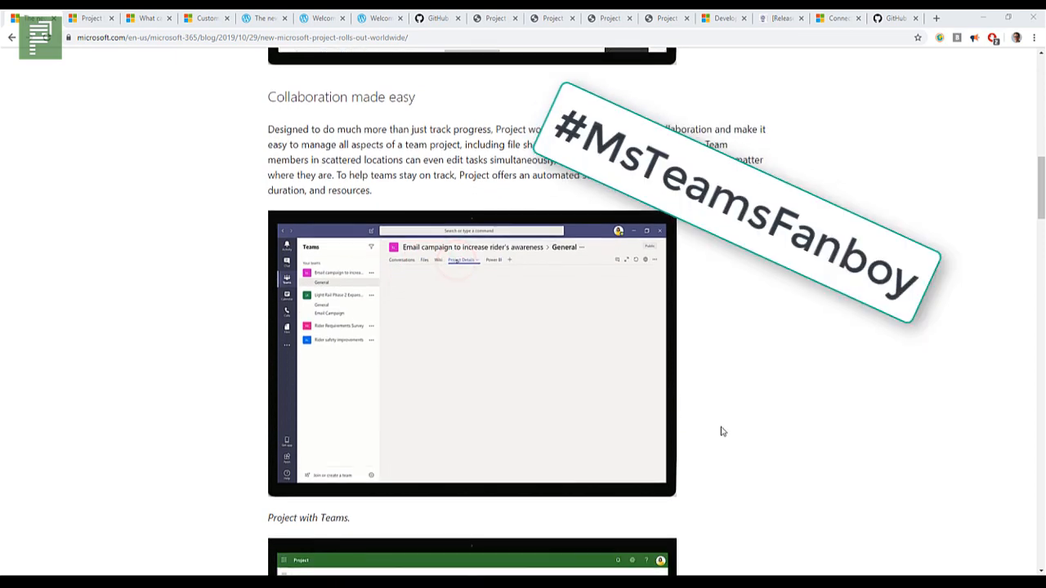
scroll(744, 432, down, 1)
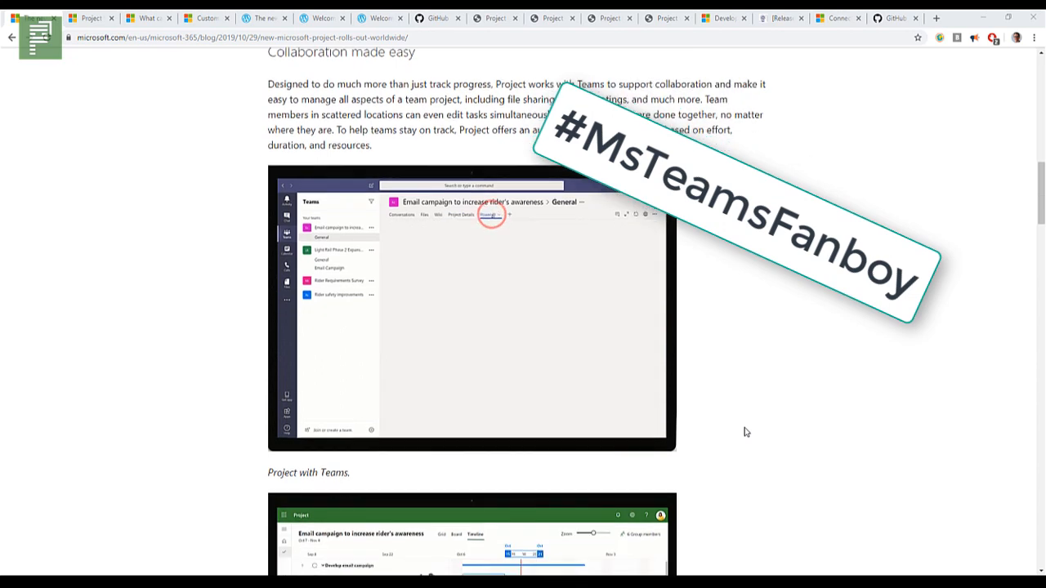
scroll(745, 432, down, 1)
scroll(742, 447, down, 1)
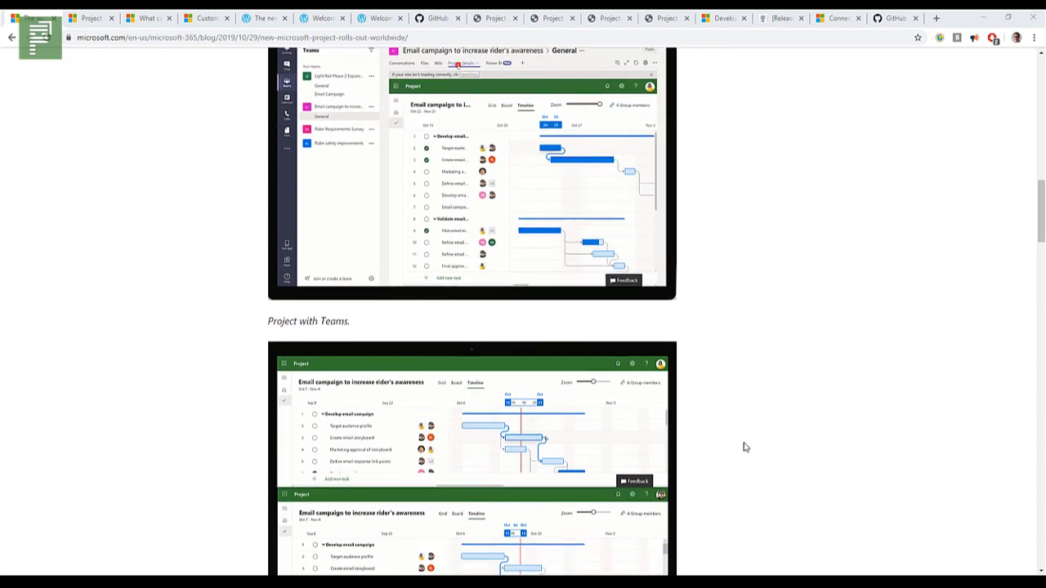
scroll(743, 447, down, 1)
scroll(744, 447, down, 1)
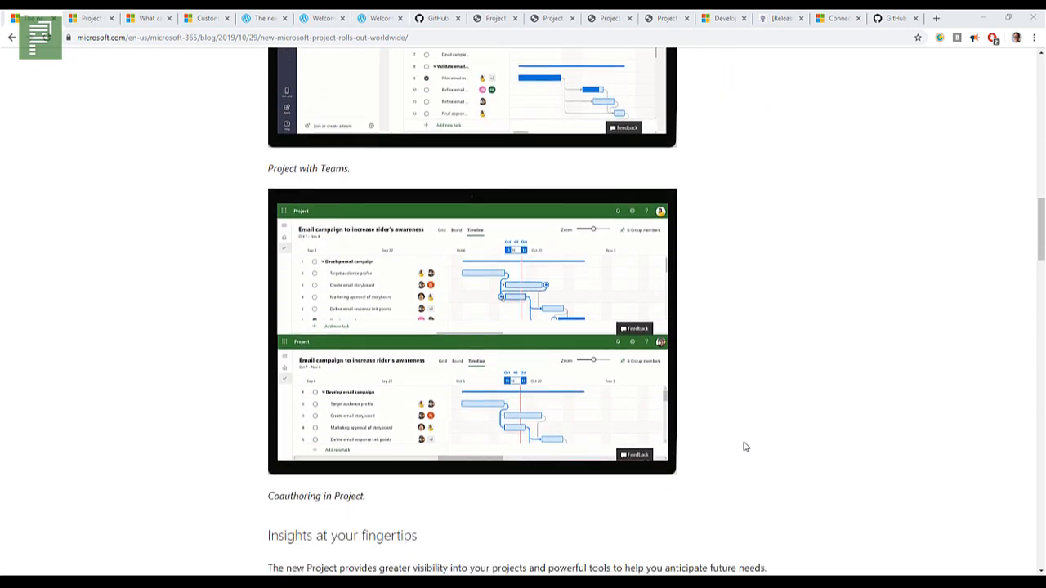
Step: Review the "Insights at your fingertips" section with its Power BI dashboard, and highlight "Extensible" in the "Extensible platform" heading
scroll(744, 447, down, 2)
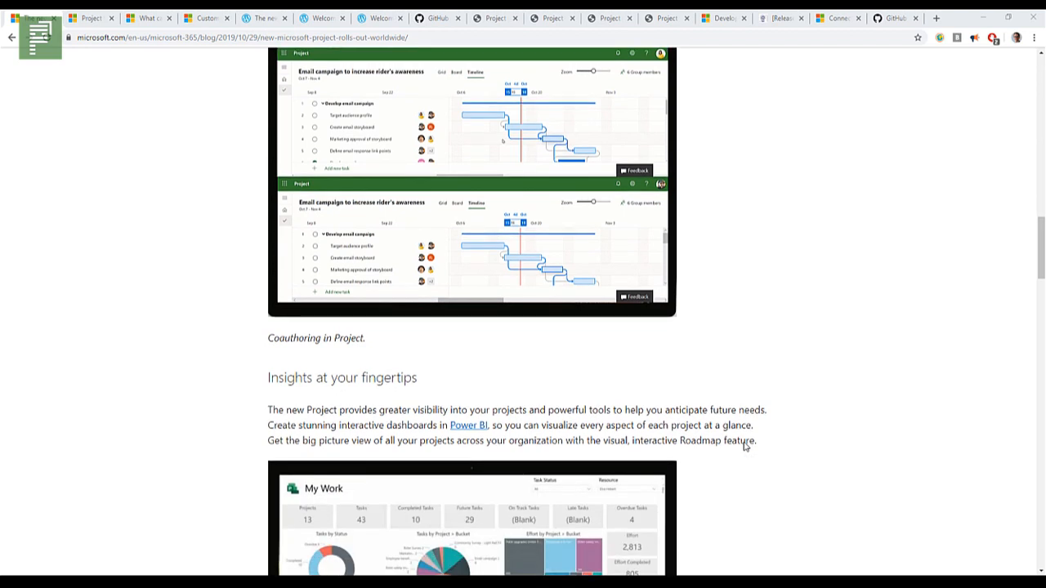
scroll(745, 445, down, 1)
scroll(744, 444, down, 1)
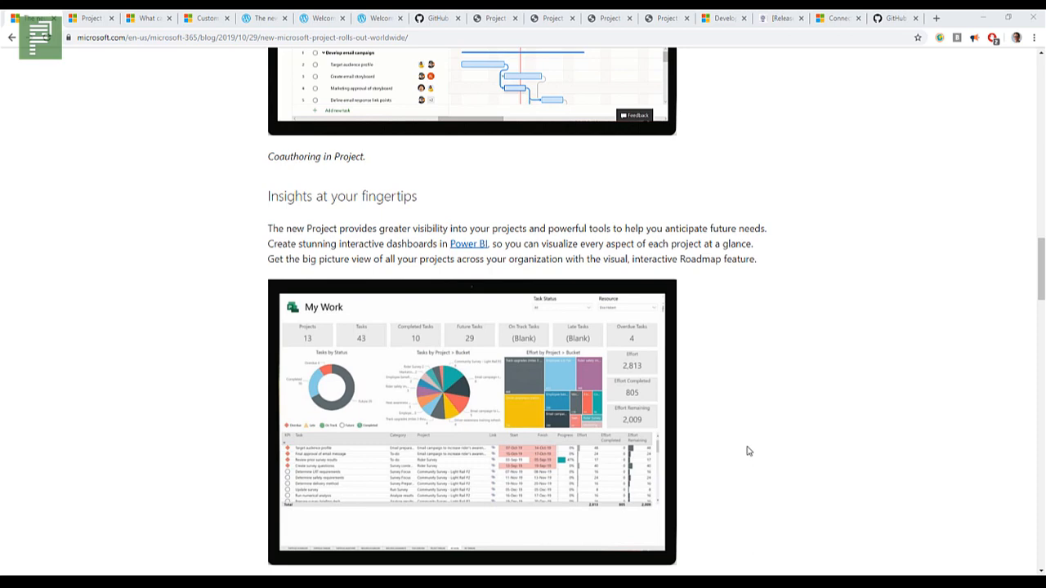
scroll(769, 437, down, 1)
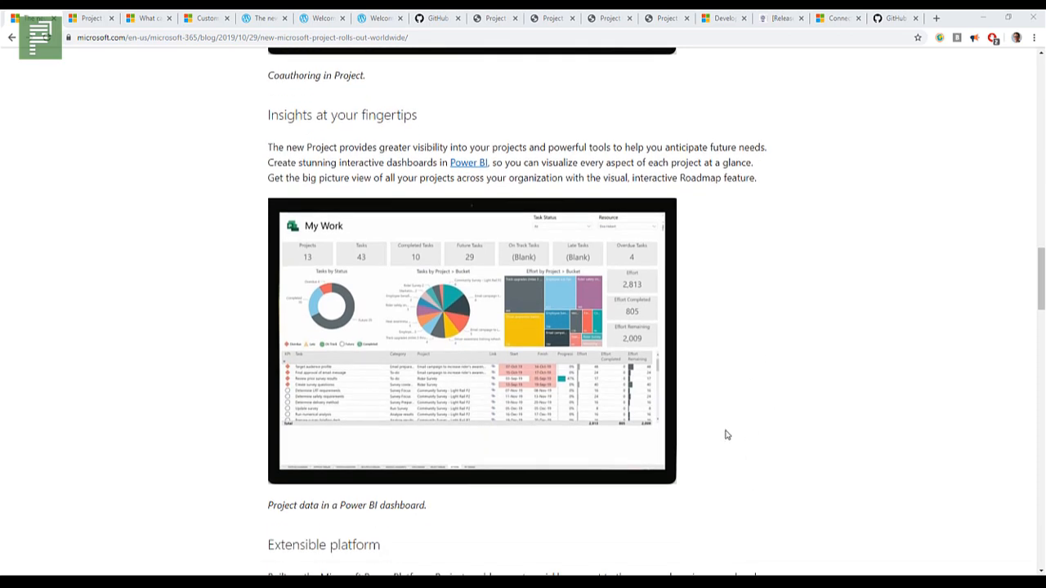
scroll(726, 435, down, 2)
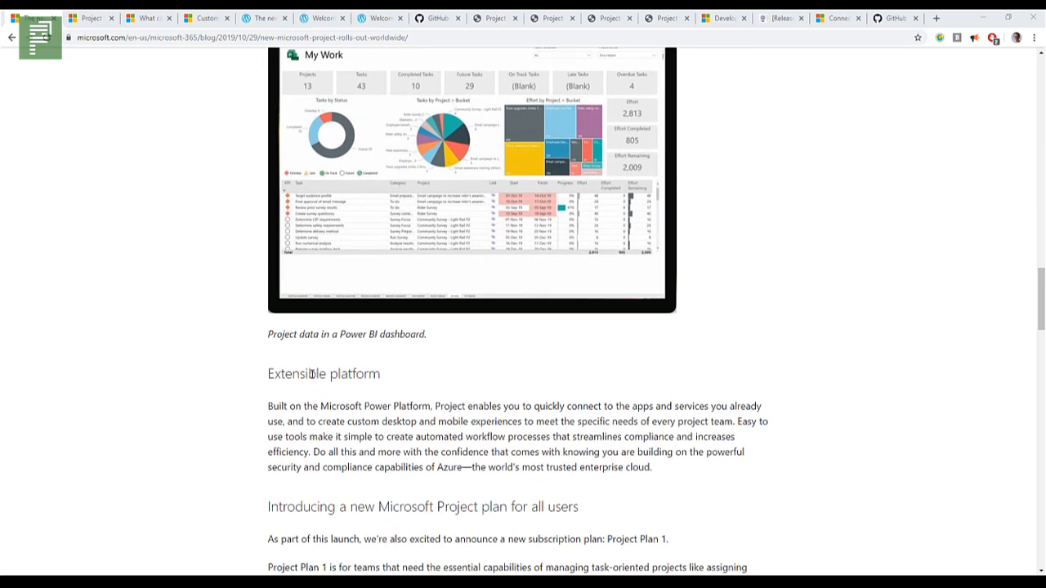
double_click(315, 376)
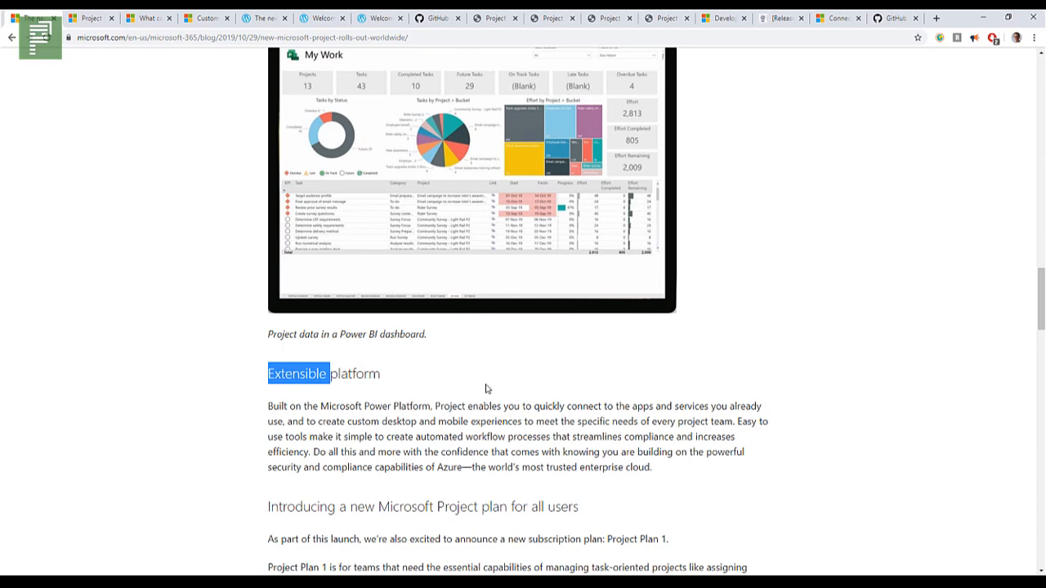
Step: Read the article's sections on the new Project plan, what's next and the frequently asked questions
scroll(482, 402, down, 2)
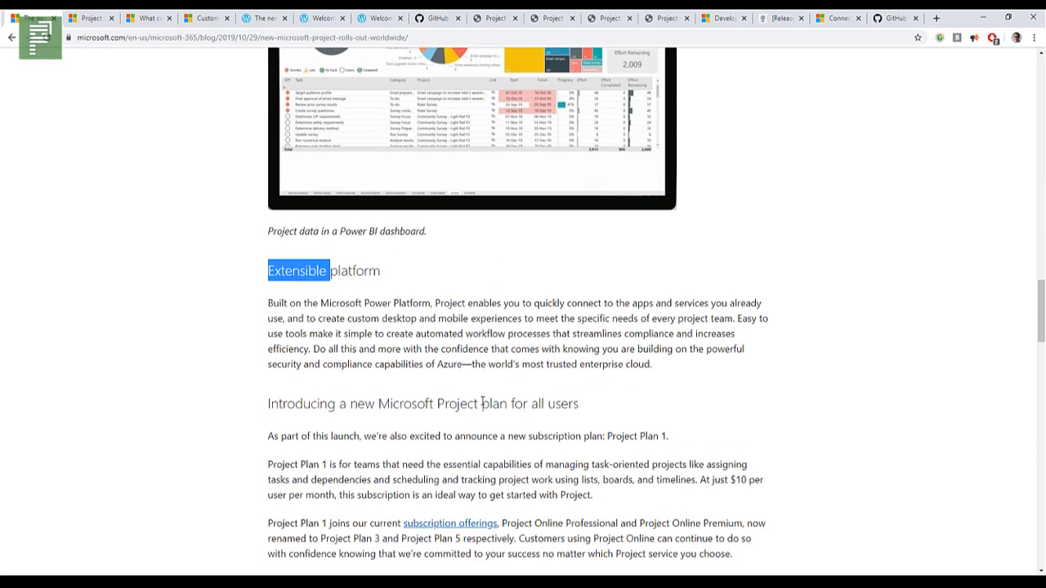
scroll(484, 376, down, 4)
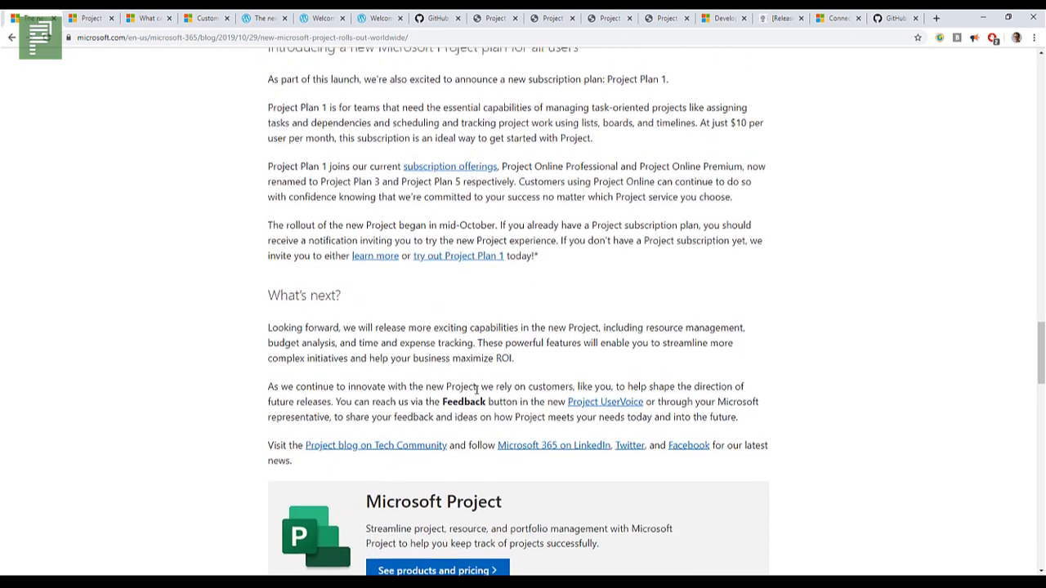
scroll(479, 390, down, 1)
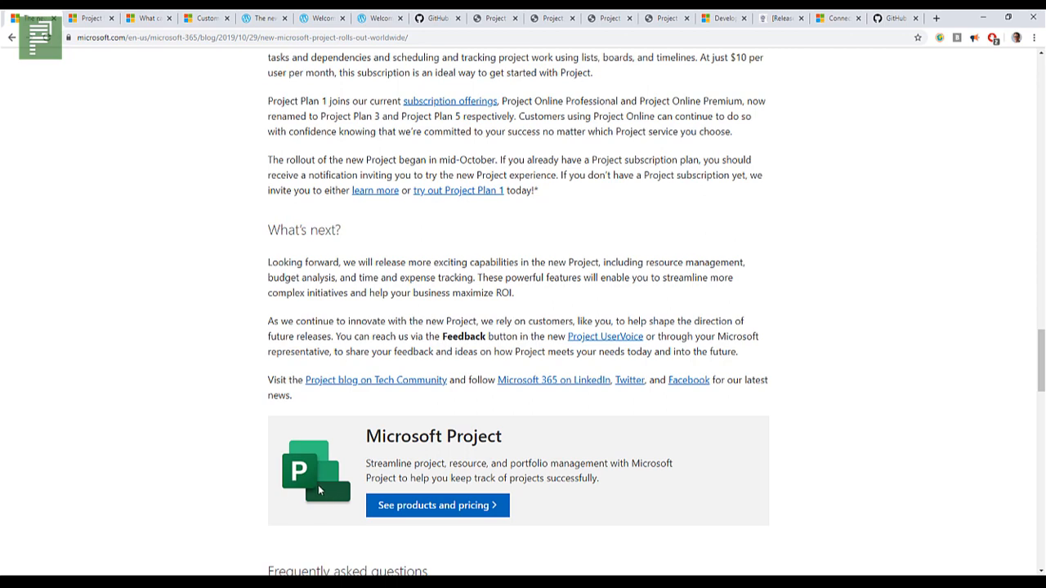
scroll(319, 491, down, 2)
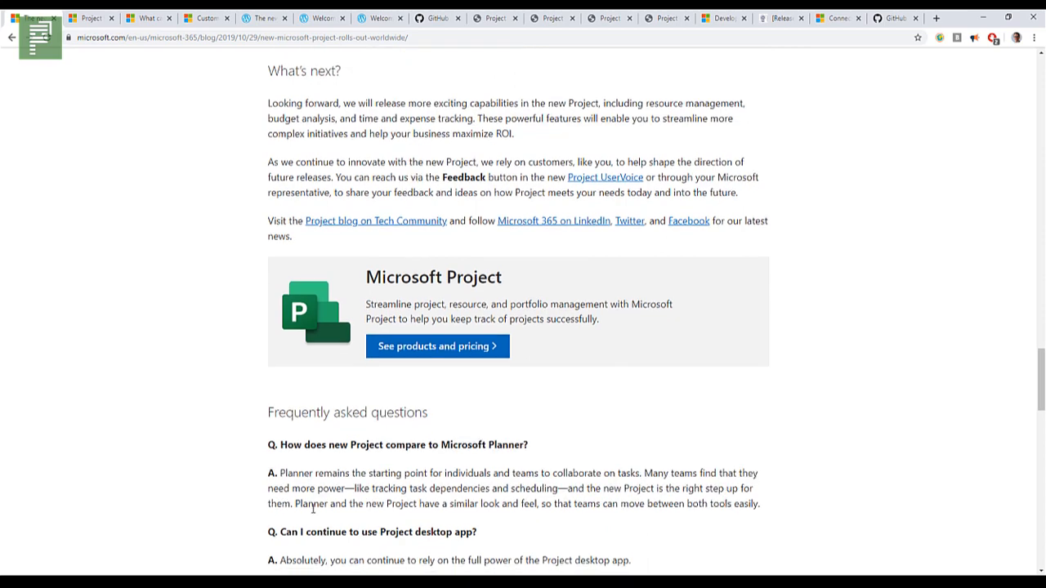
scroll(315, 499, down, 3)
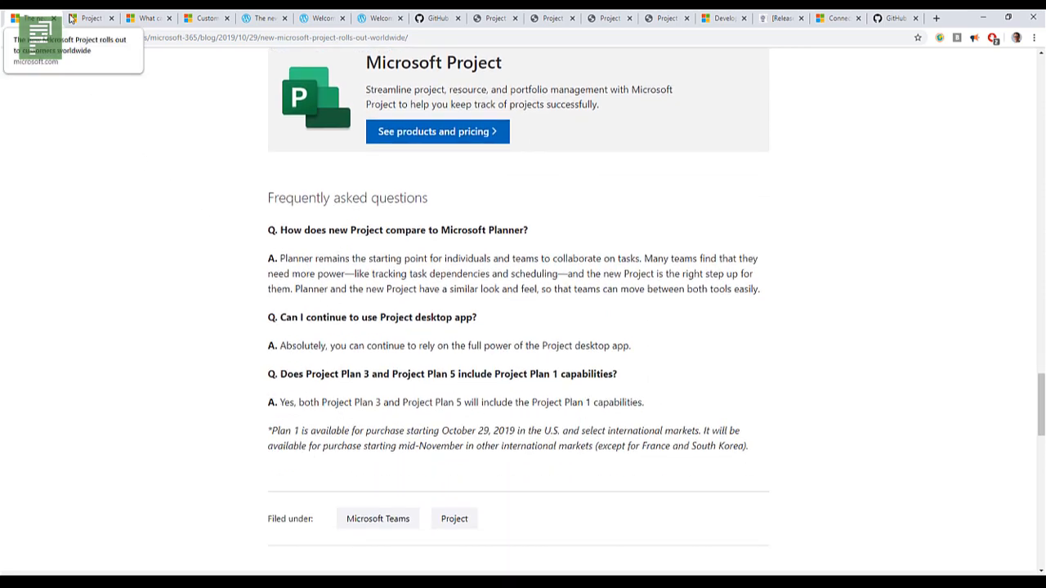
Step: Switch to the article on Project for the web and the Project Online desktop client and highlight "Can I still use it"
click(105, 18)
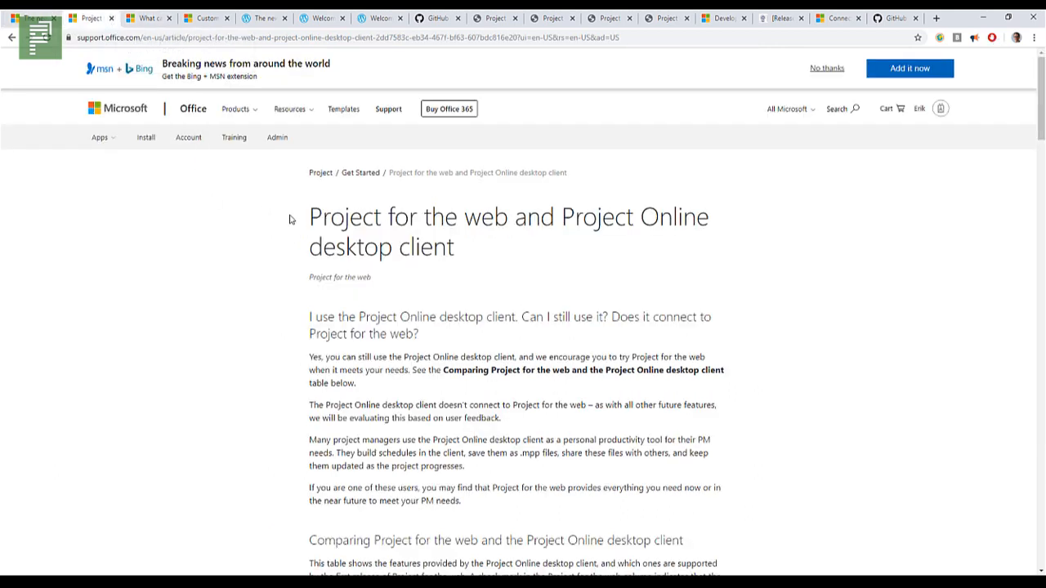
drag(290, 219, 466, 219)
click(441, 226)
drag(453, 317, 511, 317)
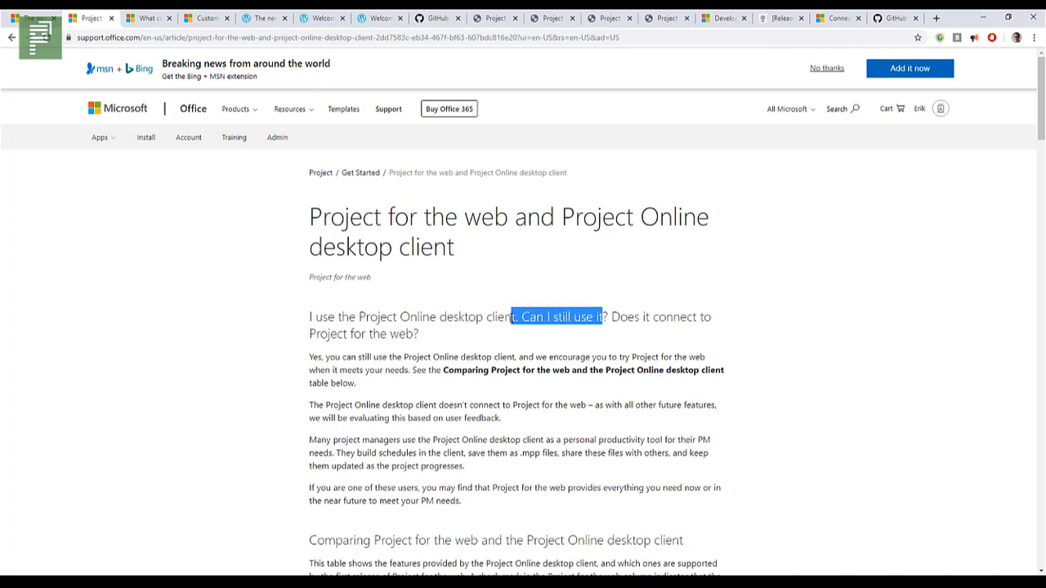
Step: Open the "What can you do with Project for the web?" article, review its project, task and time management features, and highlight "Gantt chart"
click(141, 18)
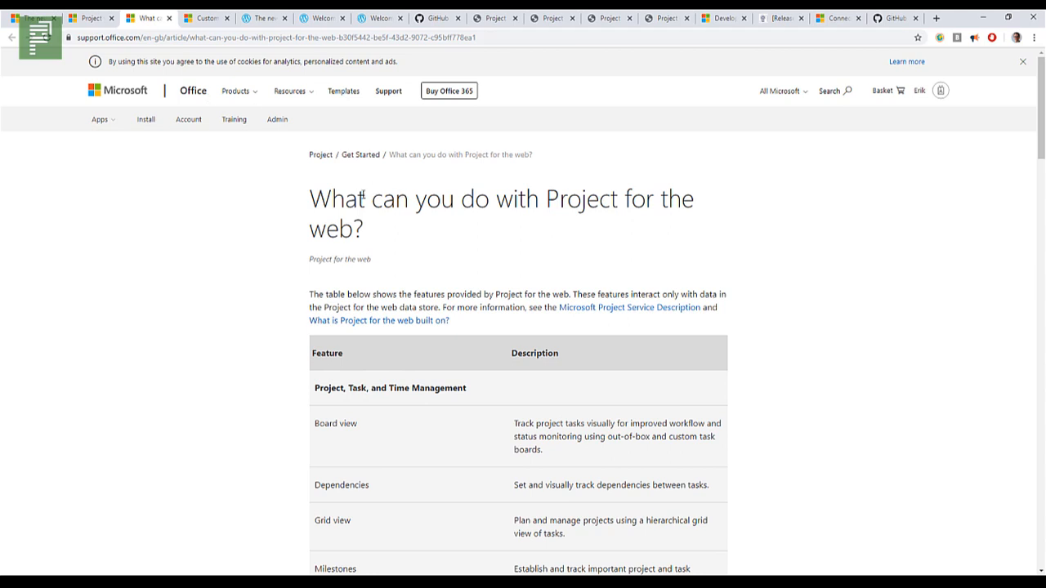
drag(345, 204, 651, 229)
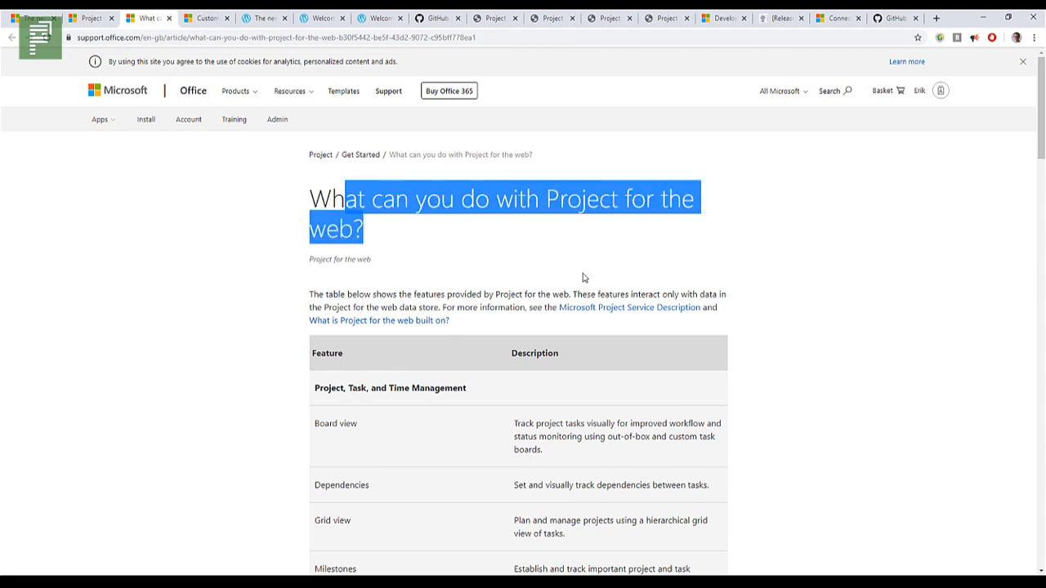
scroll(392, 301, down, 1)
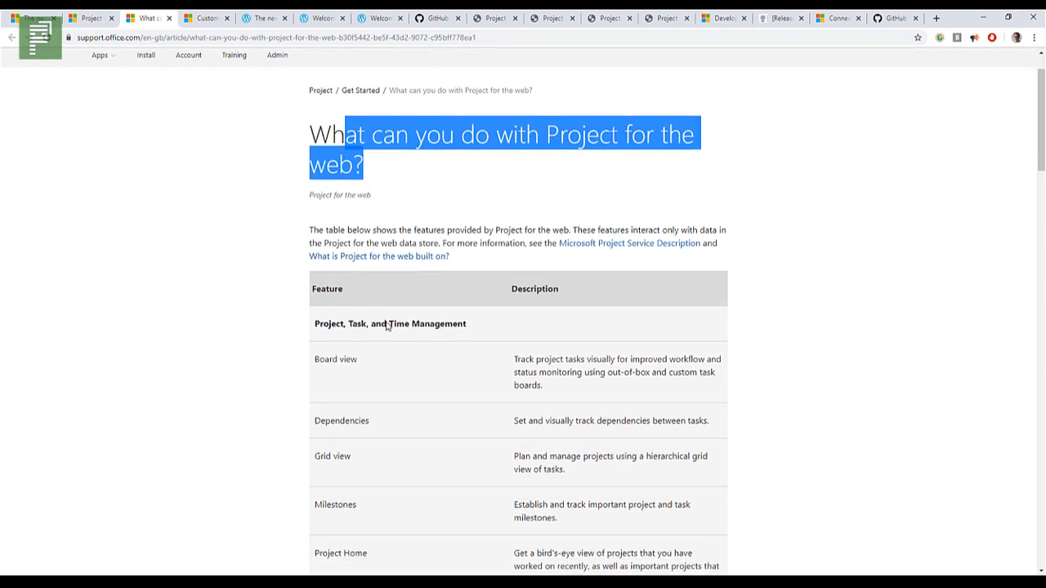
scroll(379, 329, down, 2)
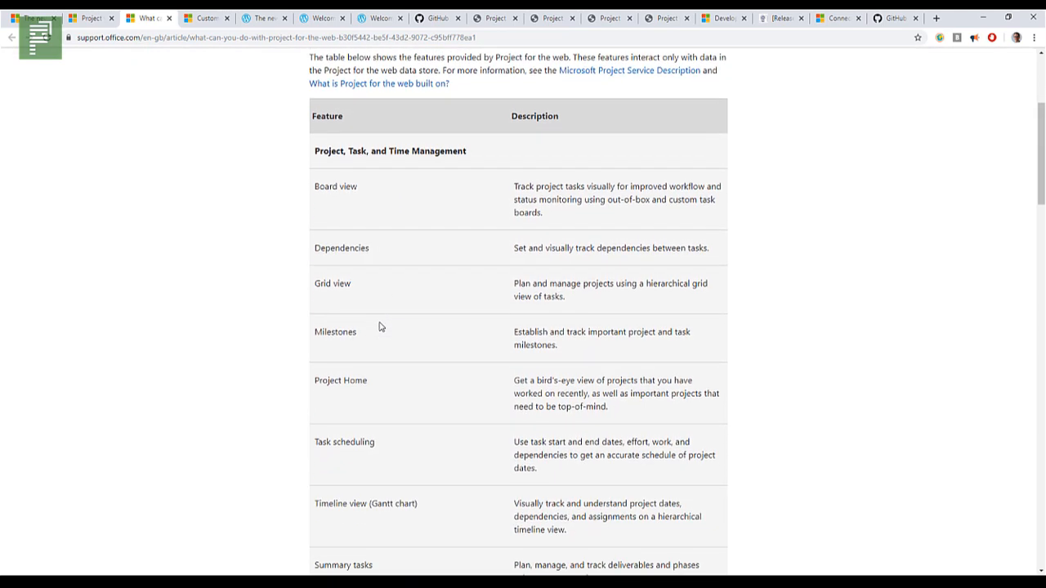
scroll(380, 327, down, 2)
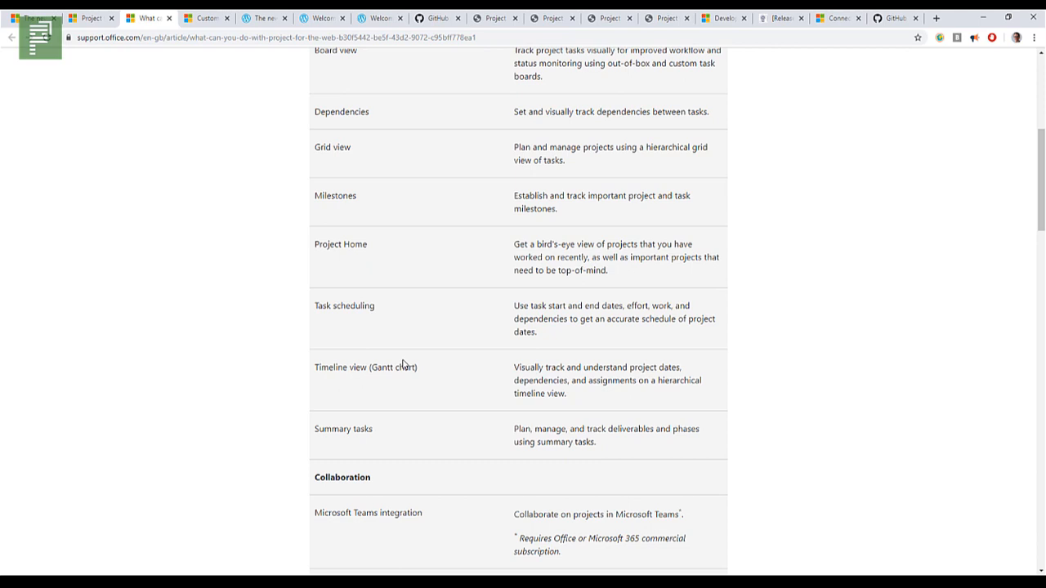
scroll(391, 353, down, 2)
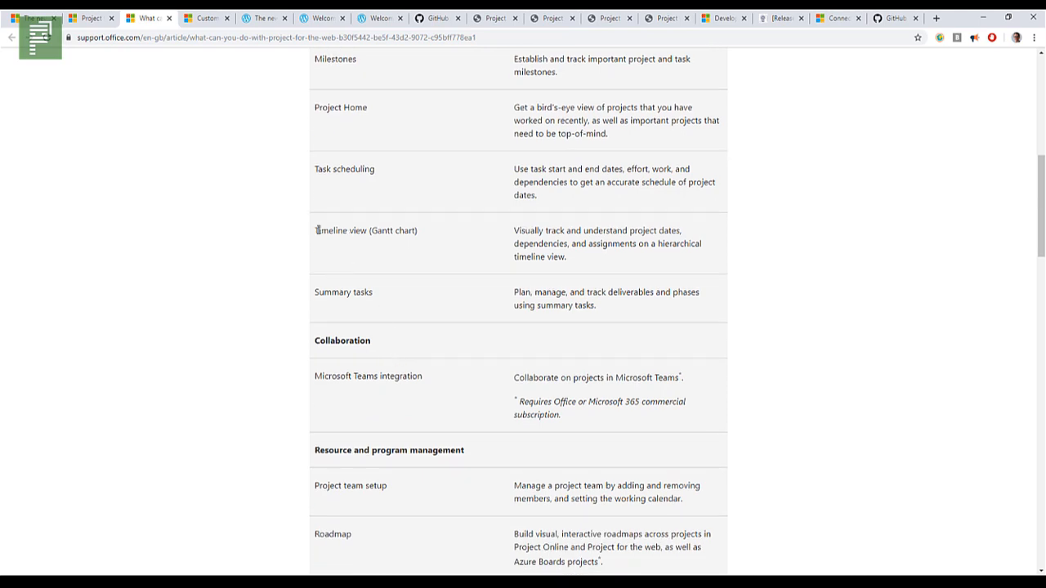
drag(318, 231, 412, 230)
Step: Review the collaboration, resource and program management, and reporting features, highlighting the asterisk beside Reporting
scroll(421, 293, down, 2)
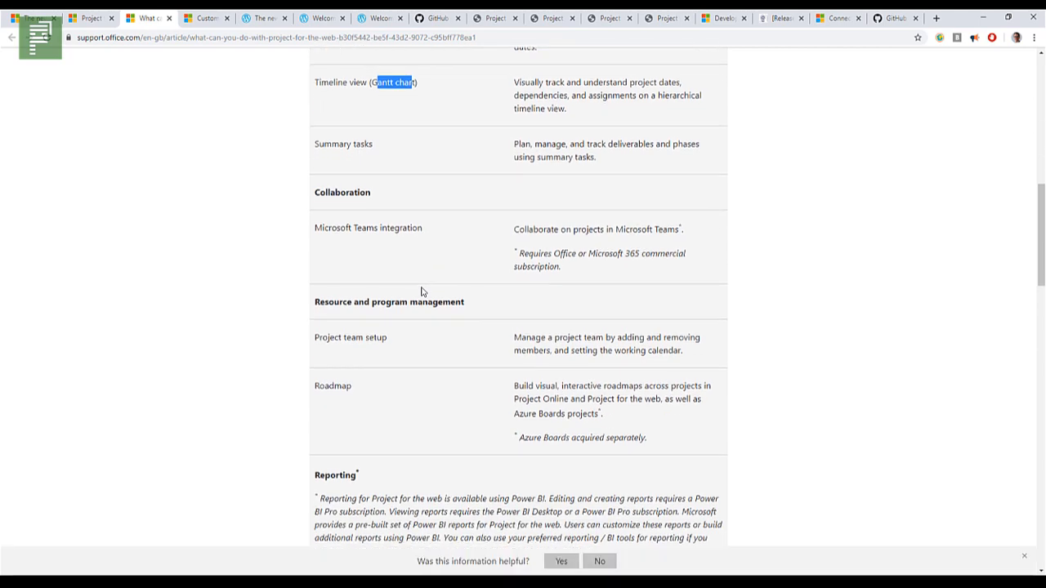
scroll(422, 295, down, 2)
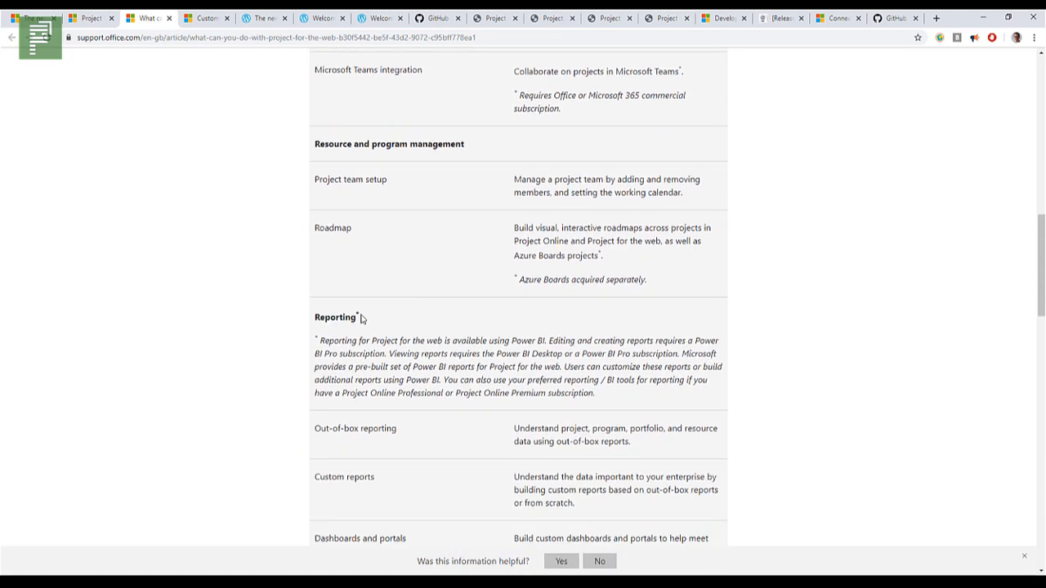
drag(358, 312, 372, 320)
scroll(367, 423, down, 2)
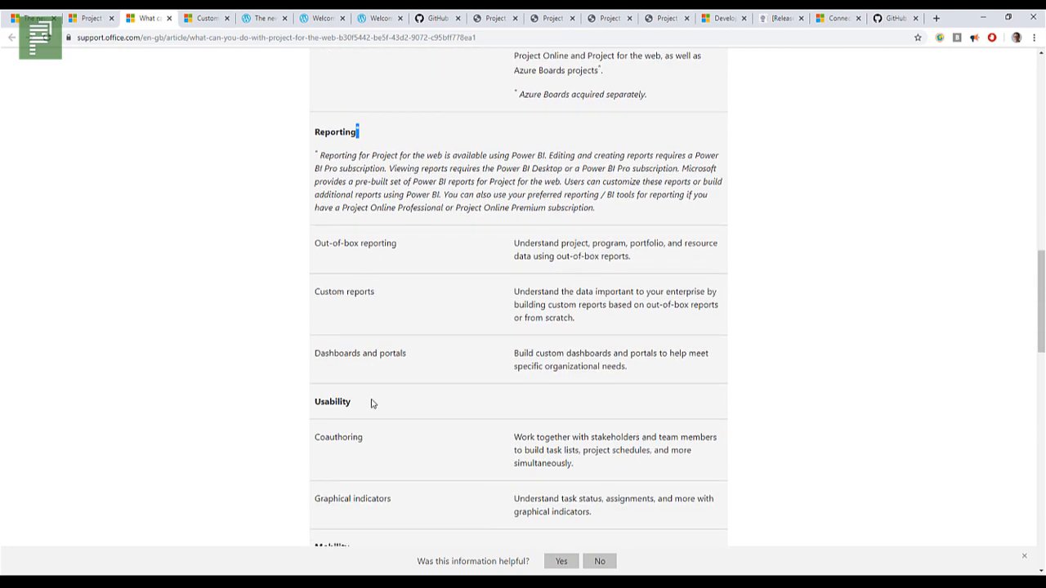
Step: Review the article's usability, mobility and customization features, highlighting "Coauthoring" and "PowerApps"
scroll(369, 402, down, 1)
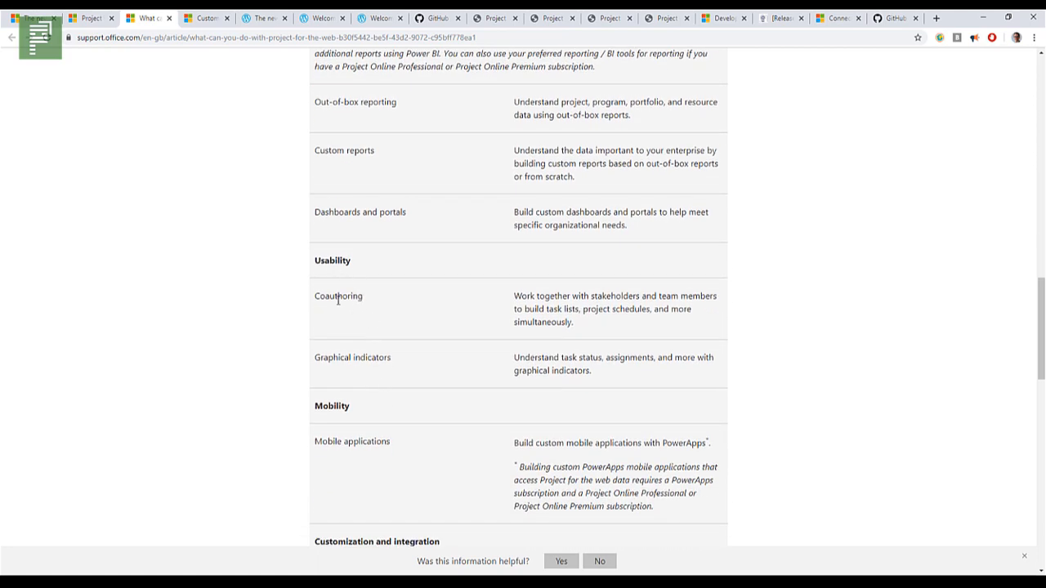
double_click(334, 296)
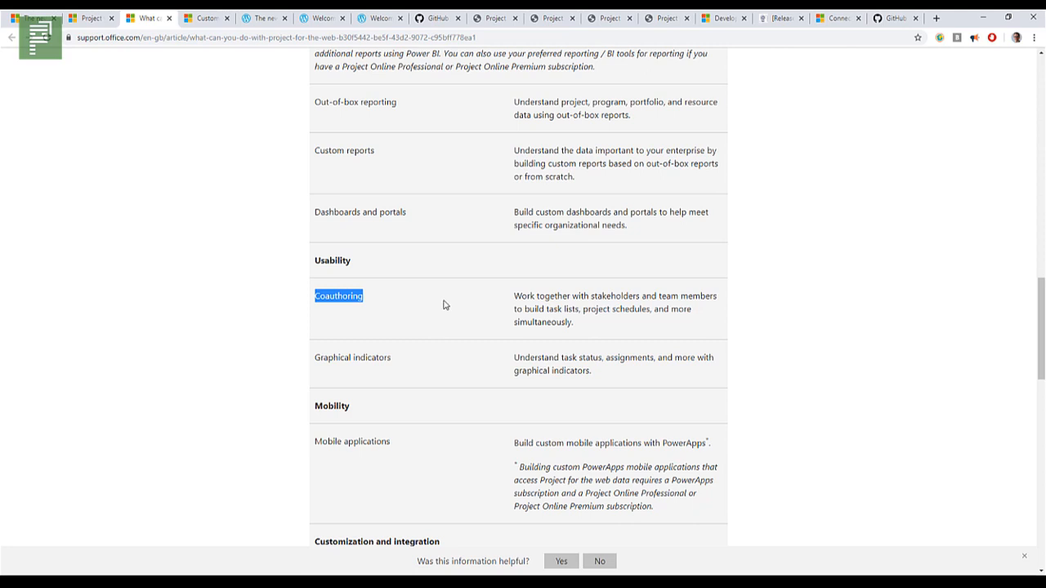
scroll(483, 364, down, 1)
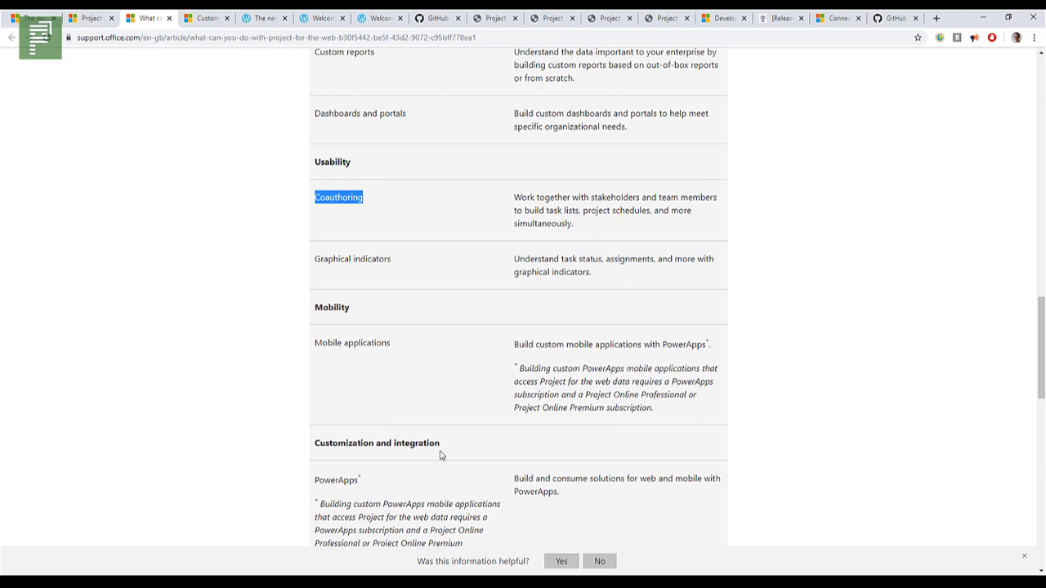
scroll(439, 455, down, 2)
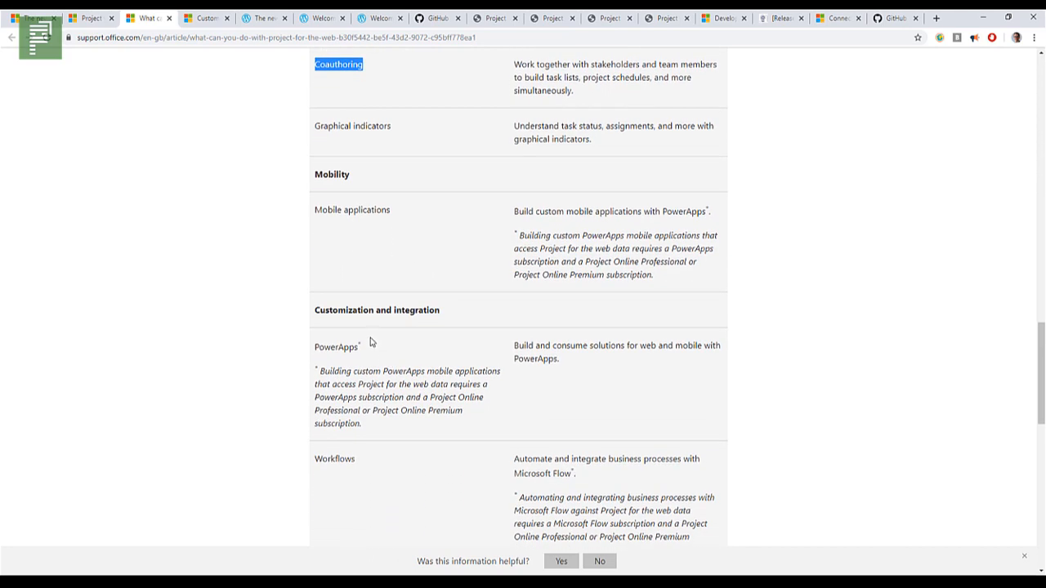
drag(322, 349, 357, 365)
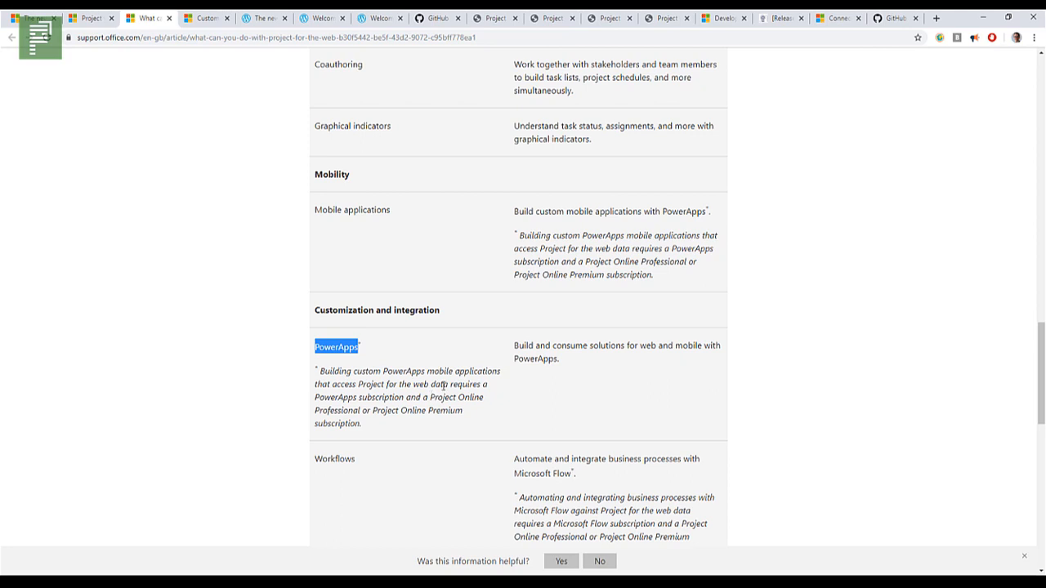
Step: Read the remaining feature rows on workflows, Microsoft Office 365 integration and Office 365 Groups, through to the See also links
scroll(443, 385, down, 2)
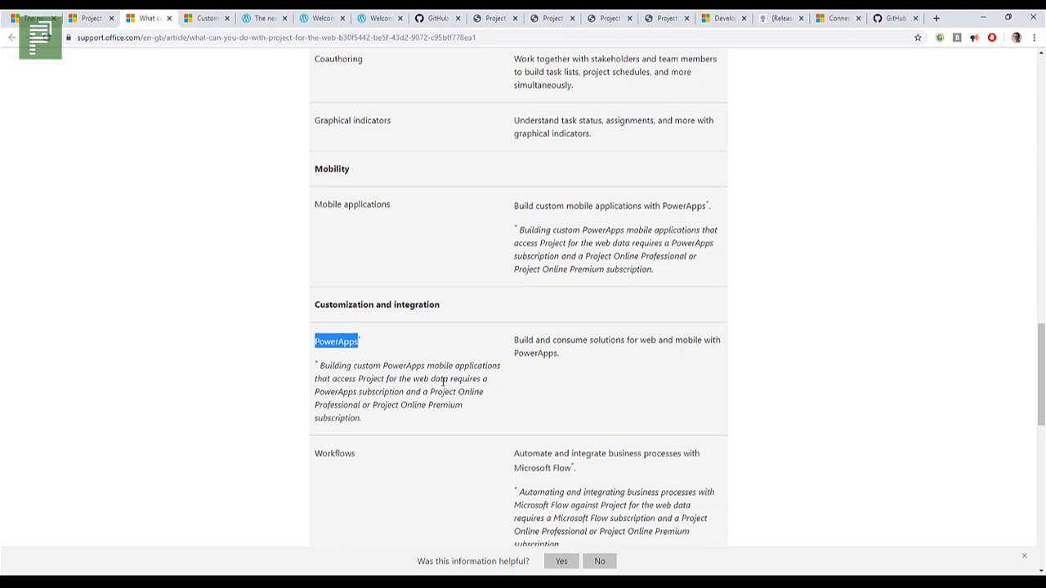
scroll(441, 386, down, 2)
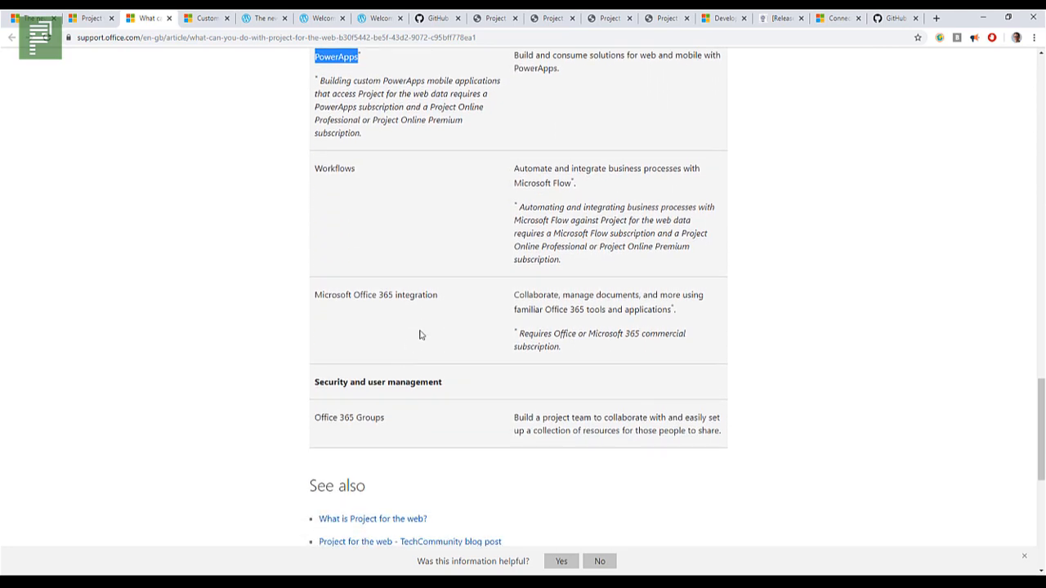
scroll(400, 422, down, 2)
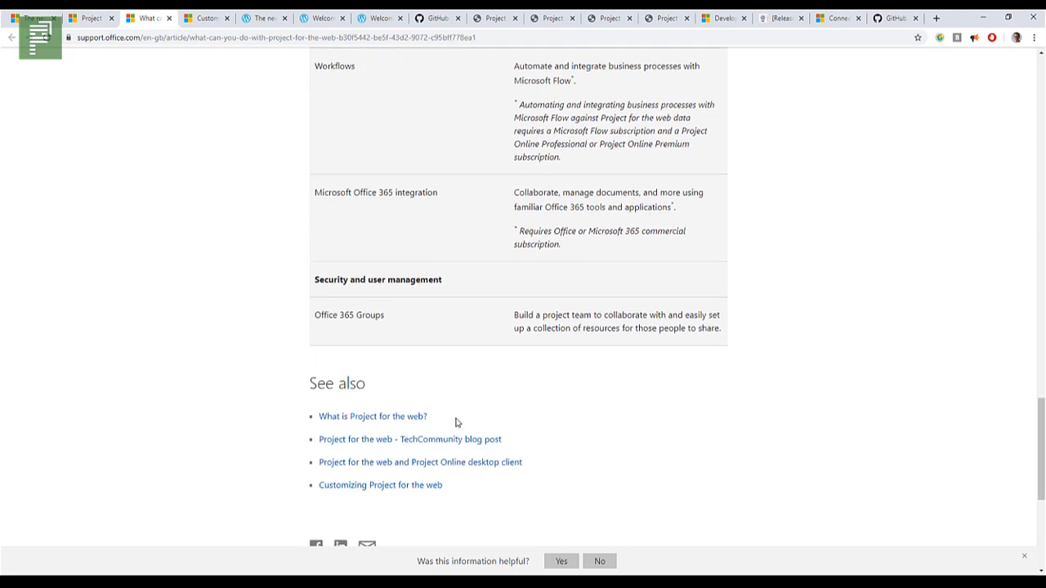
Step: Switch to the "Customizing Project for the web" article, briefly highlight part of its title and look over the Reporting section
click(206, 18)
drag(404, 208, 550, 214)
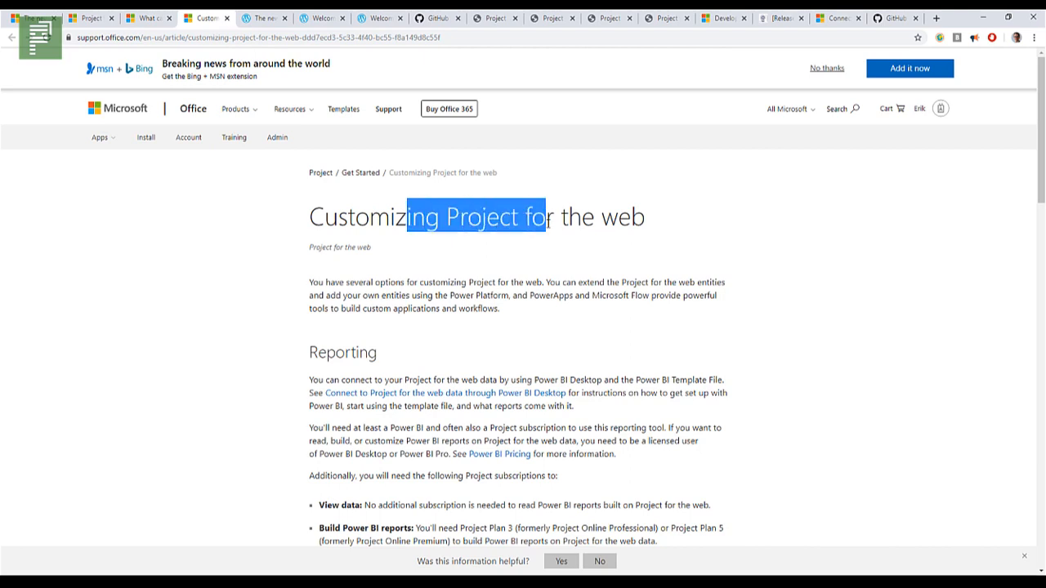
click(542, 280)
scroll(402, 357, down, 3)
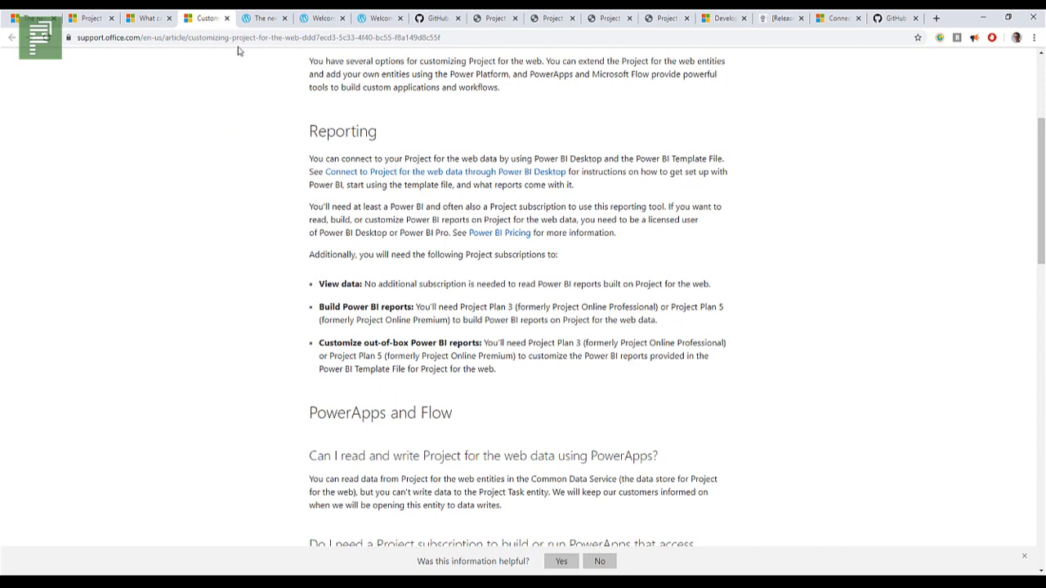
Step: Switch to the blog post "The new Microsoft Project is HERE!" and read it
click(251, 18)
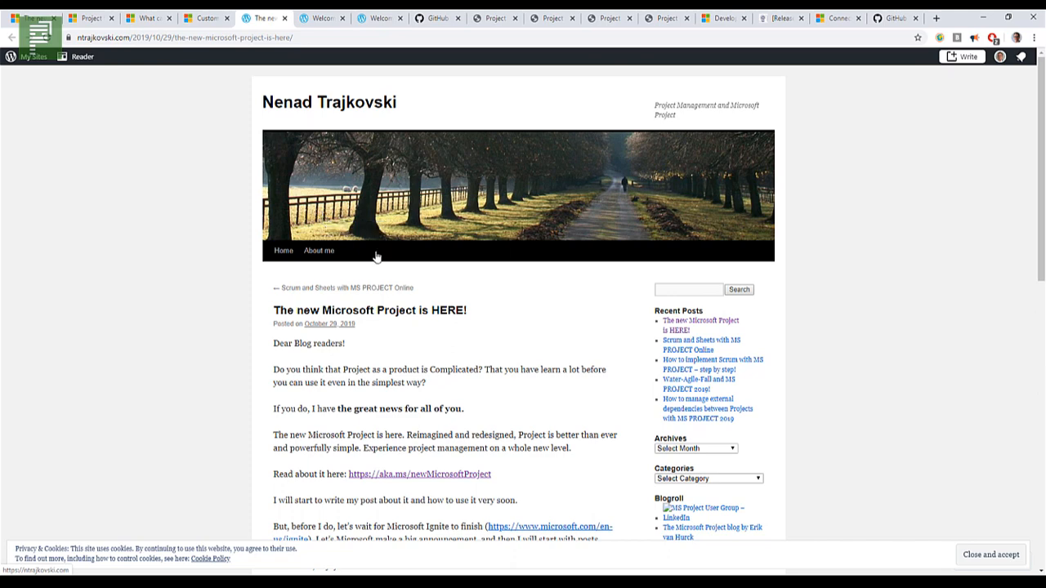
scroll(549, 314, down, 2)
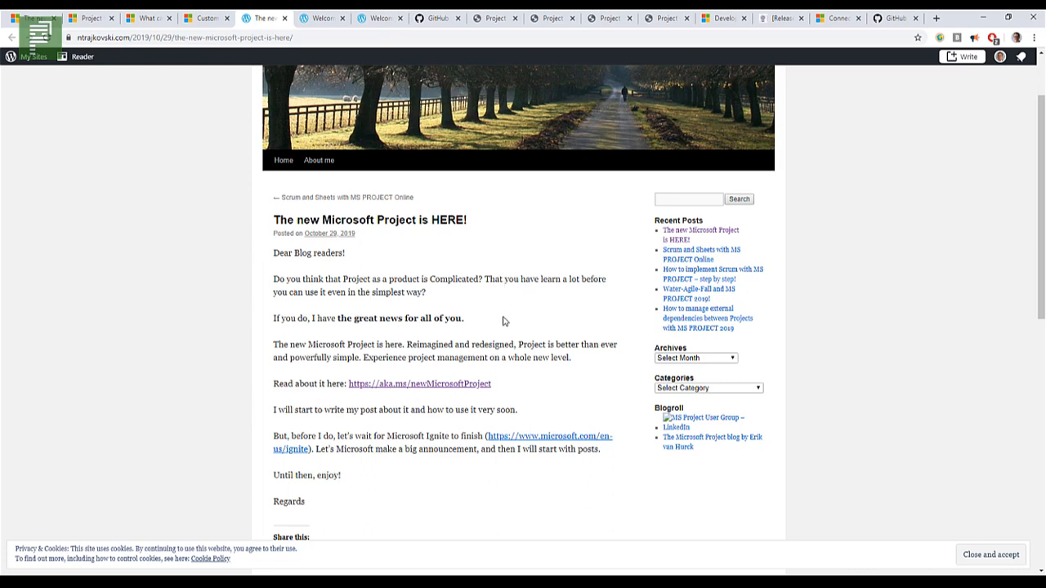
scroll(512, 315, down, 1)
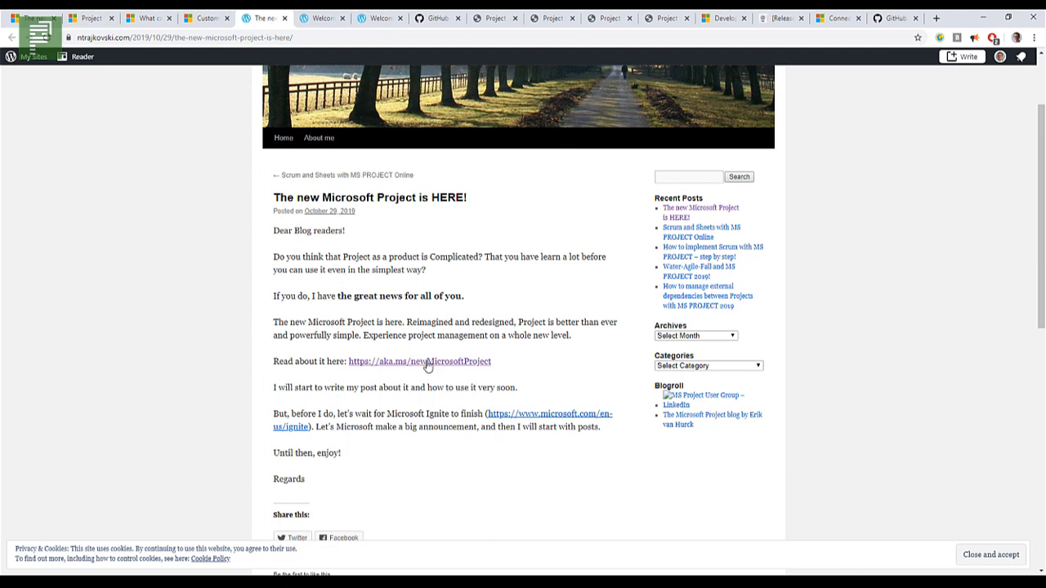
Step: Switch to the "Welcome to the new Project – getting started Part 1" post and briefly highlight the link to Microsoft's official release post
click(311, 23)
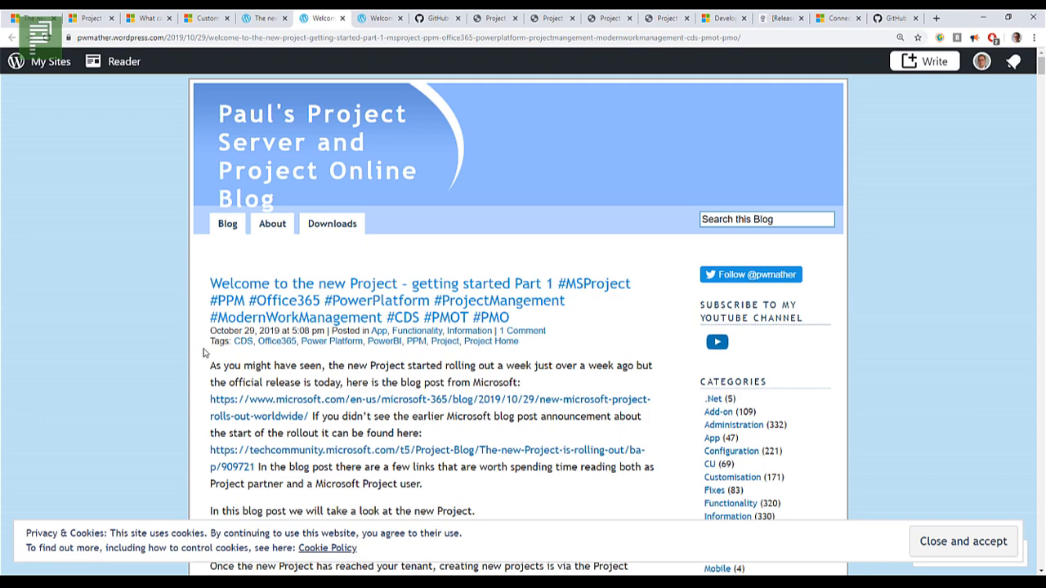
scroll(204, 353, down, 2)
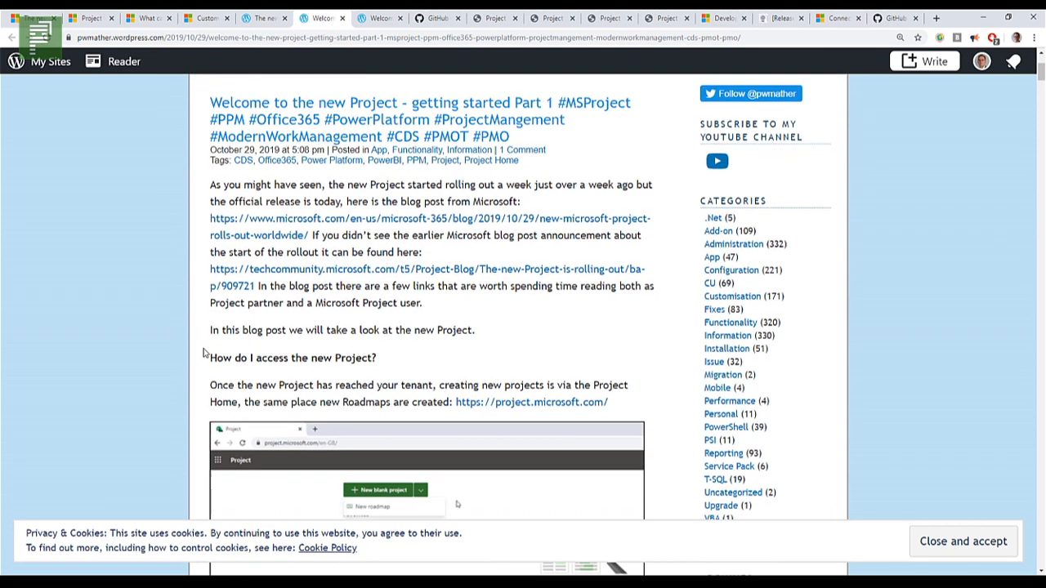
scroll(205, 353, down, 1)
scroll(204, 353, up, 2)
drag(309, 328, 210, 311)
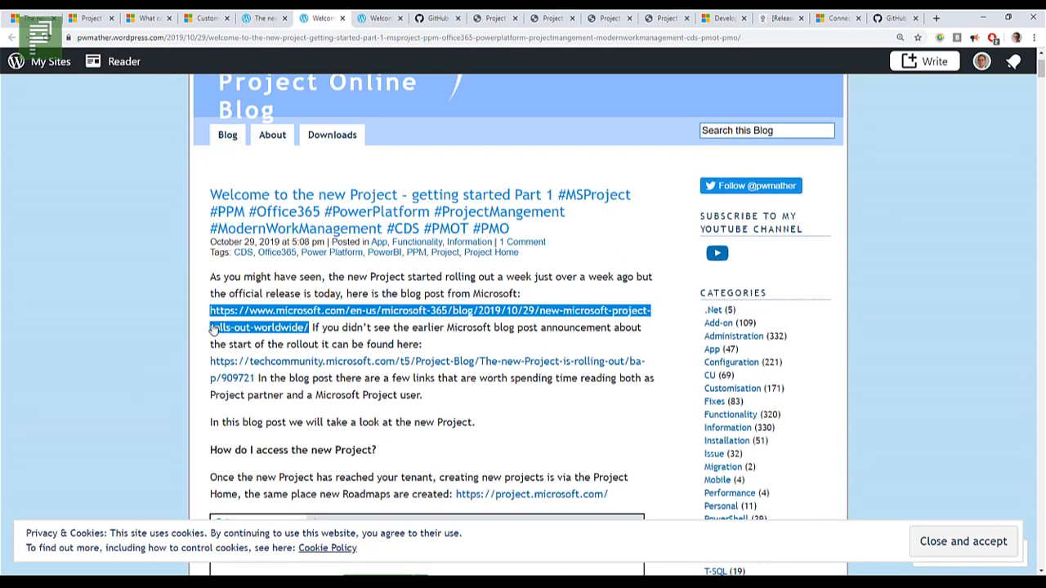
scroll(213, 328, up, 1)
click(218, 320)
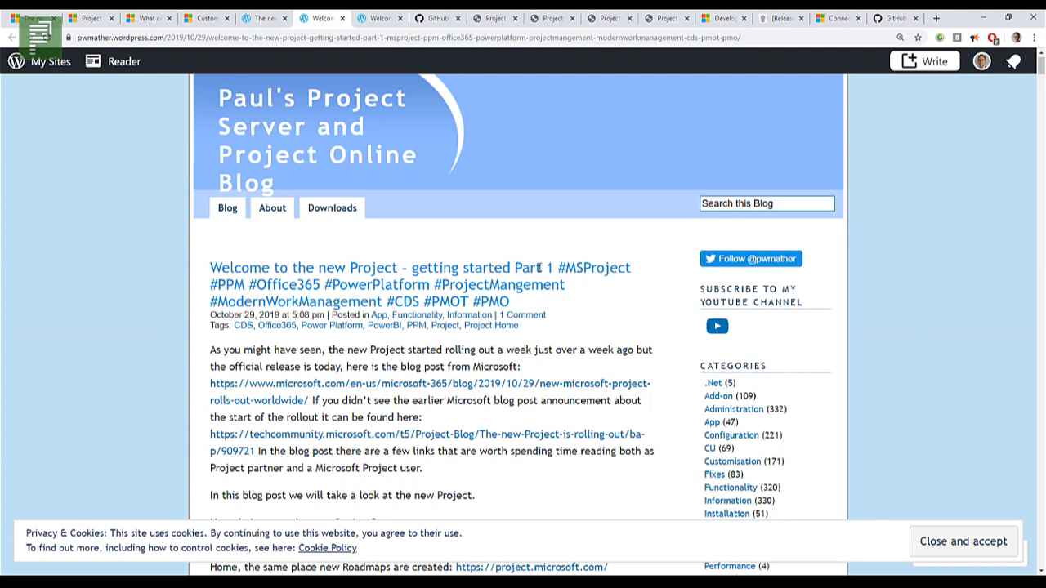
Step: Skim the Part 1 post's walkthrough of accessing the new Project and building a schedule, then return to its beginning
scroll(576, 348, down, 5)
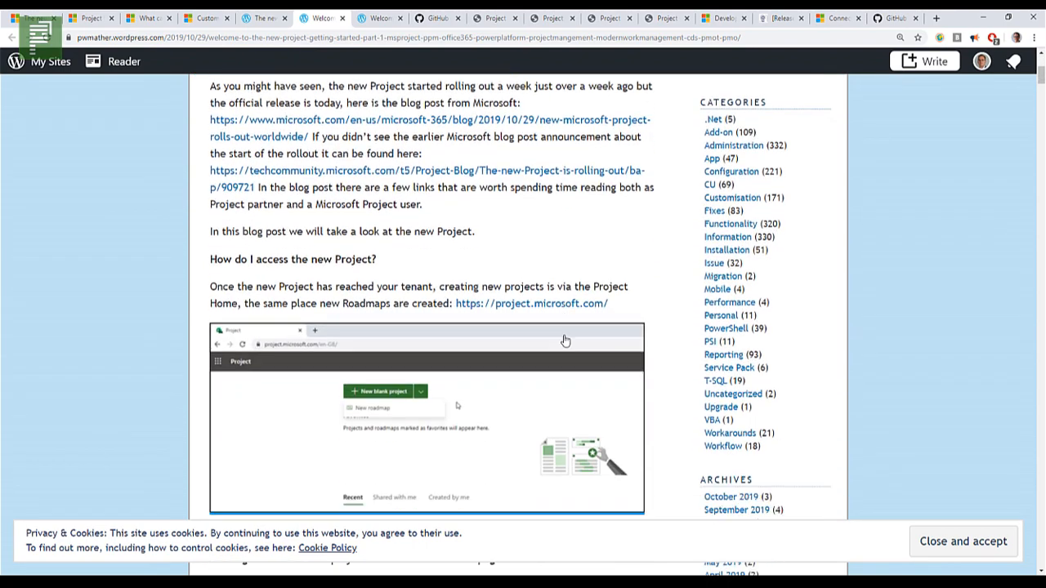
scroll(572, 339, down, 12)
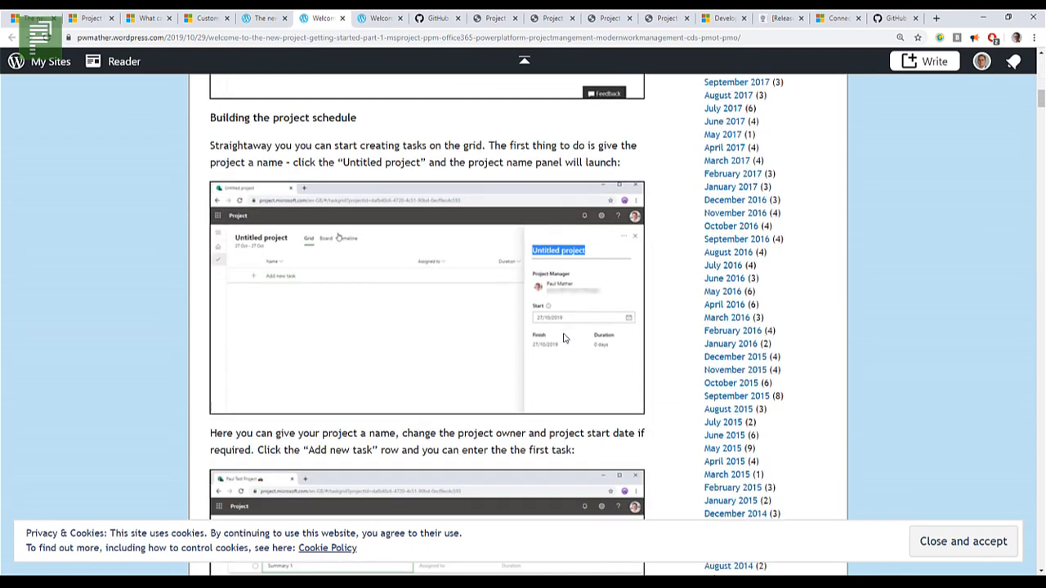
scroll(596, 339, down, 10)
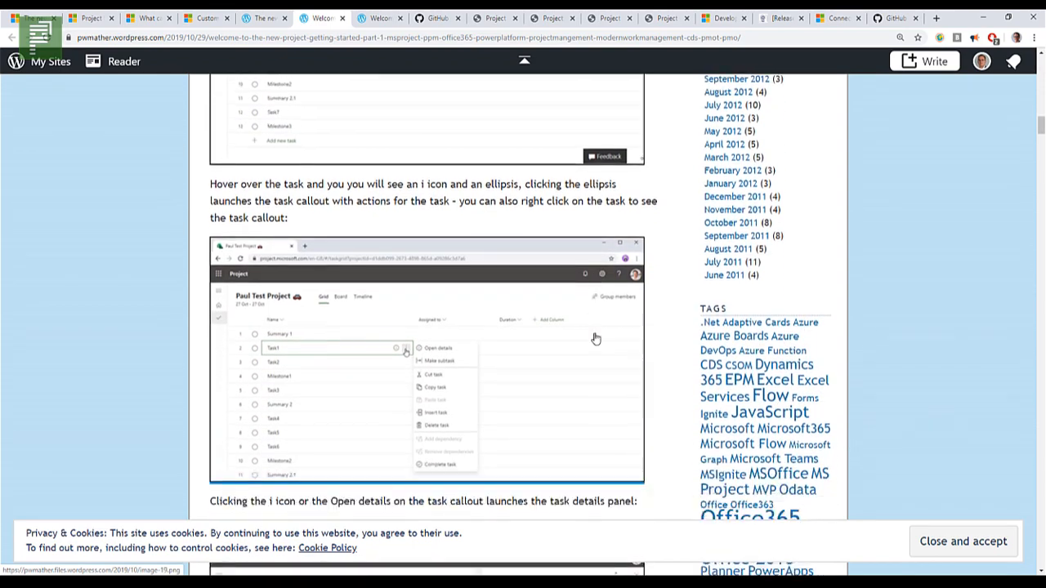
scroll(584, 345, down, 7)
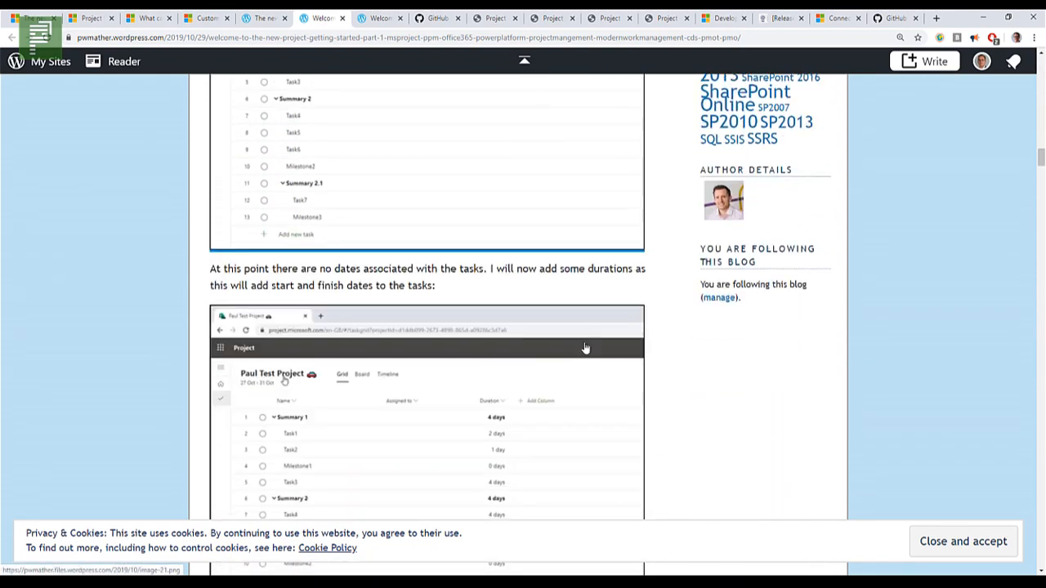
scroll(613, 370, up, 20)
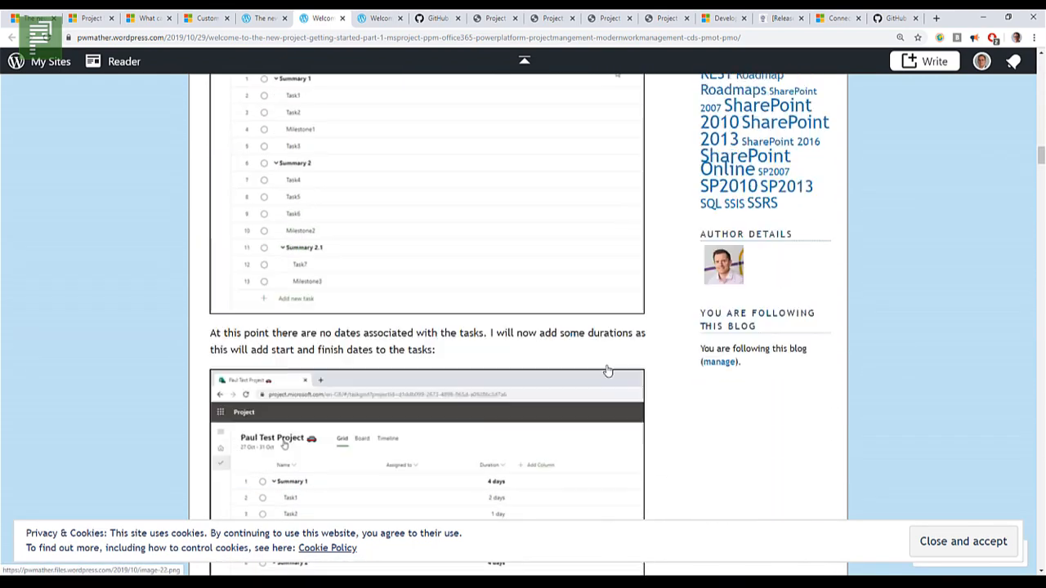
scroll(493, 343, up, 6)
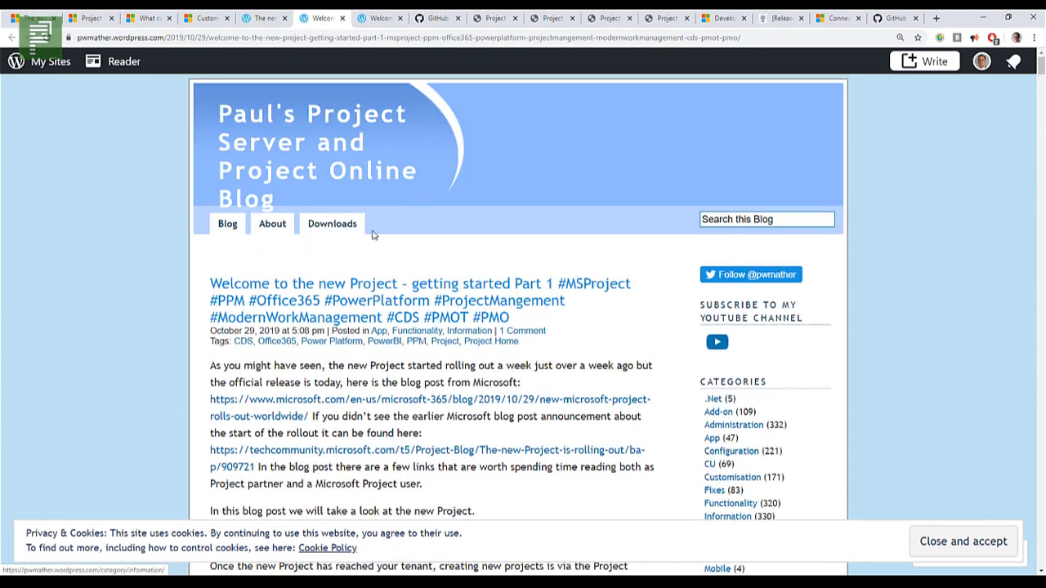
Step: Switch to the "Welcome to the new Project – getting started Part 2" post and review its introduction and Power BI report links
click(369, 18)
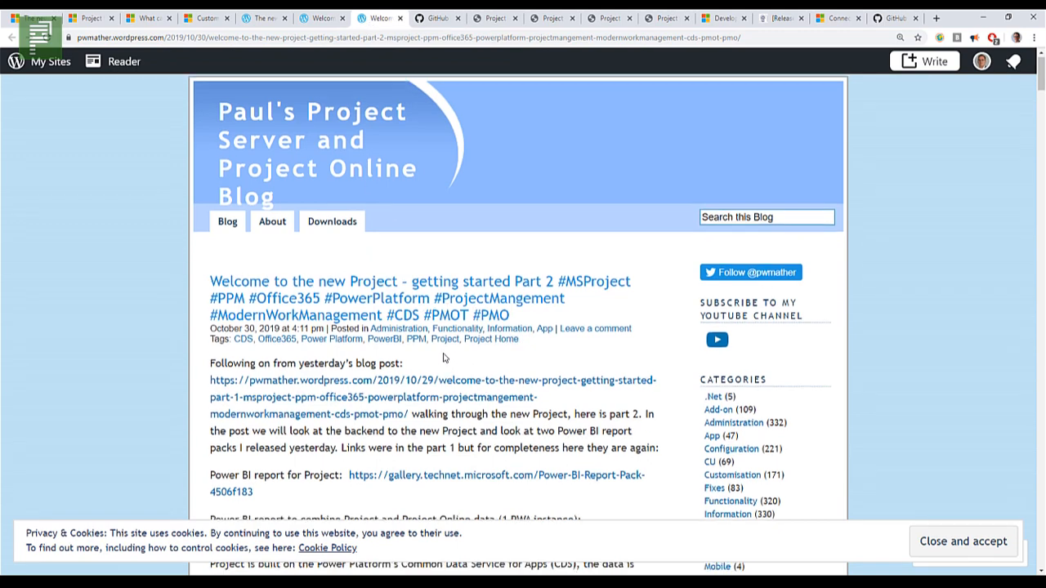
scroll(445, 357, down, 1)
scroll(444, 357, down, 1)
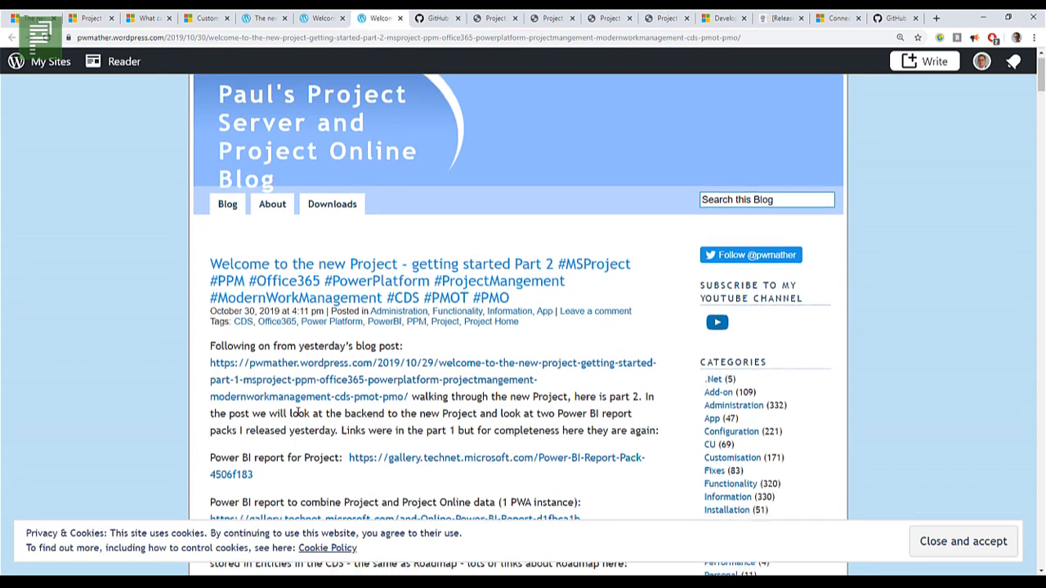
drag(245, 454, 262, 455)
click(285, 454)
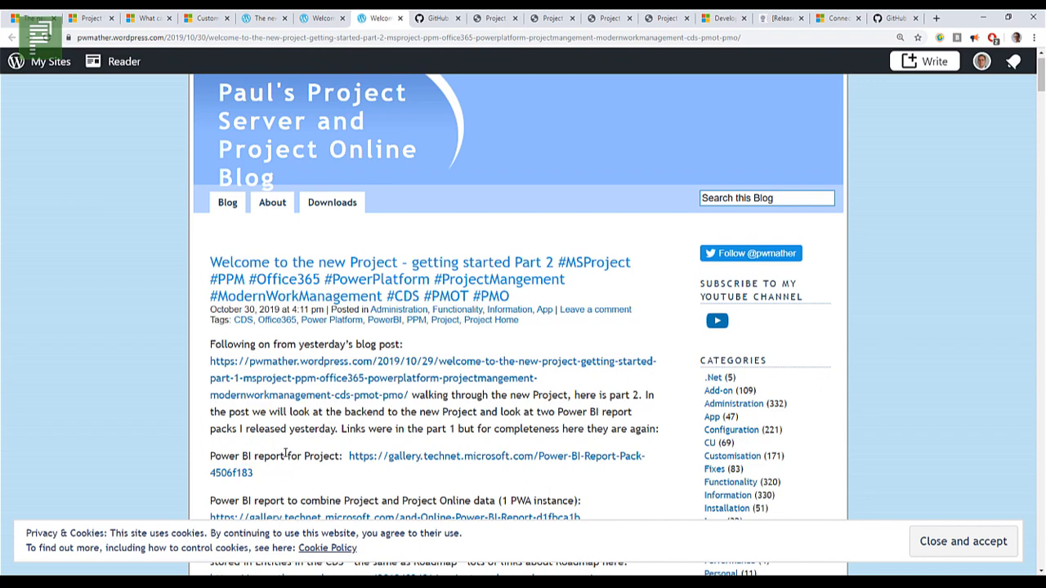
Step: Read the Part 2 post's walkthrough of reaching the deployed Project solutions through the Dynamics 365 Administration Center and advanced settings
scroll(282, 455, down, 6)
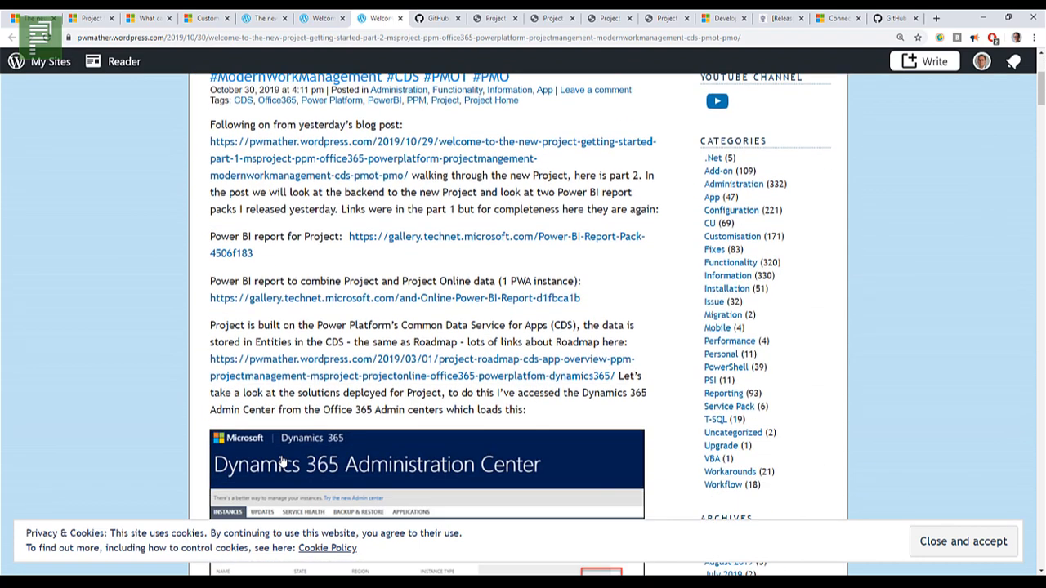
scroll(282, 454, down, 2)
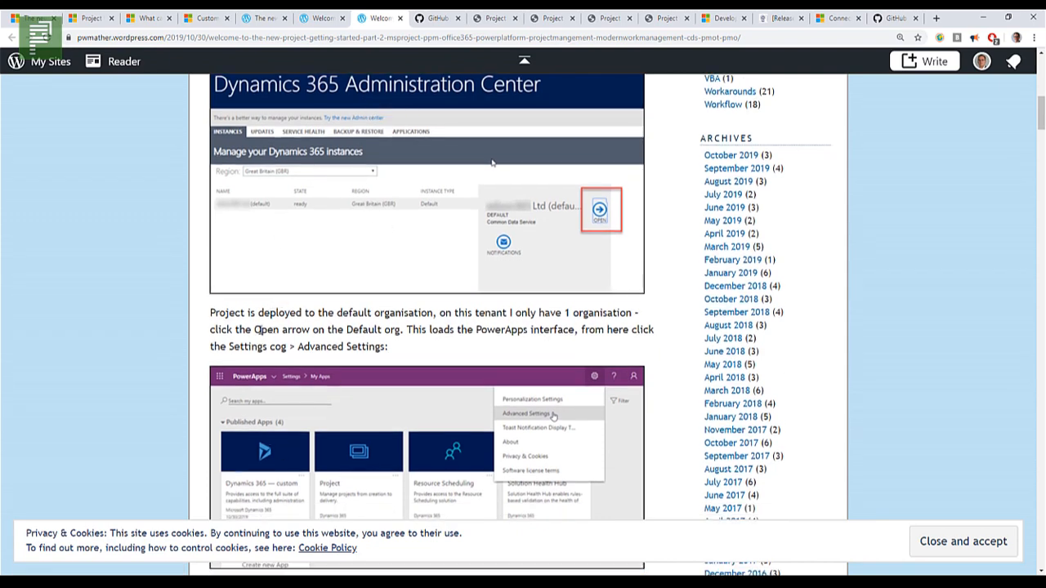
scroll(256, 329, up, 1)
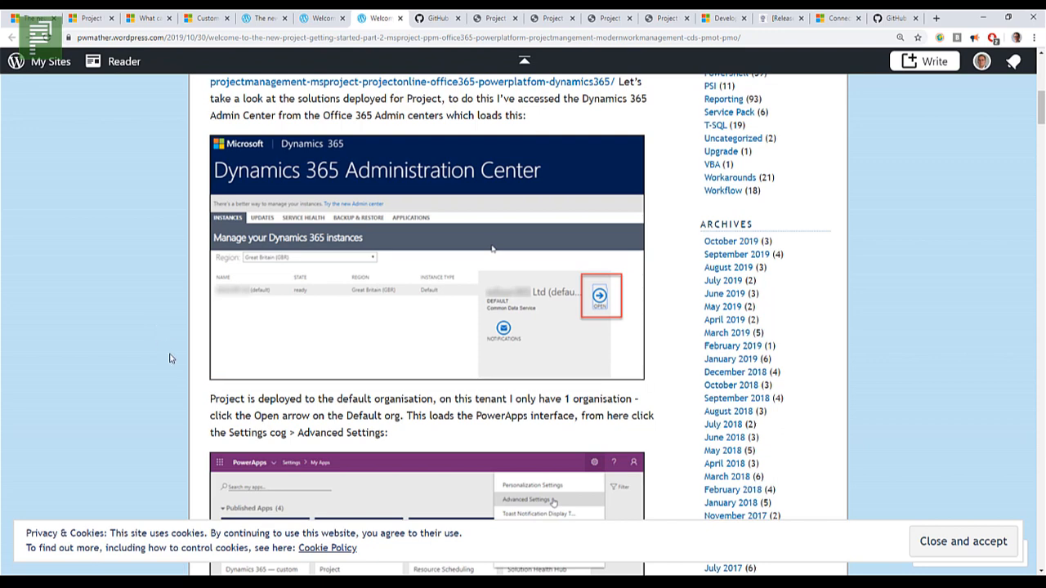
scroll(114, 370, down, 2)
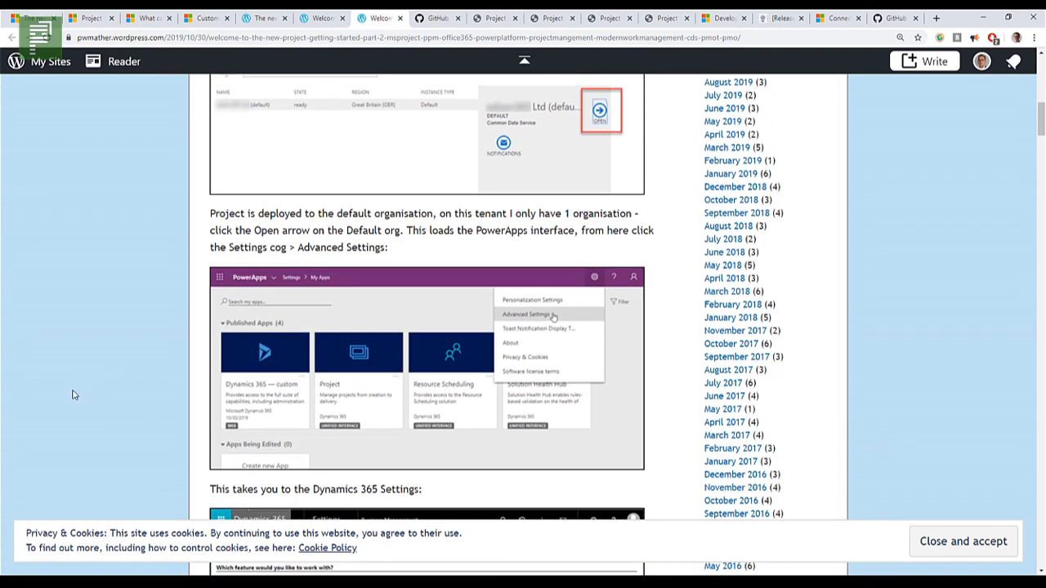
scroll(81, 391, down, 2)
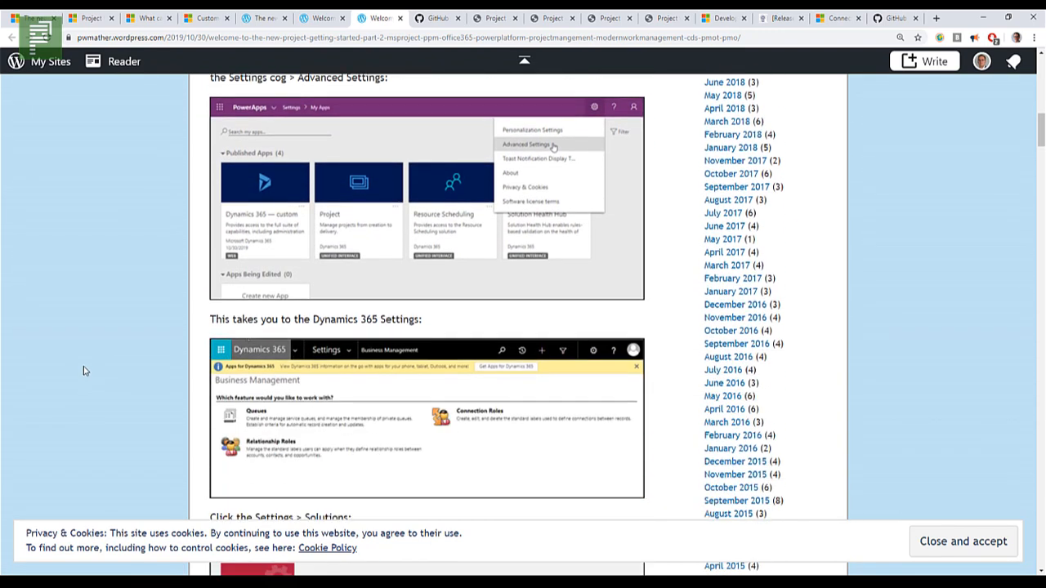
scroll(84, 368, down, 2)
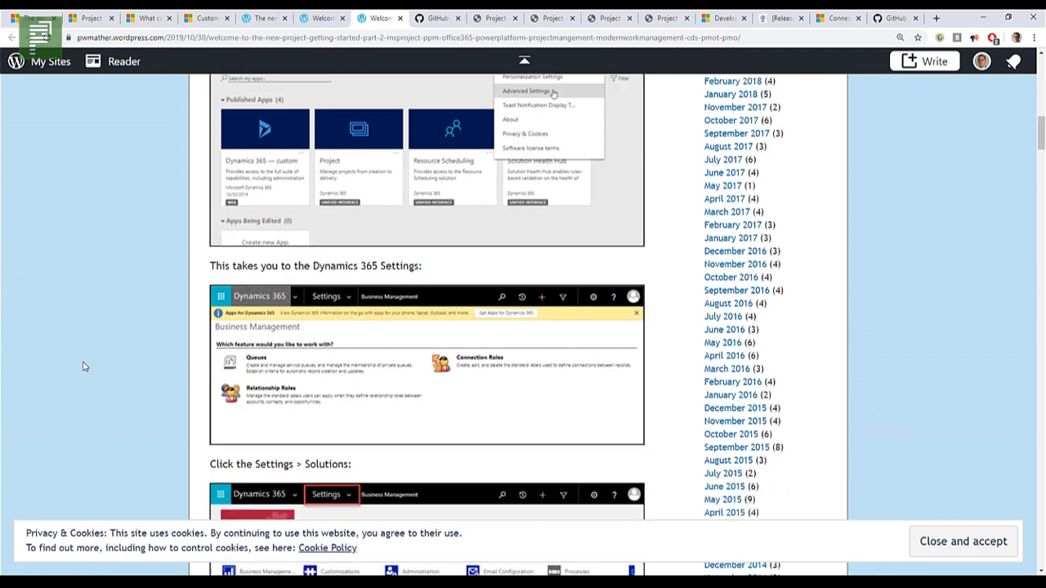
scroll(83, 361, down, 3)
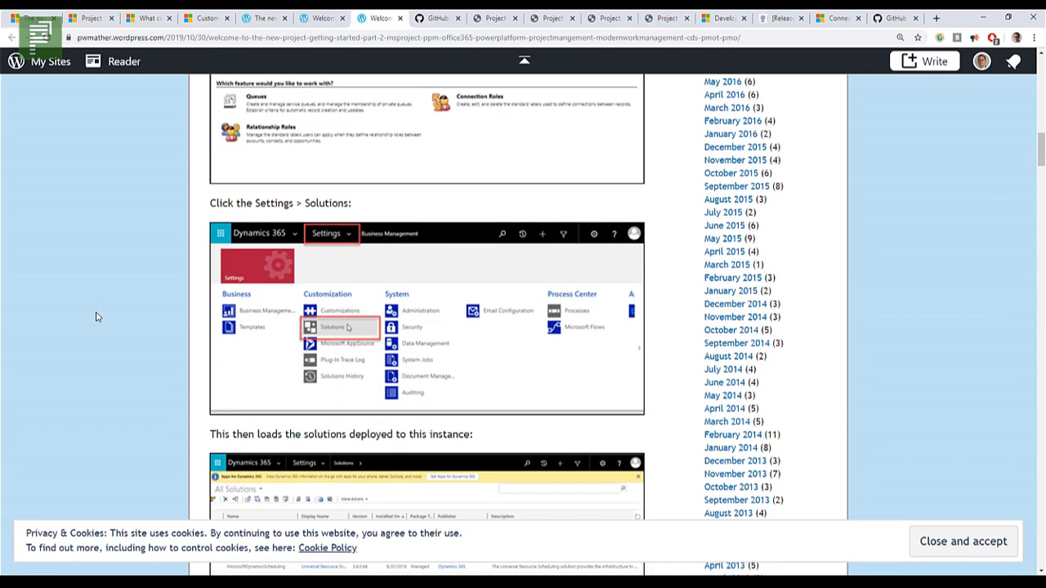
scroll(38, 312, down, 10)
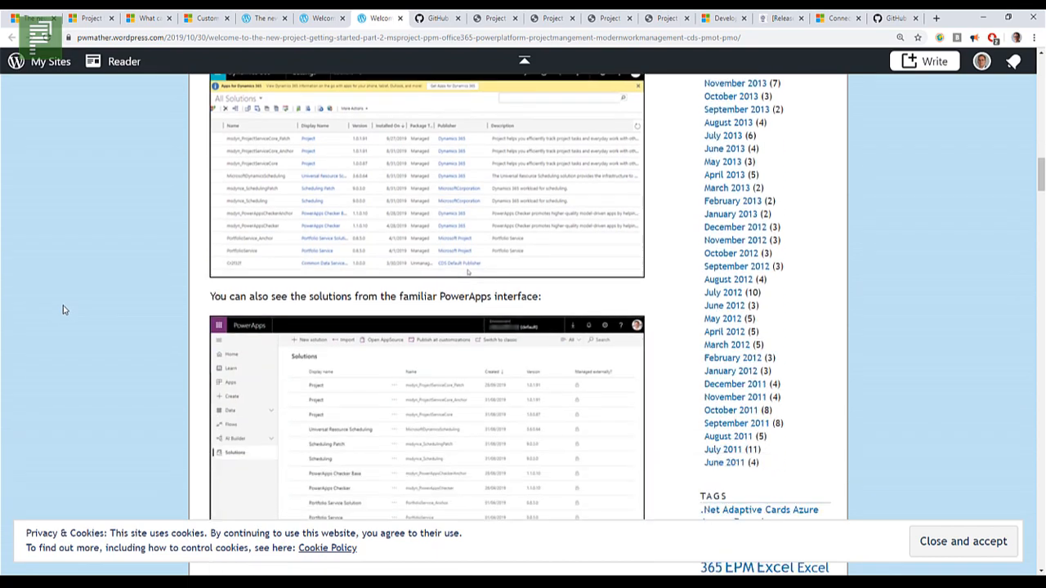
Step: Skim the Part 2 post's sections on Project's fields, model-driven app, main entities and the PowerApps app designer
scroll(89, 305, down, 10)
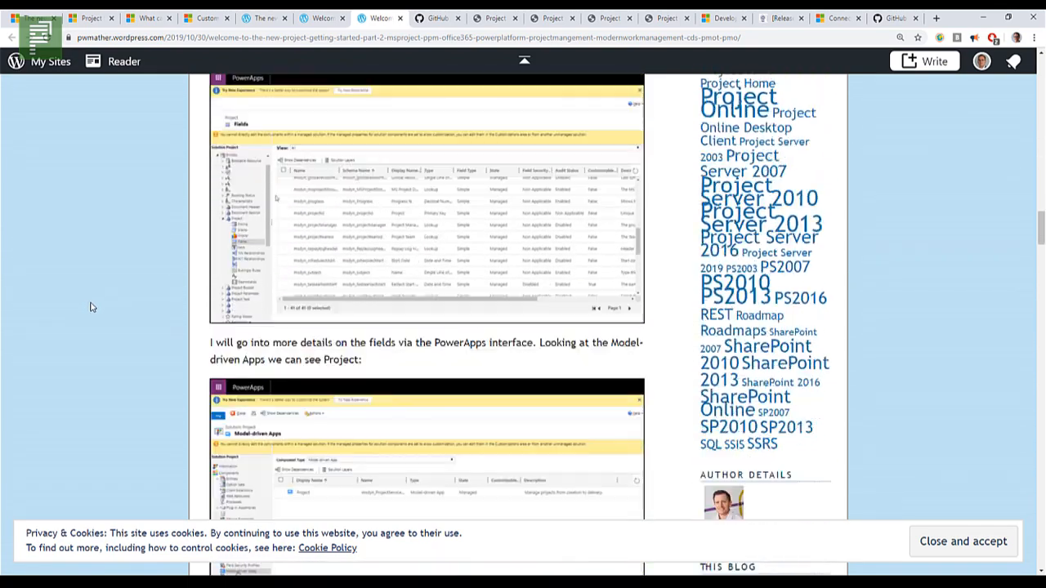
scroll(253, 306, down, 8)
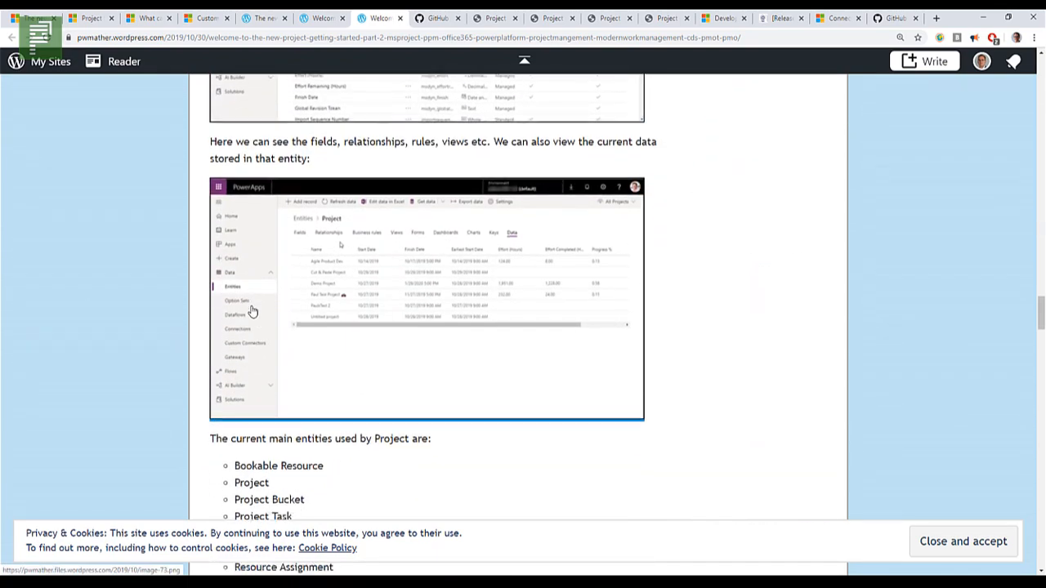
scroll(243, 351, down, 6)
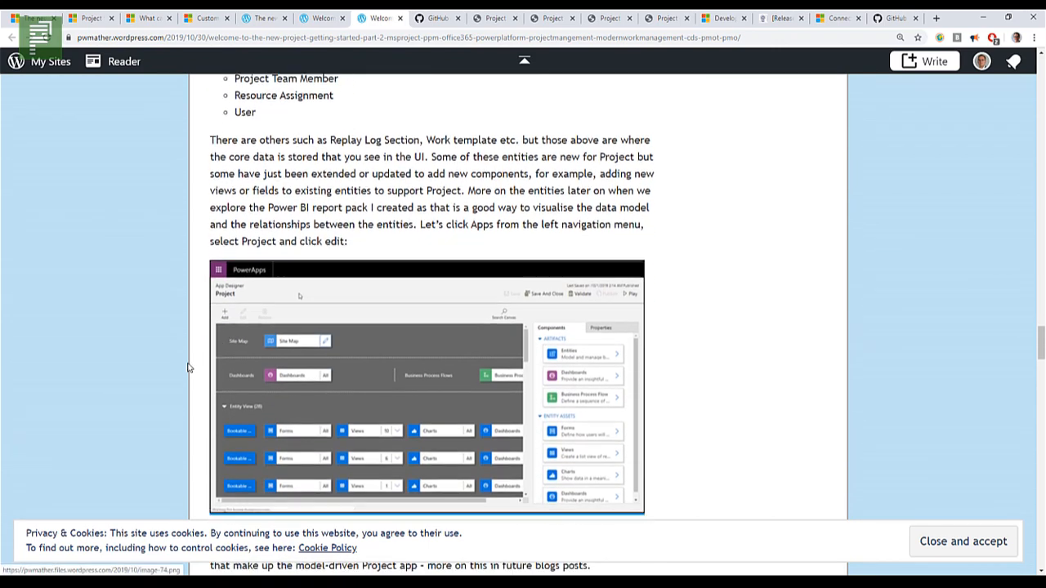
Step: Skim the Part 2 post's instructions for finding the CDS URL and using the Power BI report packs, then return to its introduction
scroll(184, 369, down, 5)
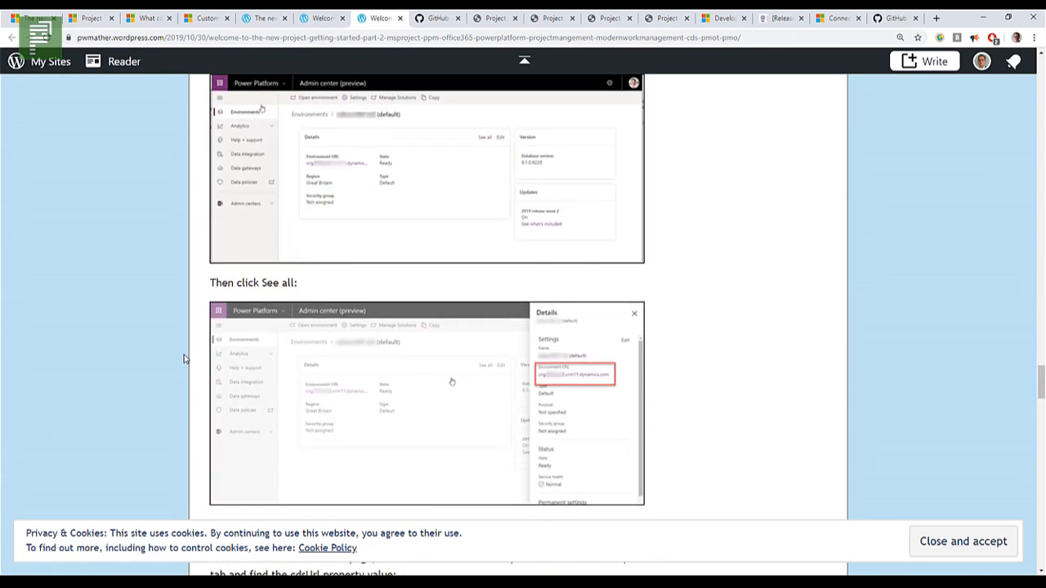
scroll(183, 358, down, 2)
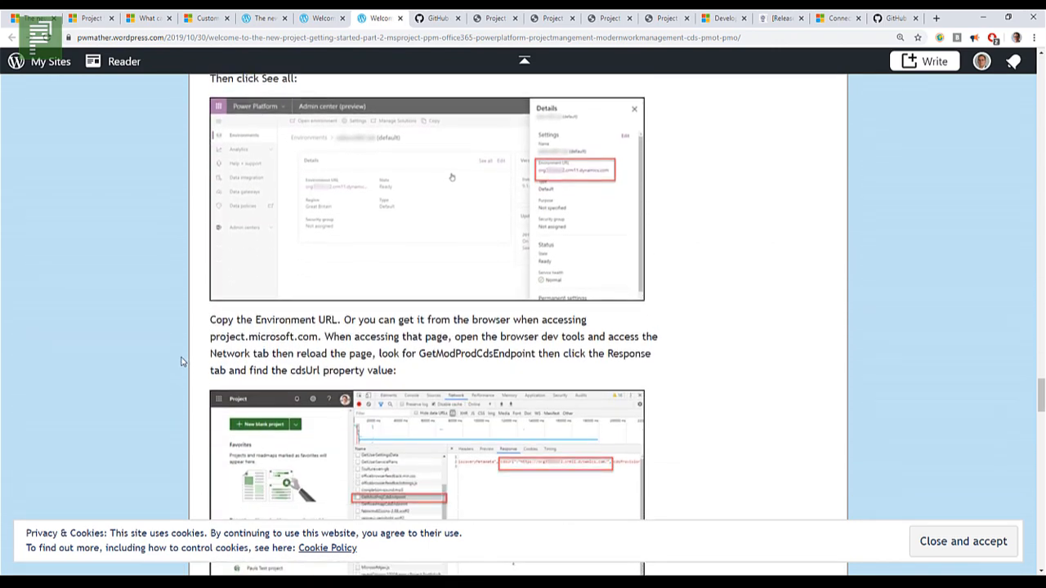
scroll(181, 362, down, 2)
scroll(191, 357, down, 6)
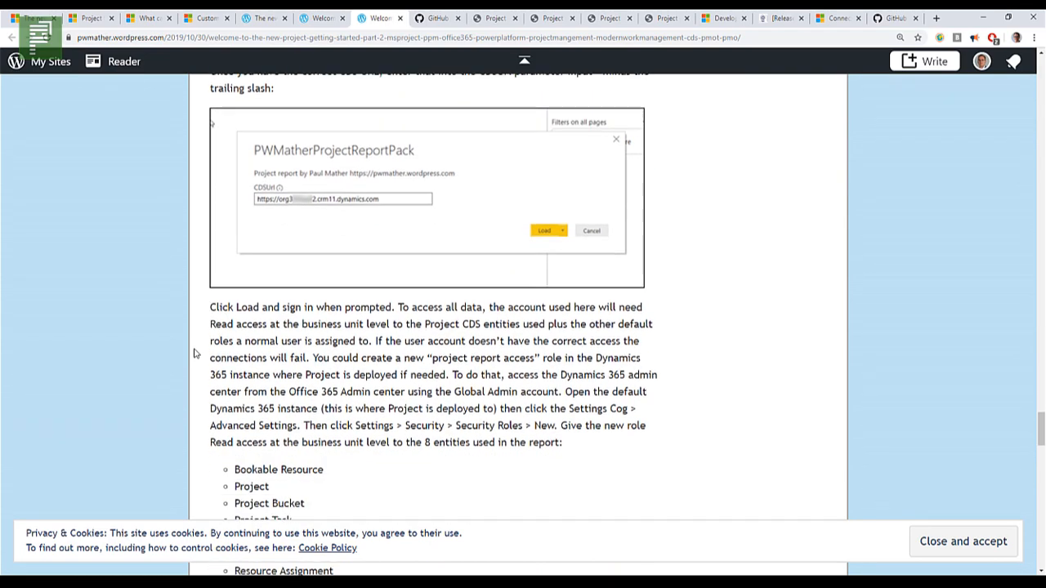
scroll(195, 353, down, 6)
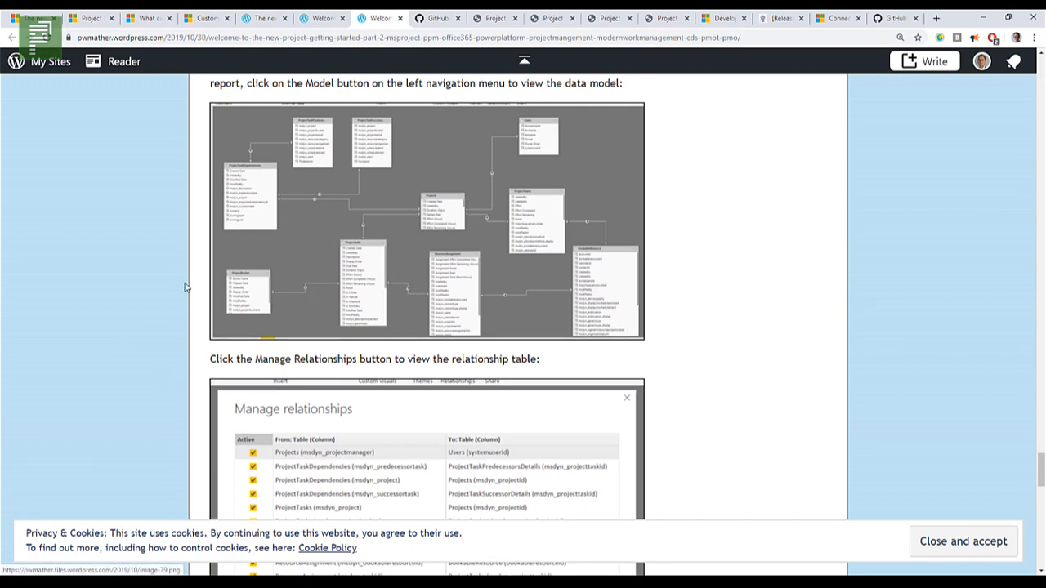
scroll(197, 372, down, 5)
scroll(197, 381, down, 5)
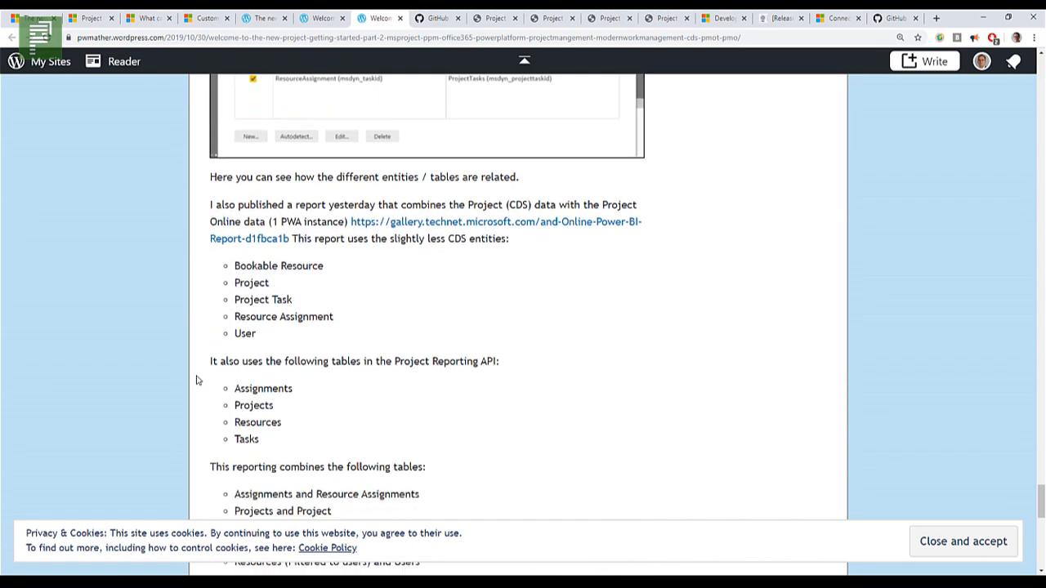
scroll(198, 376, up, 10)
scroll(273, 344, up, 15)
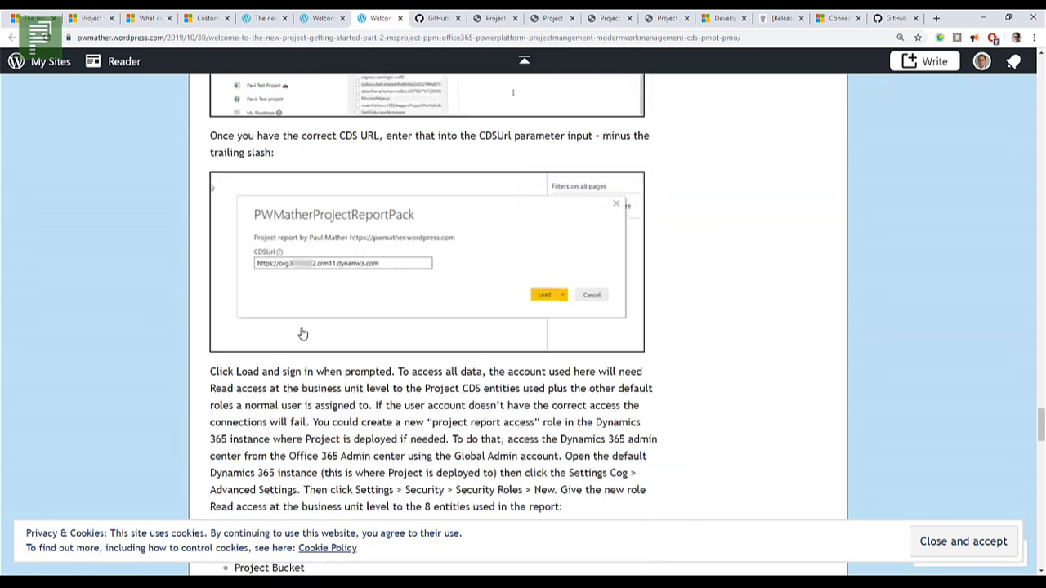
scroll(315, 296, up, 15)
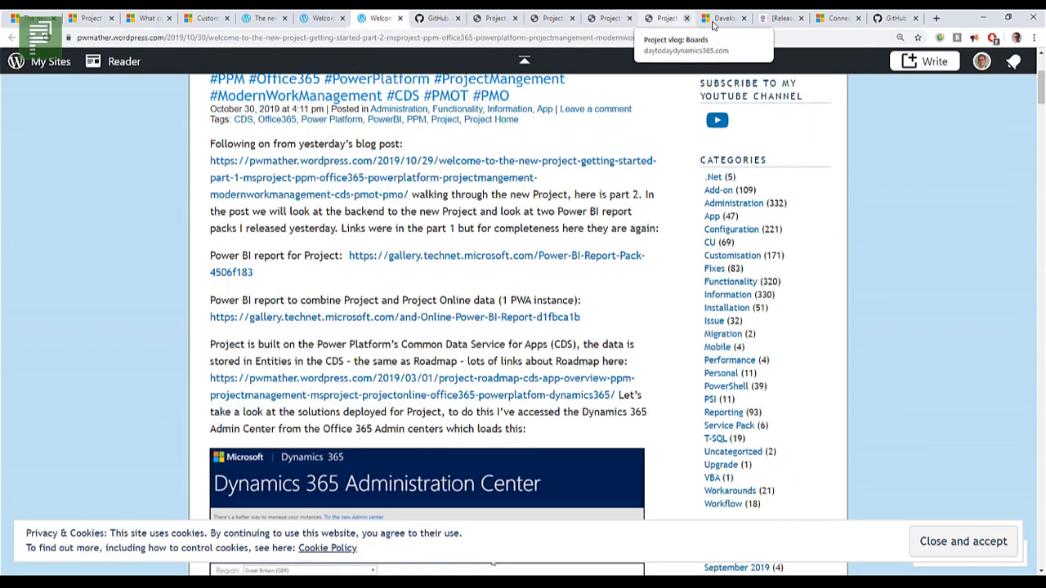
Step: Move the "[Release] Project for the Web is live" browser tab directly after the Part 2 post and read its introduction, licensing and planning view sections
drag(776, 18, 435, 19)
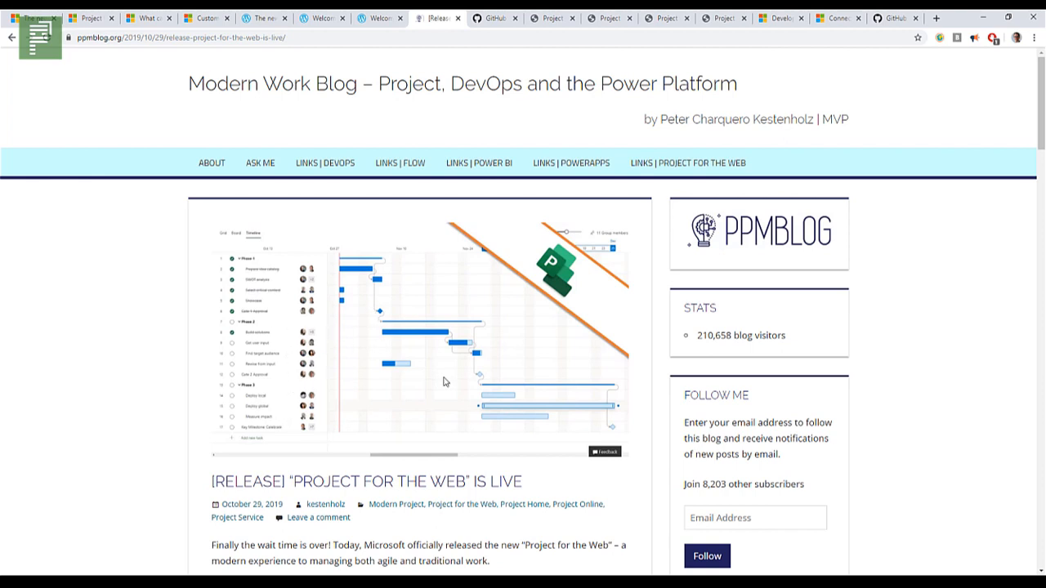
scroll(321, 398, down, 2)
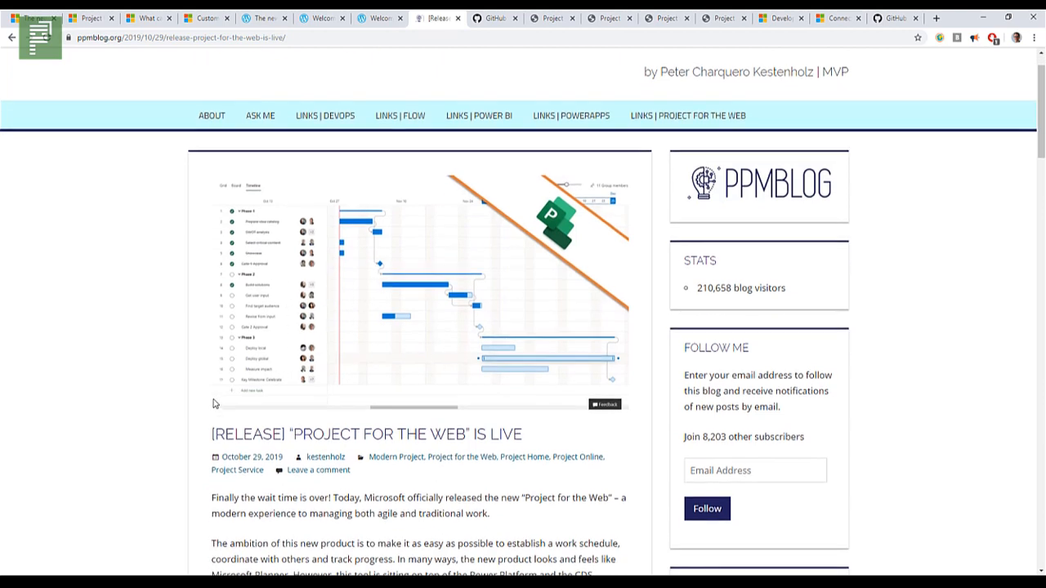
scroll(211, 413, down, 4)
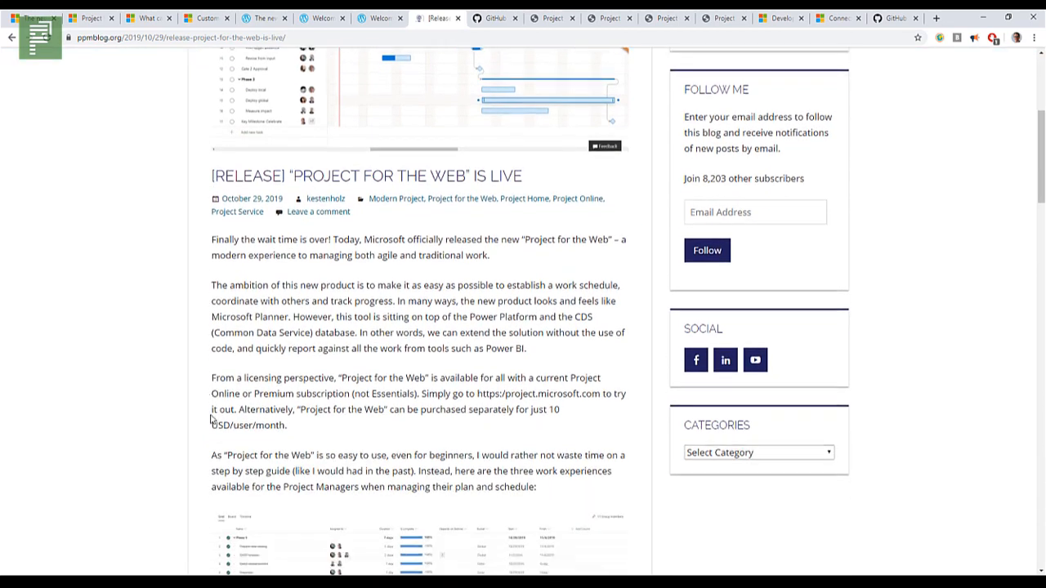
scroll(213, 417, down, 4)
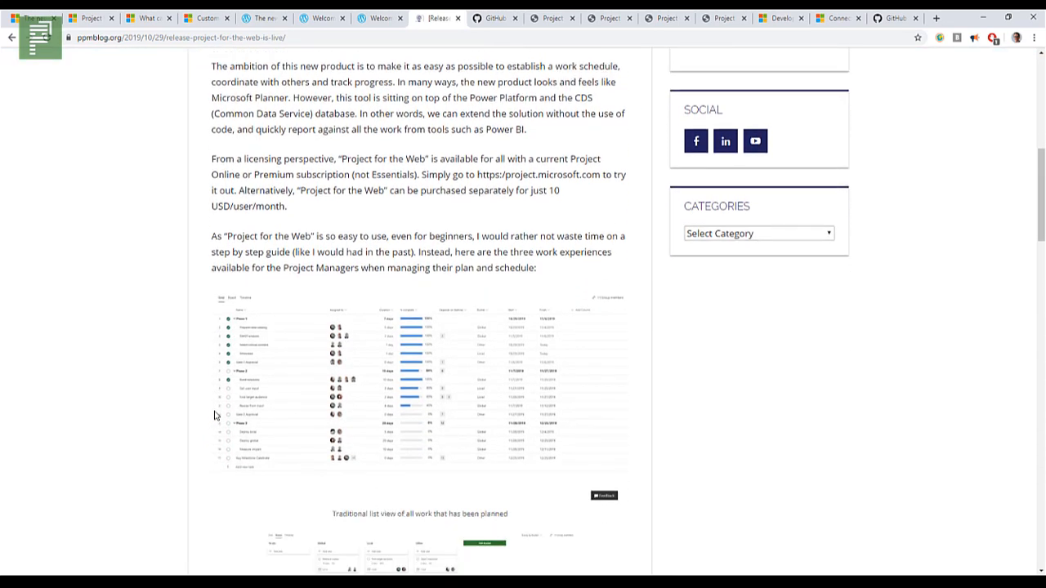
scroll(302, 450, down, 3)
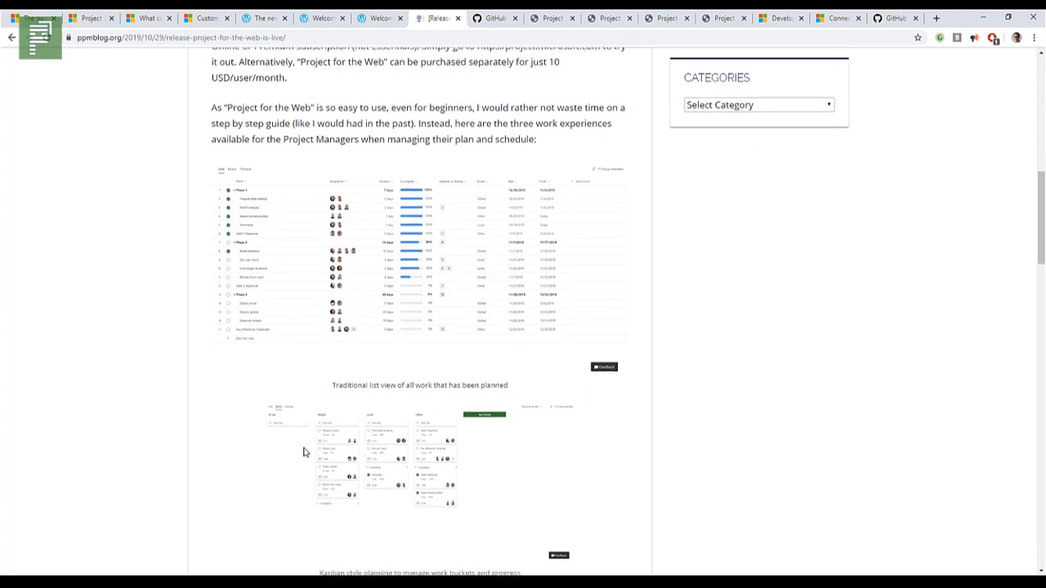
scroll(316, 413, down, 3)
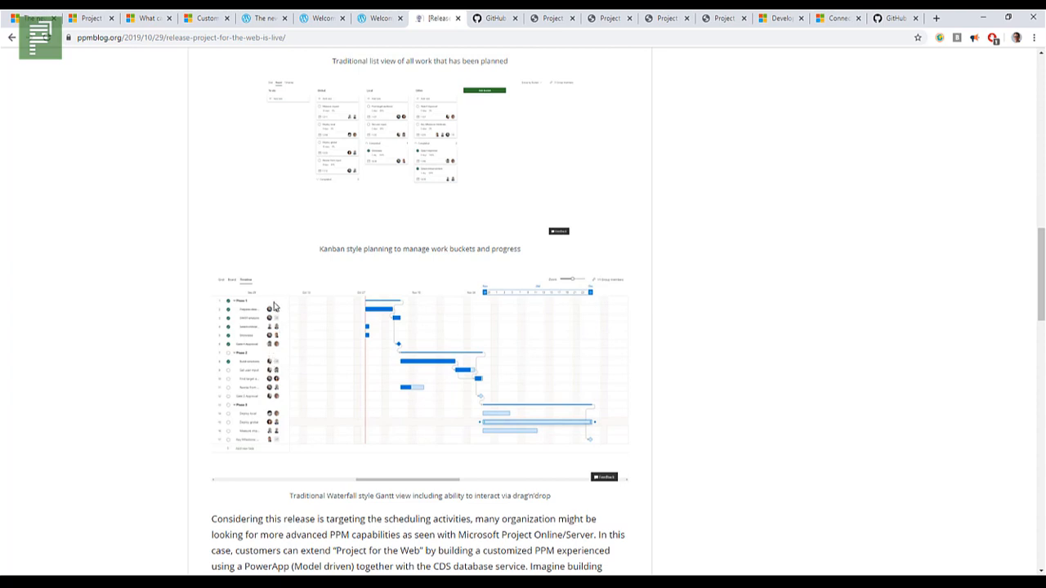
scroll(272, 437, down, 3)
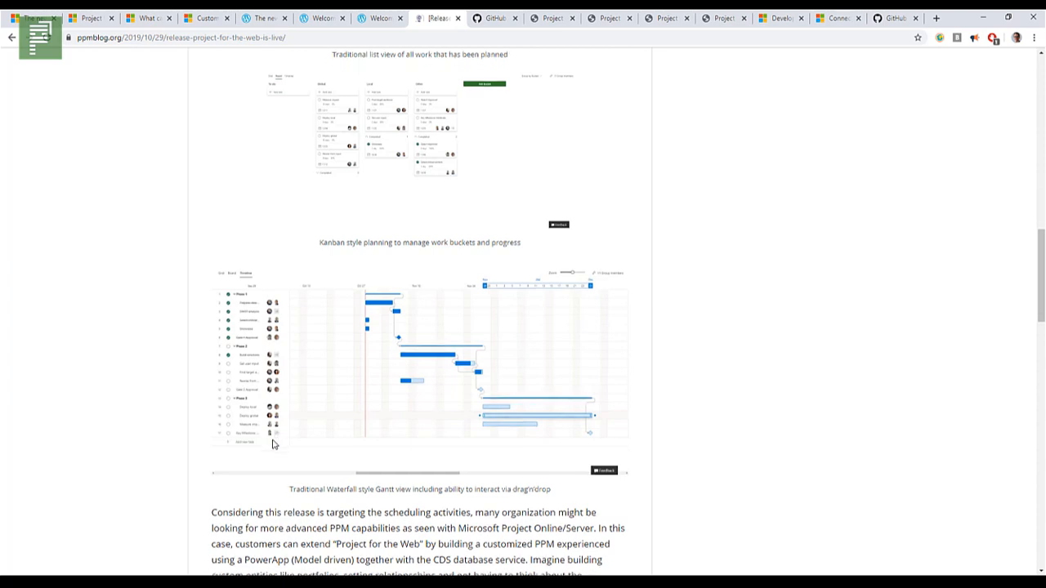
Step: Review the release post's section on extending Project for the Web with PowerPPM and its closing links, then return to the post's beginning
scroll(273, 443, down, 2)
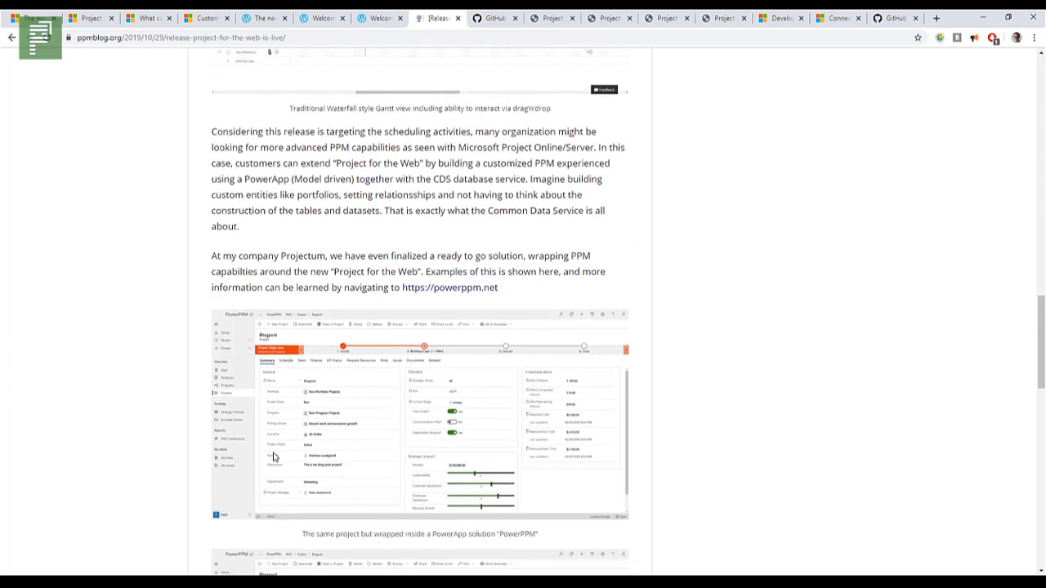
scroll(270, 441, down, 2)
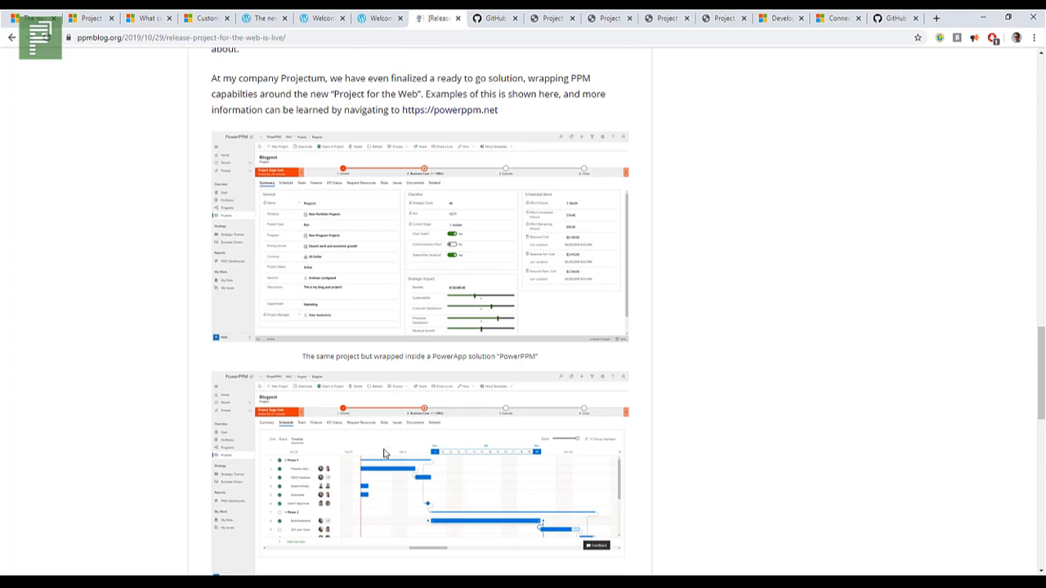
scroll(641, 389, down, 3)
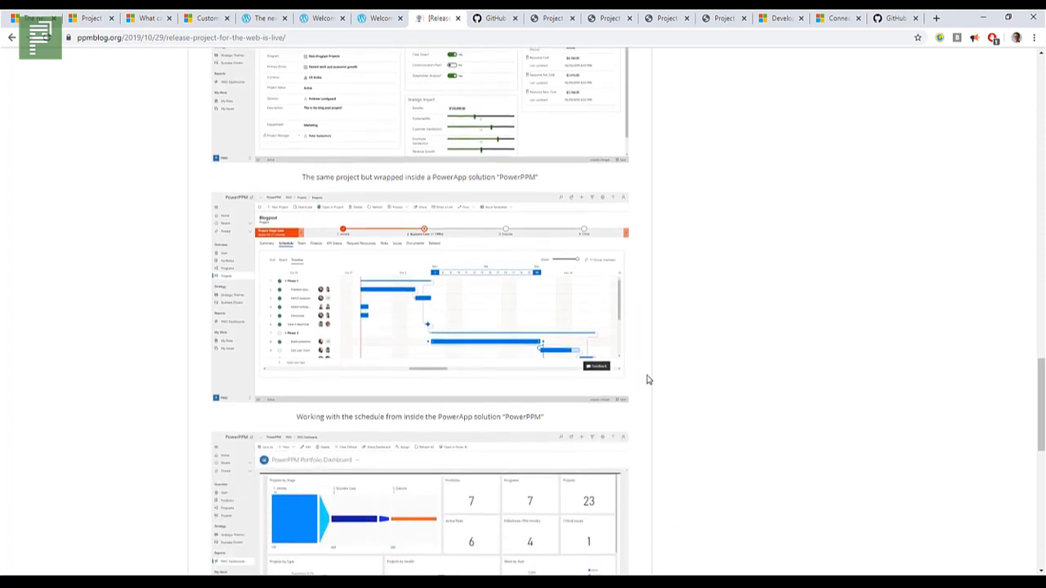
scroll(647, 378, down, 3)
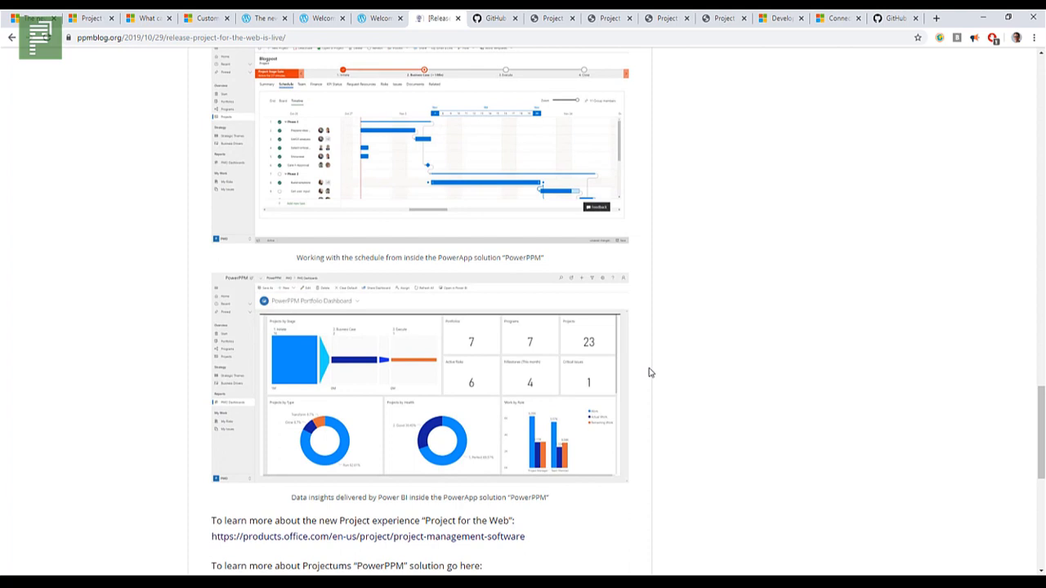
scroll(651, 390, down, 3)
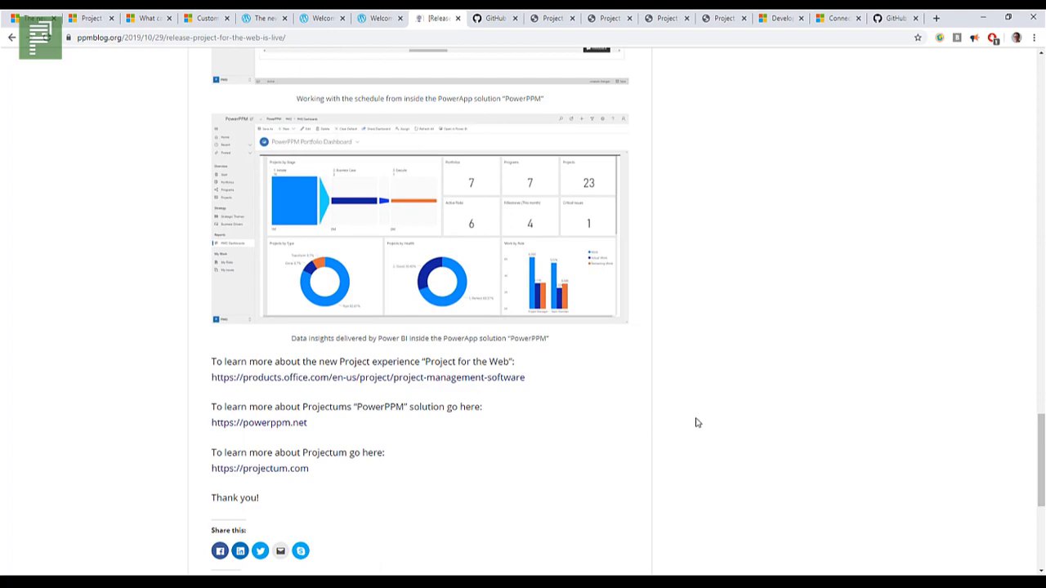
scroll(693, 412, up, 9)
scroll(692, 414, up, 15)
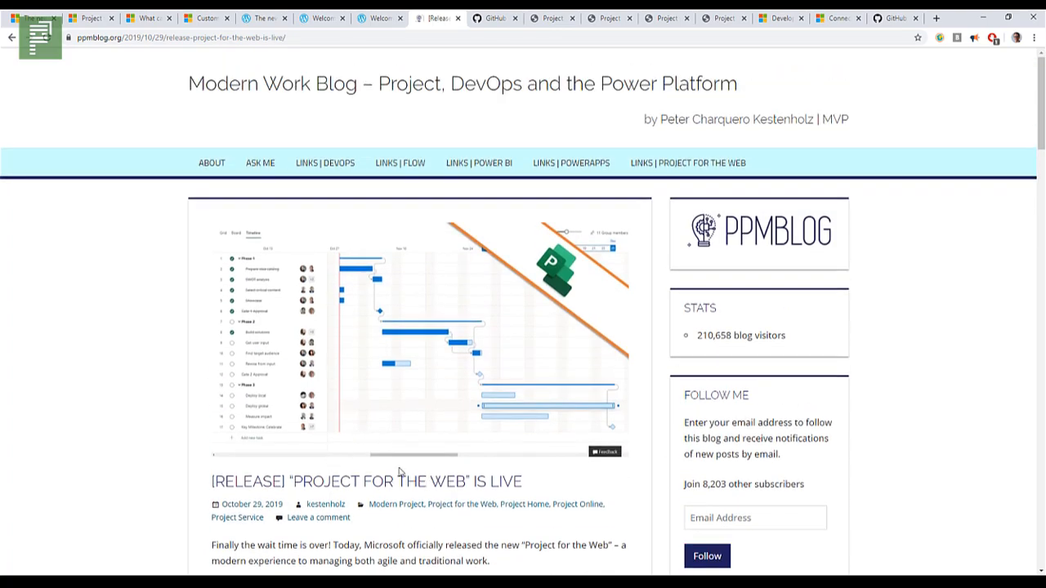
Step: View the OfficeDev Project-Dynamics-Issues repository on GitHub, then open the "Project vlog: Work templates" post and read its introduction
click(481, 20)
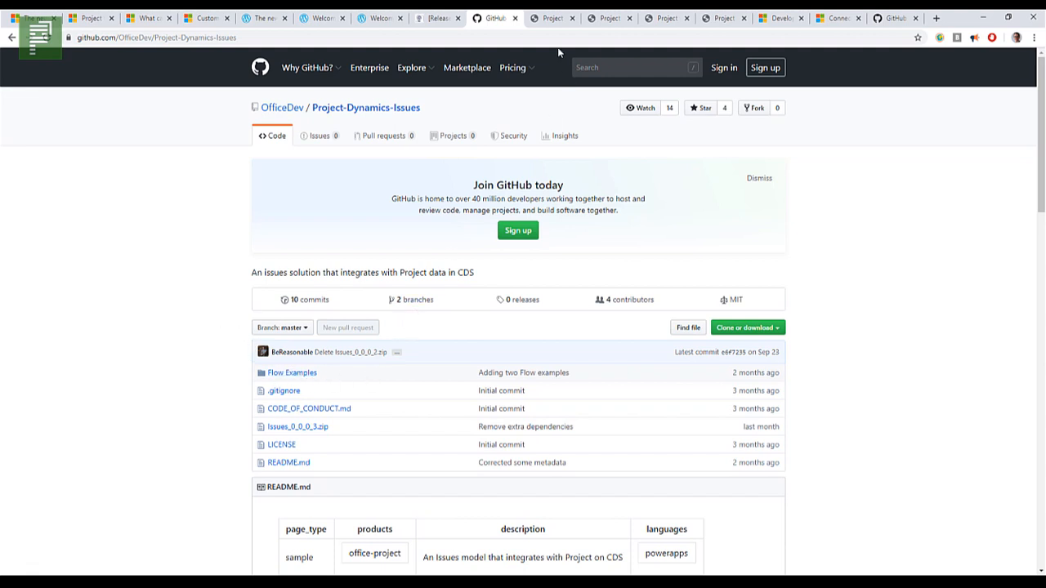
click(549, 19)
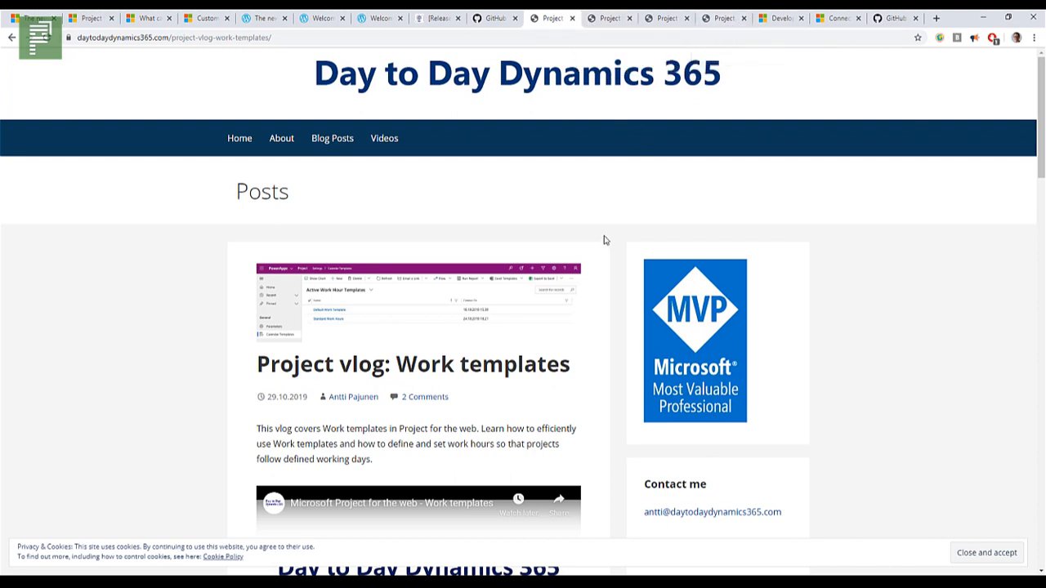
scroll(605, 257, down, 1)
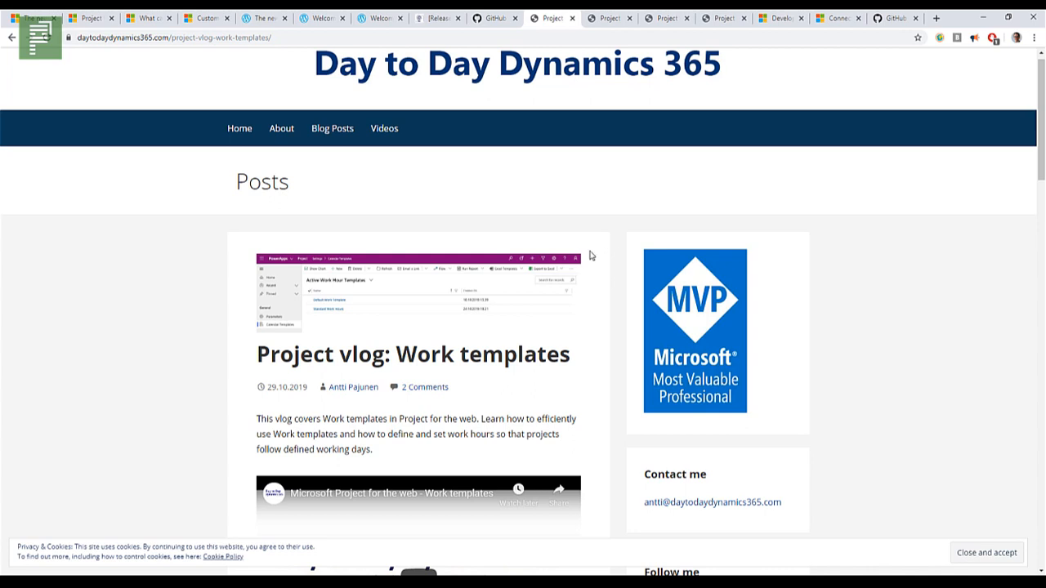
scroll(591, 256, down, 1)
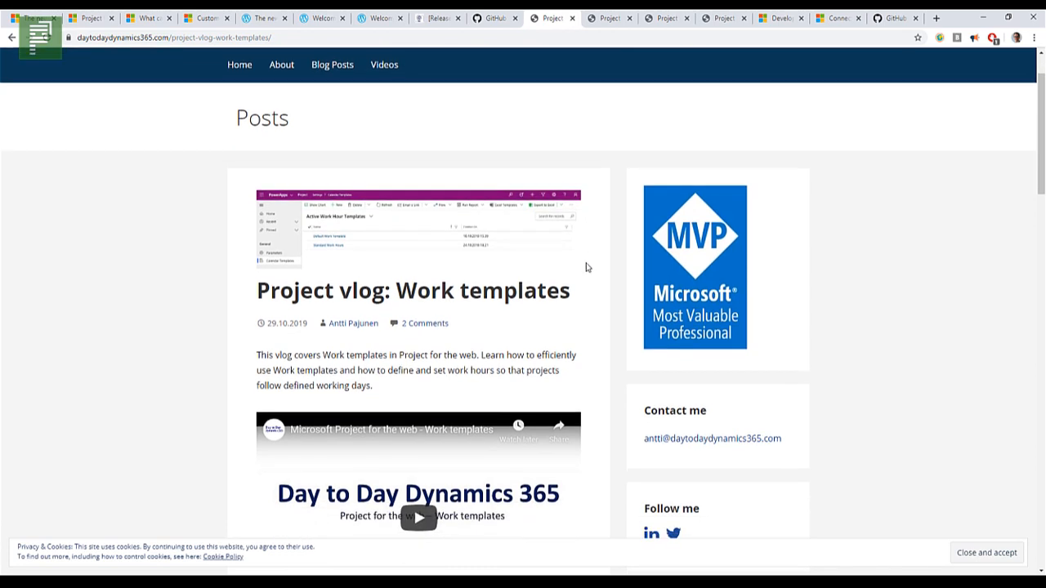
Step: Skim the rest of the Work templates vlog post, then view the "Getting started with the new Project for the web" vlog post
scroll(564, 320, down, 3)
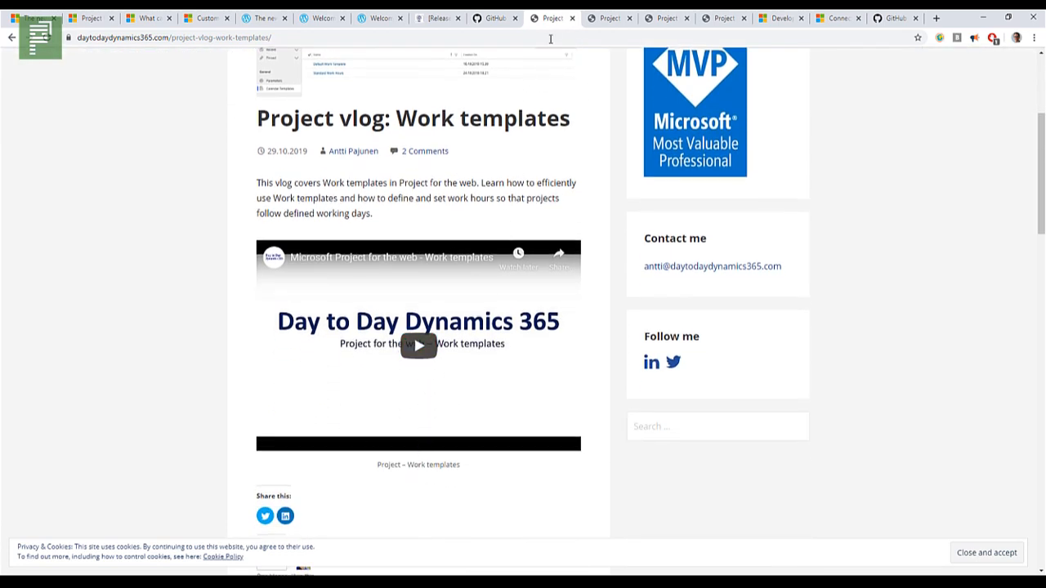
click(593, 18)
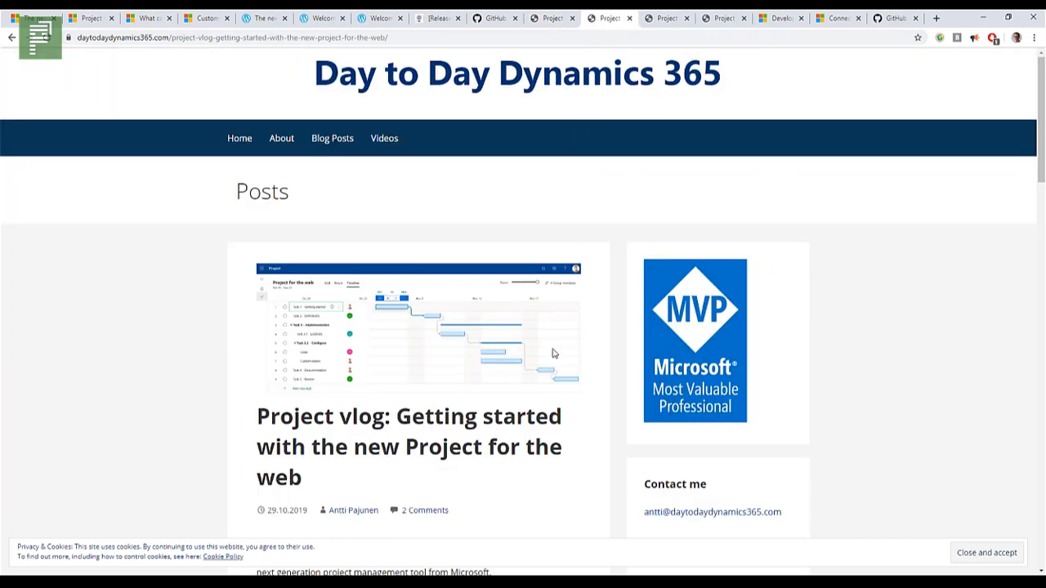
scroll(556, 347, down, 5)
scroll(569, 328, down, 3)
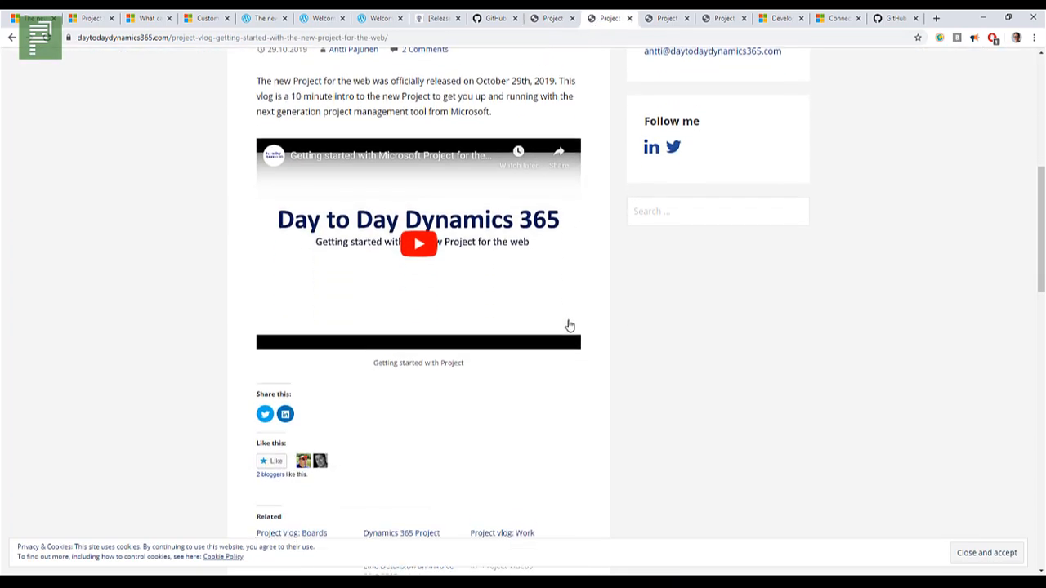
scroll(568, 322, up, 4)
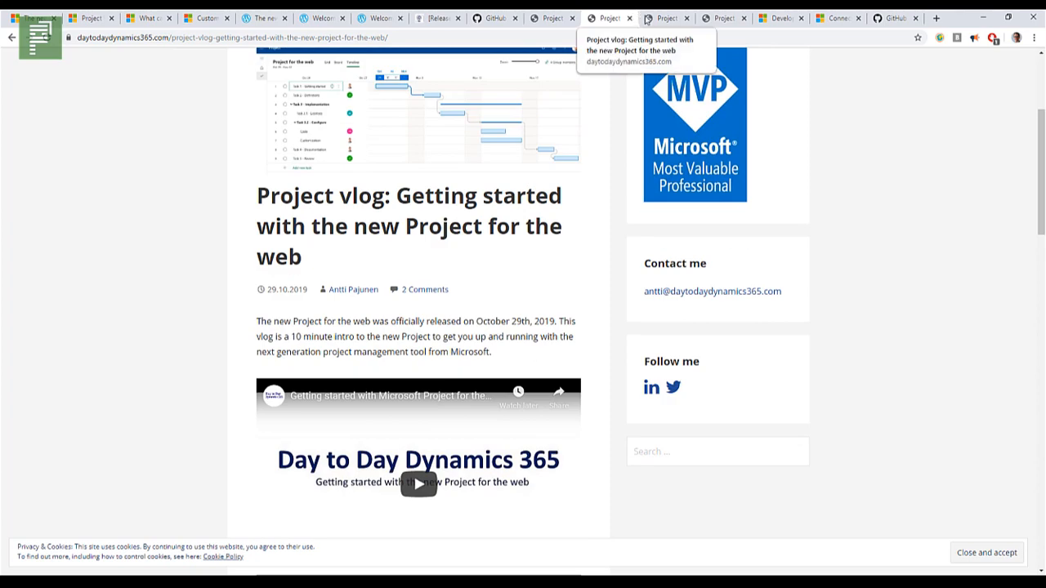
Step: View the vlog posts on Project for the web's Model-driven app and on Boards
click(667, 18)
scroll(449, 429, down, 3)
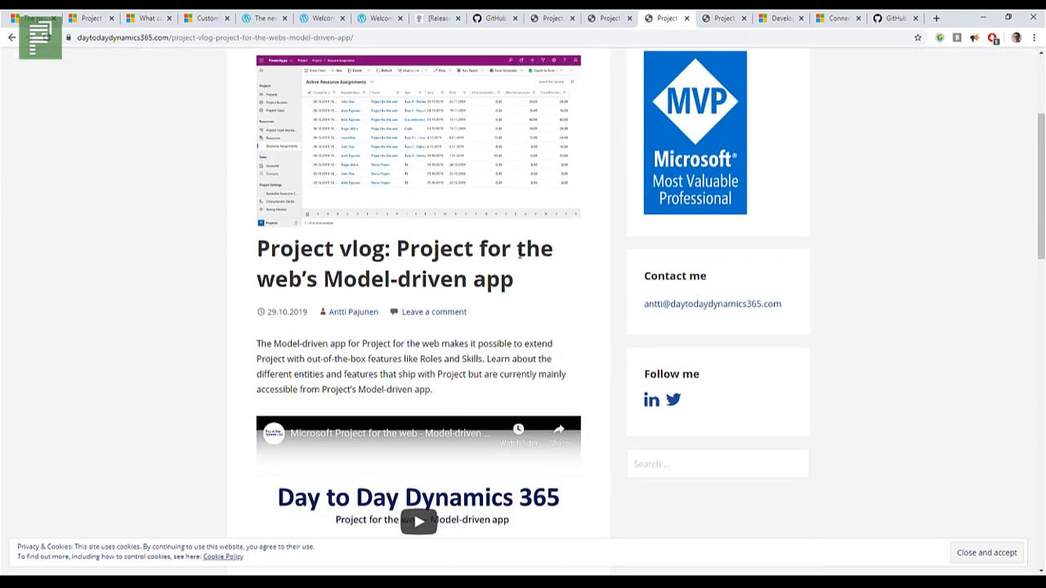
scroll(519, 255, up, 3)
click(697, 21)
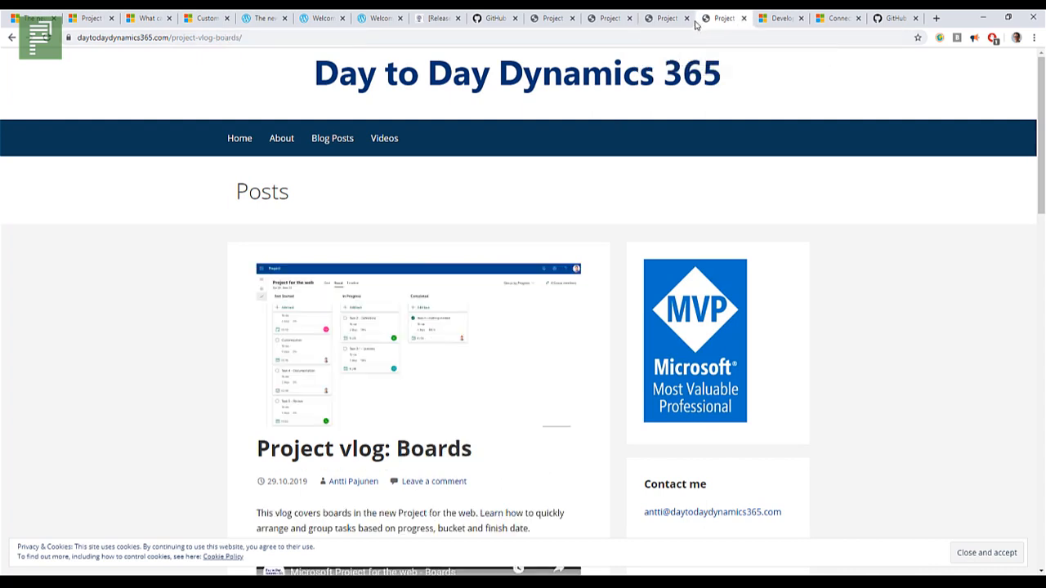
scroll(505, 355, down, 1)
scroll(691, 84, up, 1)
Step: View the Office 365 developer blog article, the Power BI Desktop connection article and the Project-Power-BI-Templates repository on GitHub
click(778, 18)
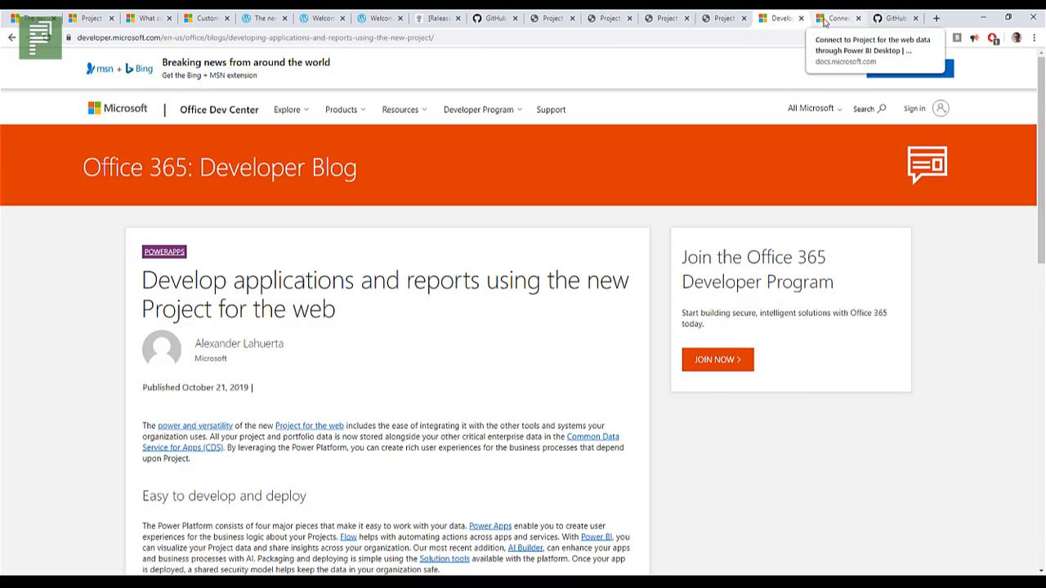
click(827, 20)
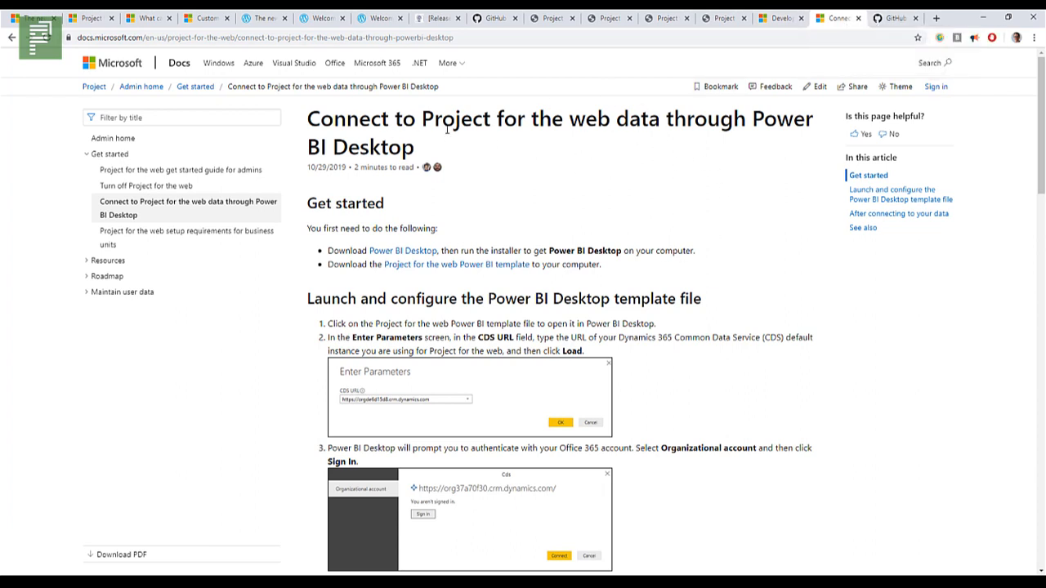
drag(446, 128, 400, 145)
click(479, 128)
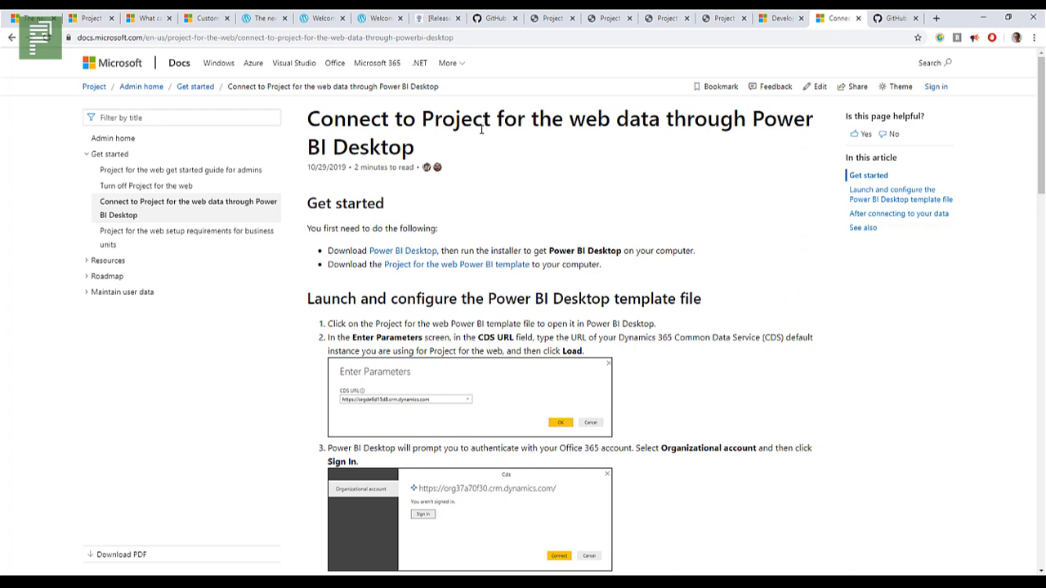
click(890, 13)
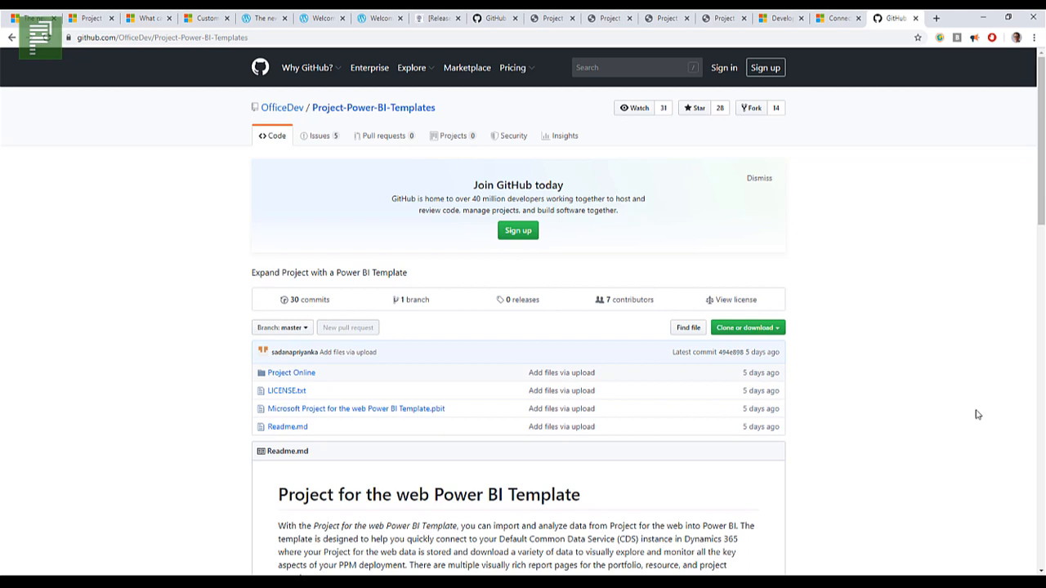
Step: Switch to the Project home page in the InPrivate browser window, check the other creation options and create a new blank project
key(alt+Tab)
key(alt+Tab)
key(alt+Tab)
key(alt+Tab)
key(alt+Tab)
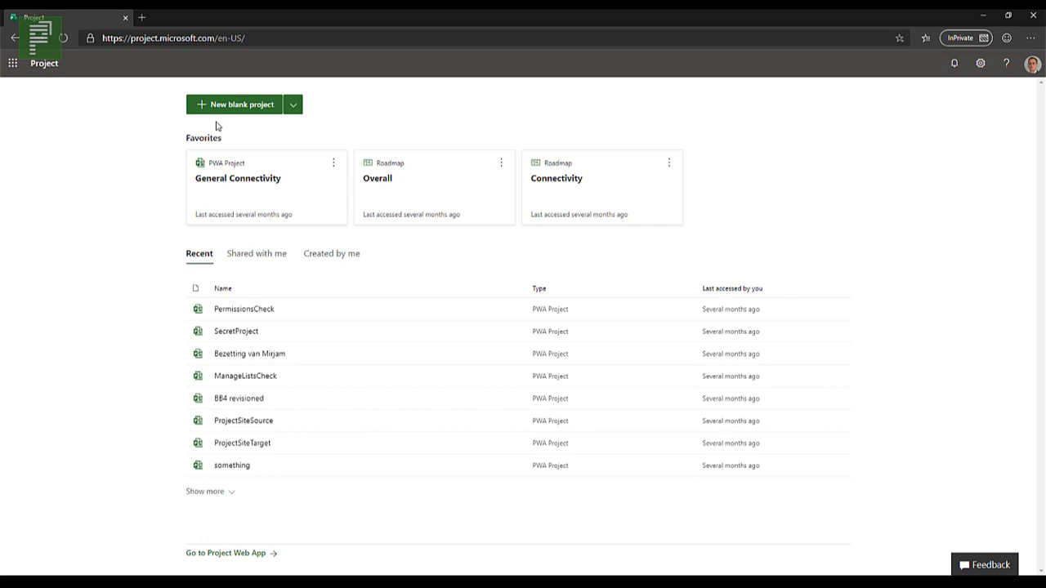
click(293, 106)
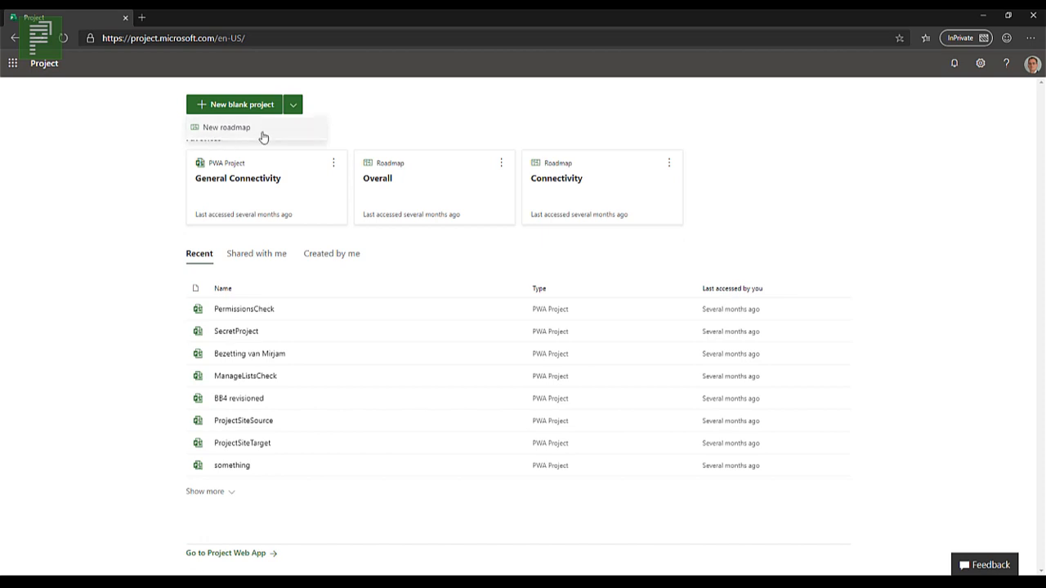
click(294, 113)
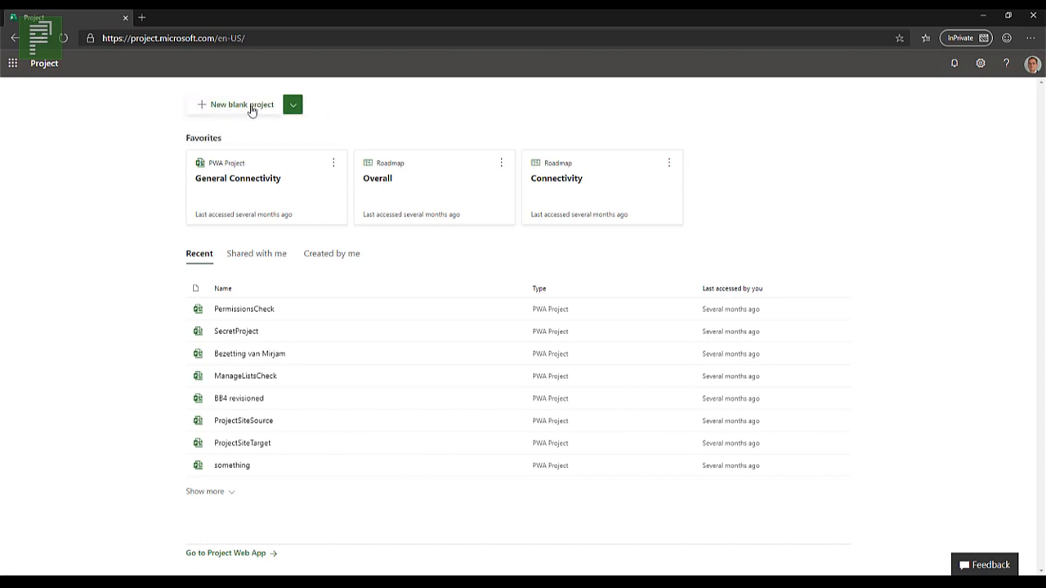
click(253, 112)
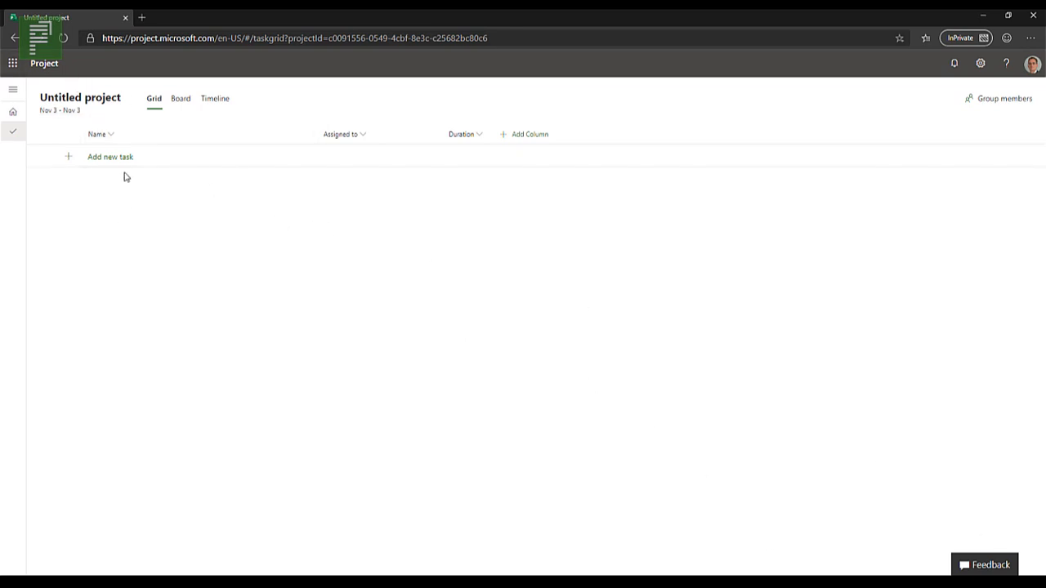
Step: Name the project "First try at Project for the Web" and set its start date to 11/04/2019
click(105, 107)
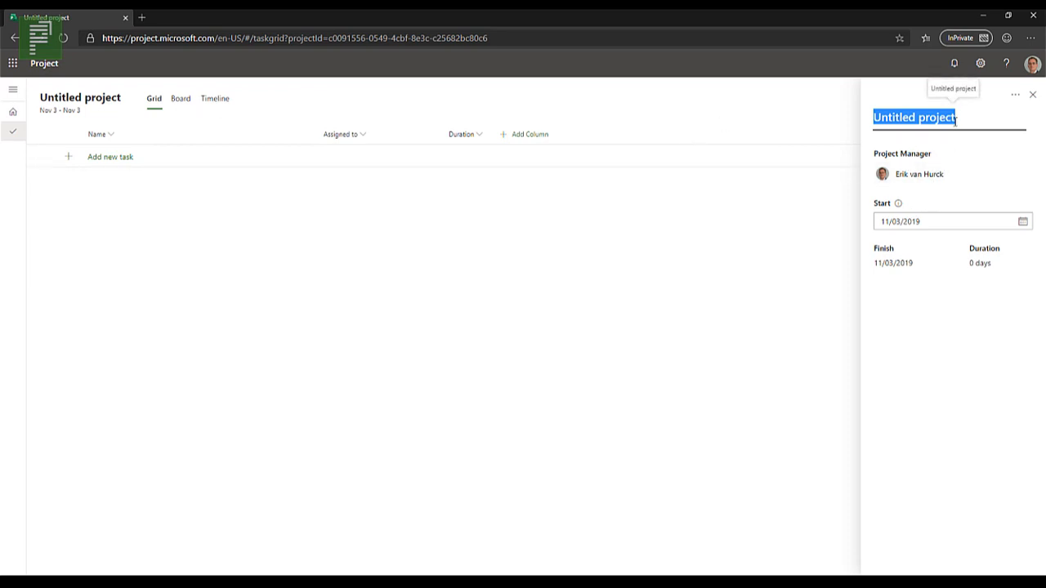
text(First)
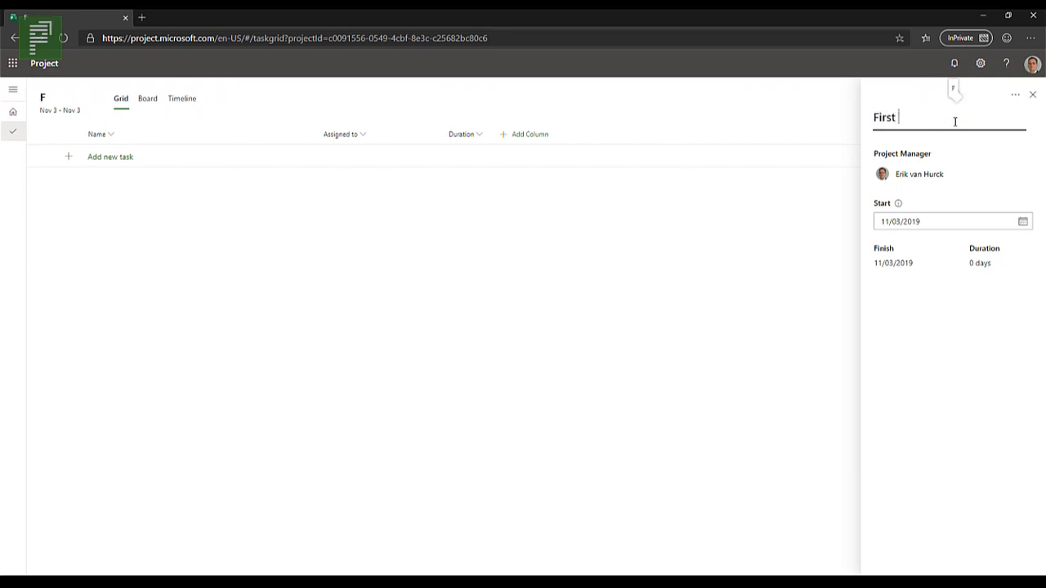
text( try at Project )
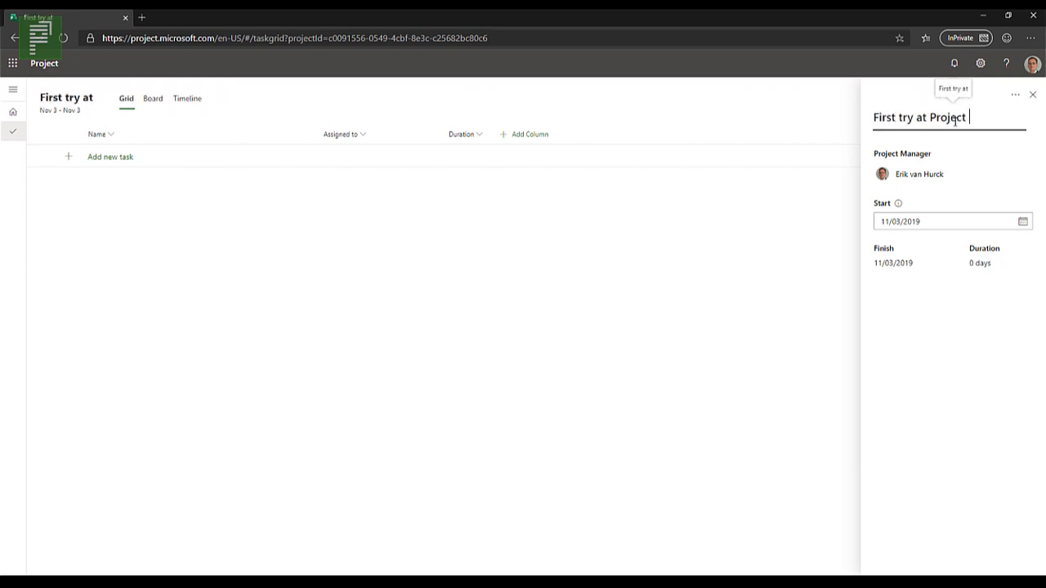
text(for the Web)
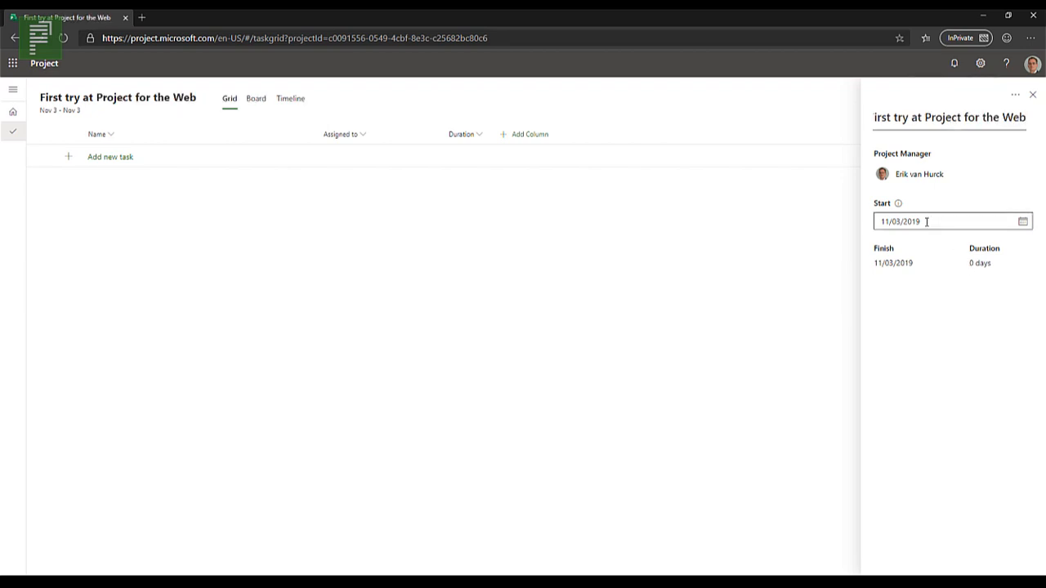
click(1022, 221)
click(831, 296)
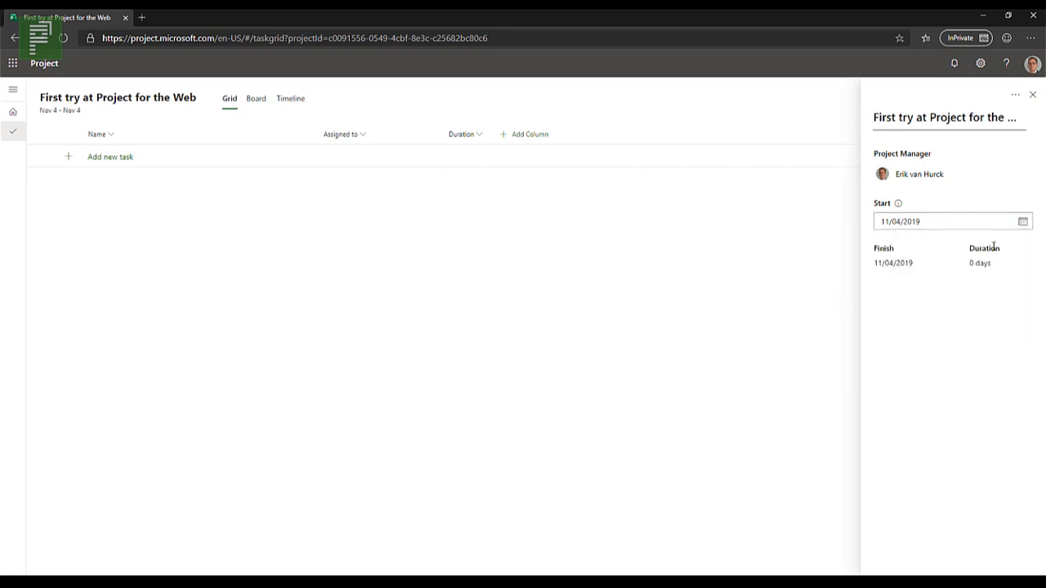
click(1033, 97)
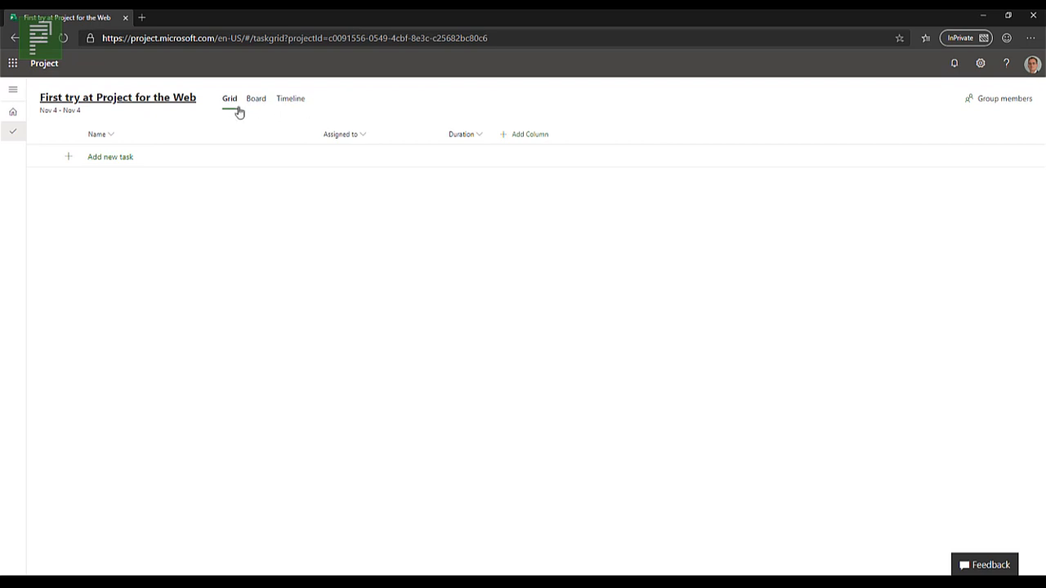
Step: Add the tasks "Summery task", "Task1" and "Task 2" to the project grid
click(135, 164)
text(Su)
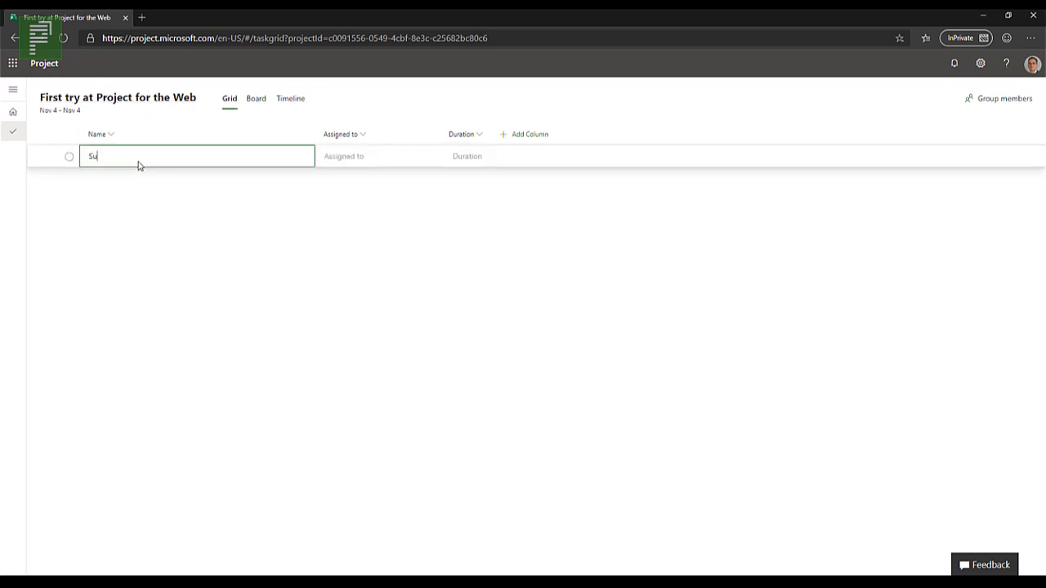
text(mmery task)
key(Return)
click(138, 179)
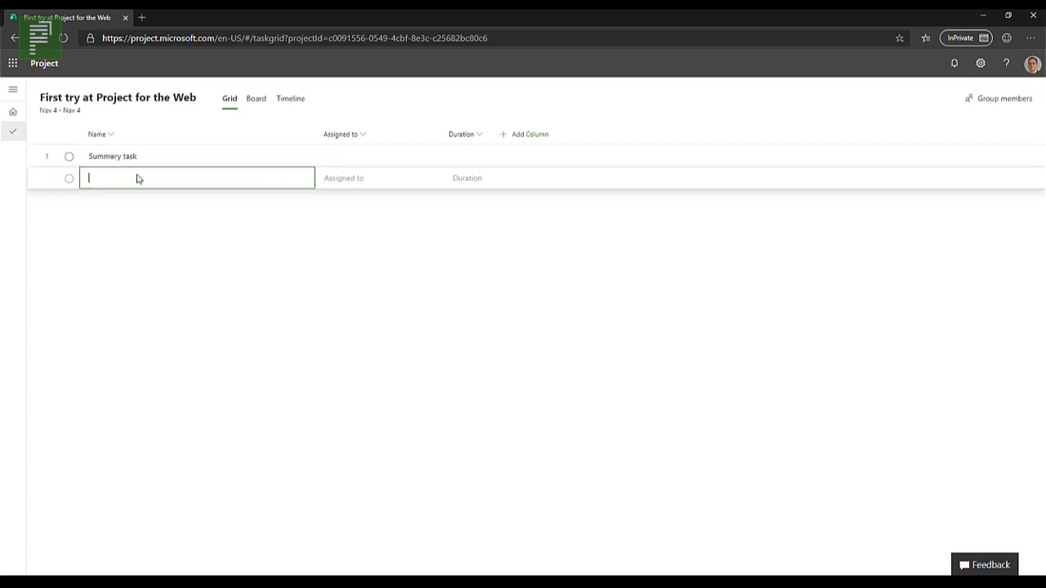
text(Task1)
key(Return)
text(Task 2)
key(Return)
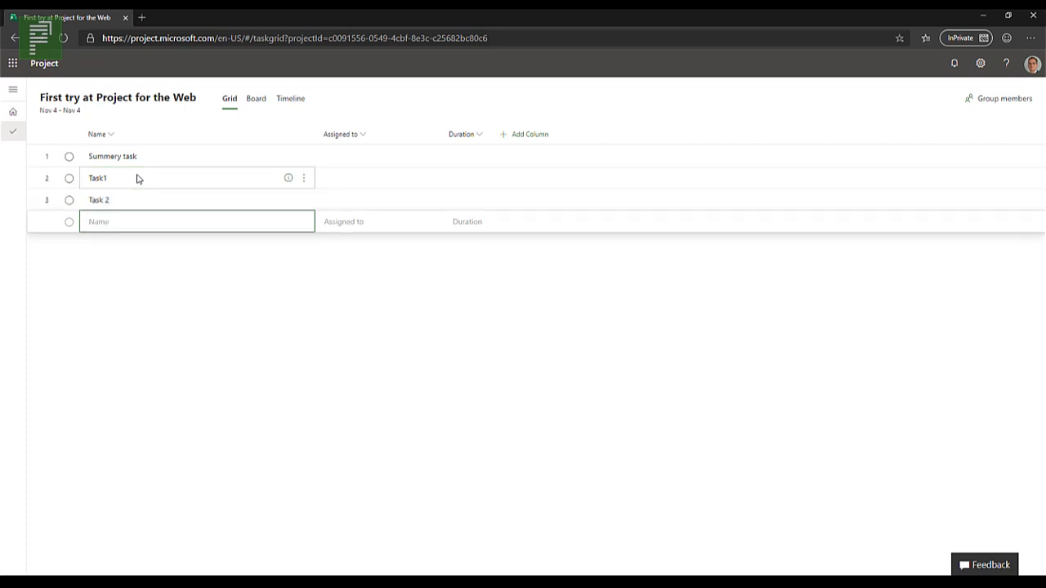
text(Task 3)
Step: Rename the second task as "Task 1", with a space before the number
click(137, 179)
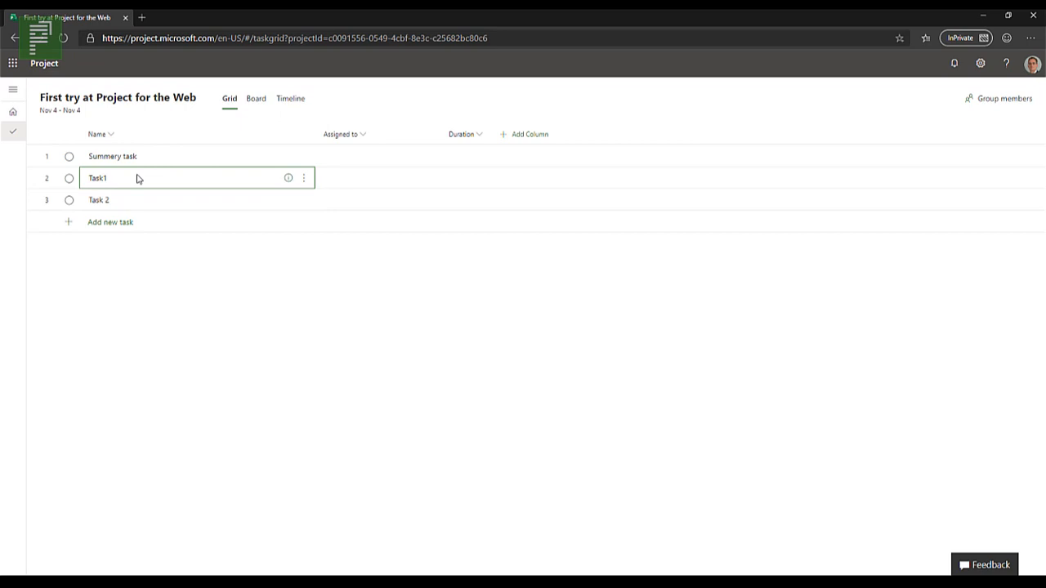
click(137, 179)
key(Left)
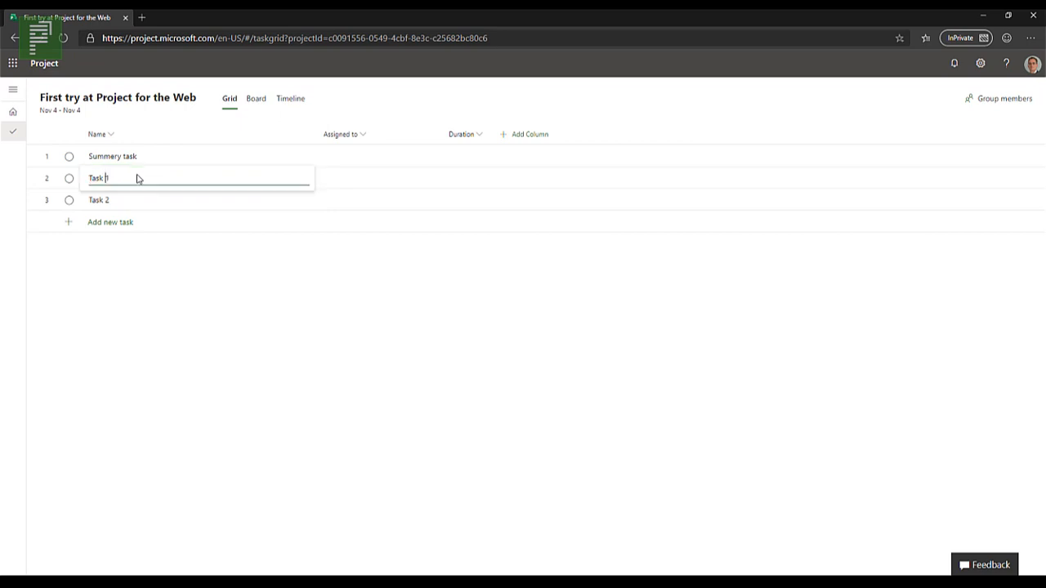
key(Return)
Step: Insert a new task named "Task 1.1" directly above Task 2
click(127, 200)
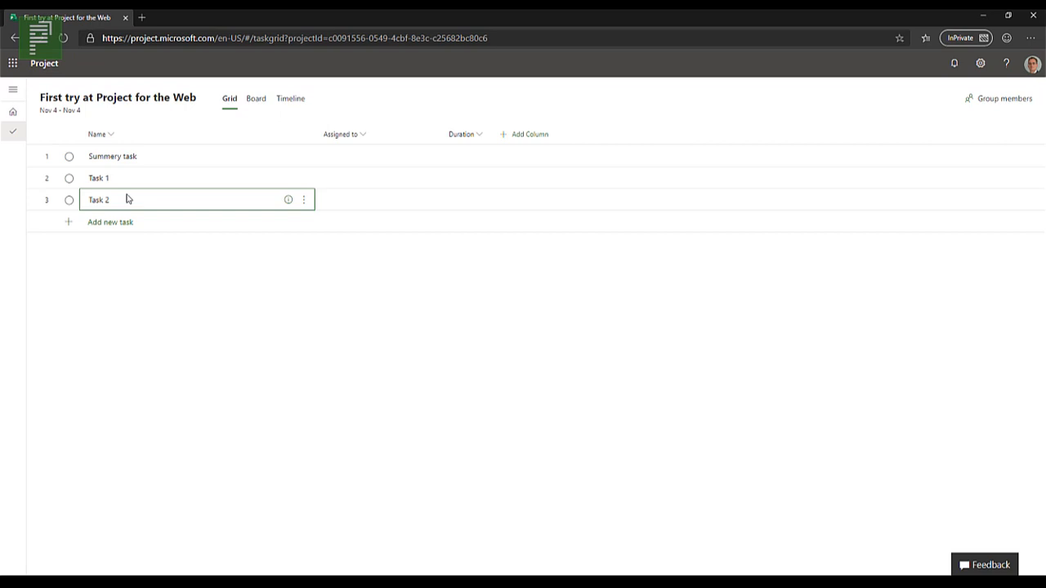
key(F12)
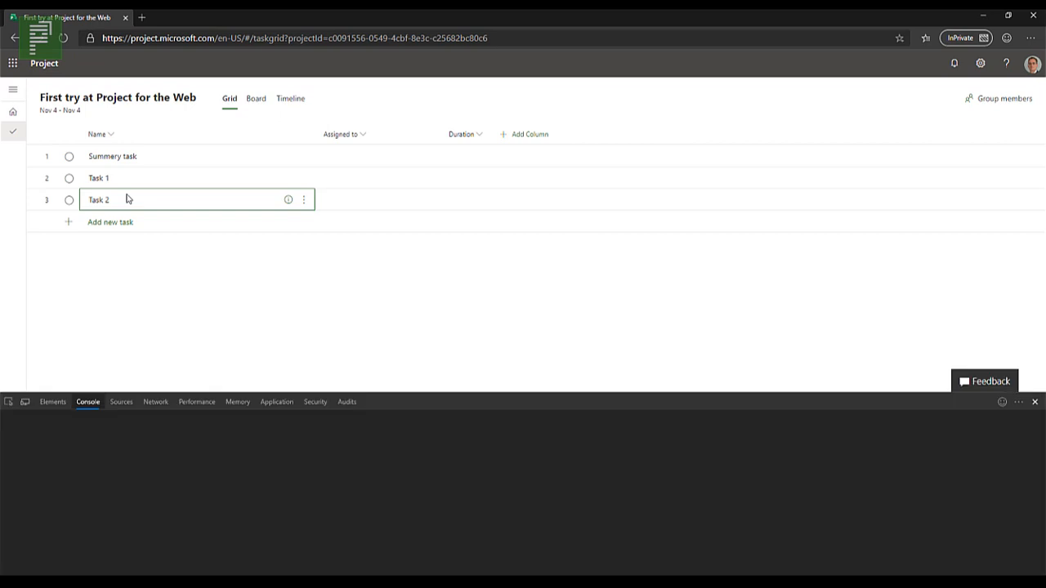
click(1034, 401)
key(Insert)
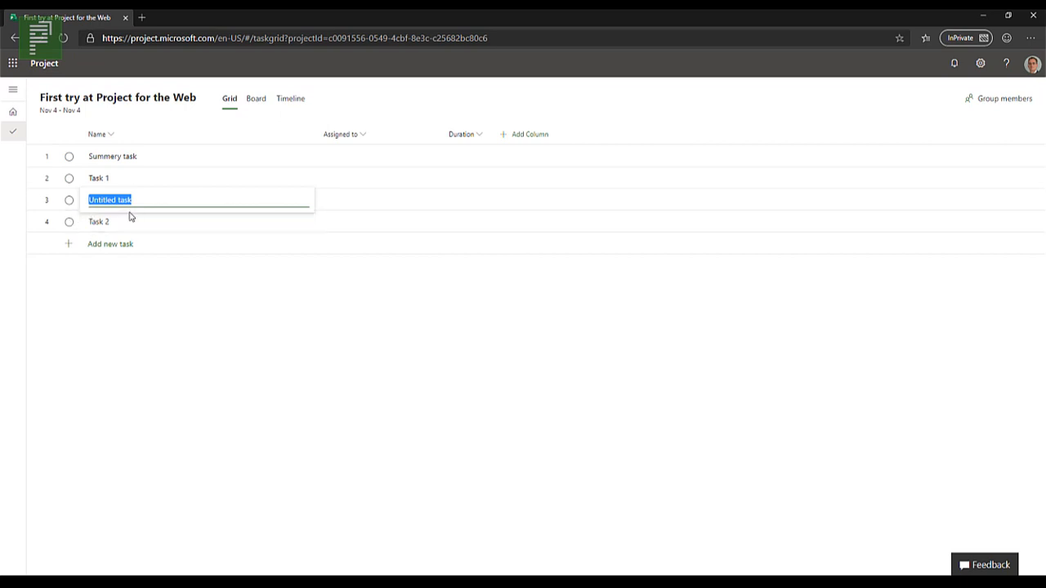
text(Task 1.1)
key(Return)
Step: Add a task named "Milestone" at the end of the task list
drag(128, 179, 128, 224)
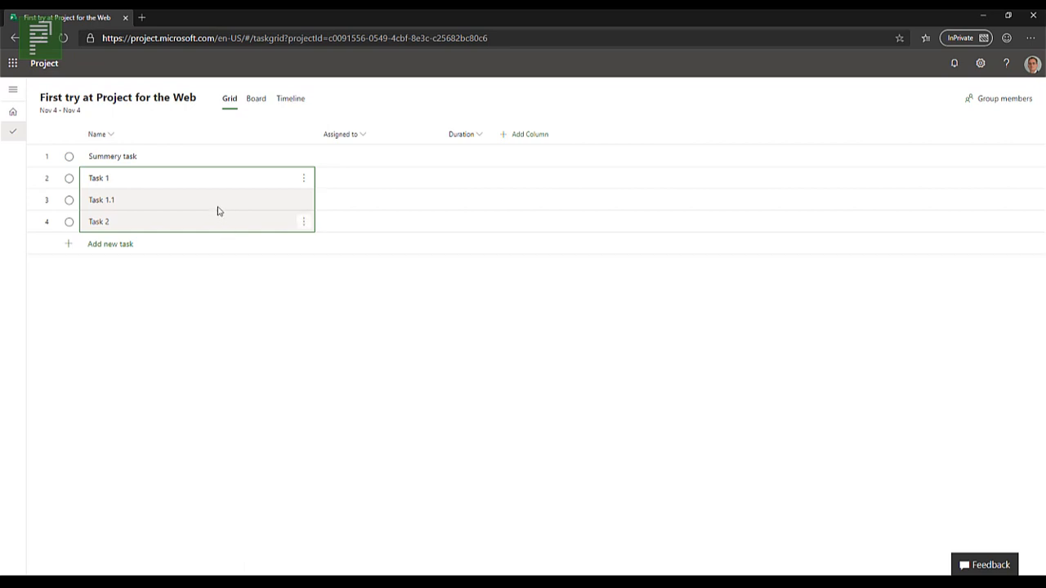
click(175, 241)
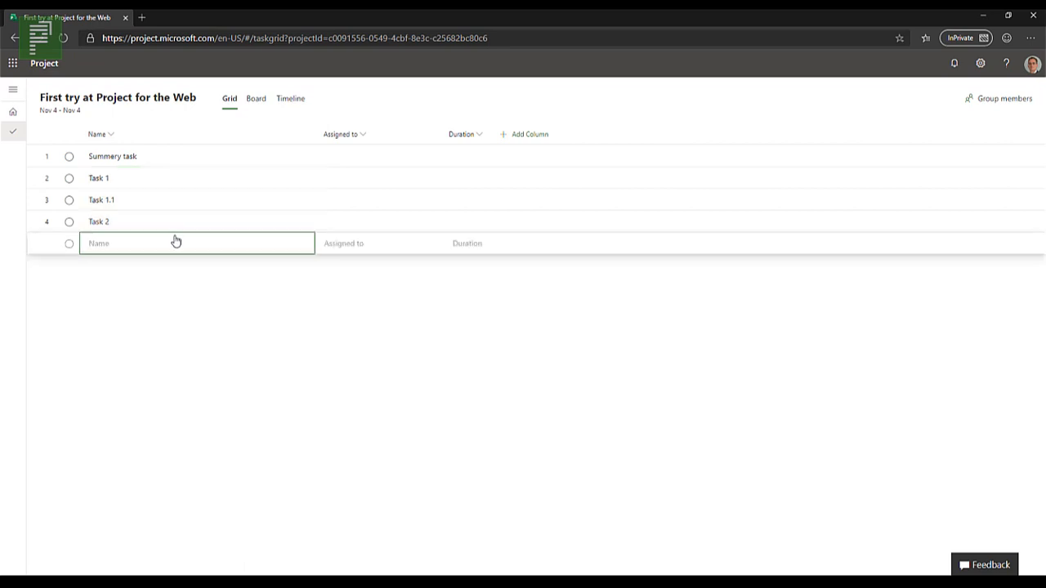
text(Milestone)
key(Return)
Step: Make Task 1 through Milestone subtasks of Summery task, and indent them once more to nest Task 1.1, Task 2 and Milestone under Task 1
drag(144, 186, 139, 252)
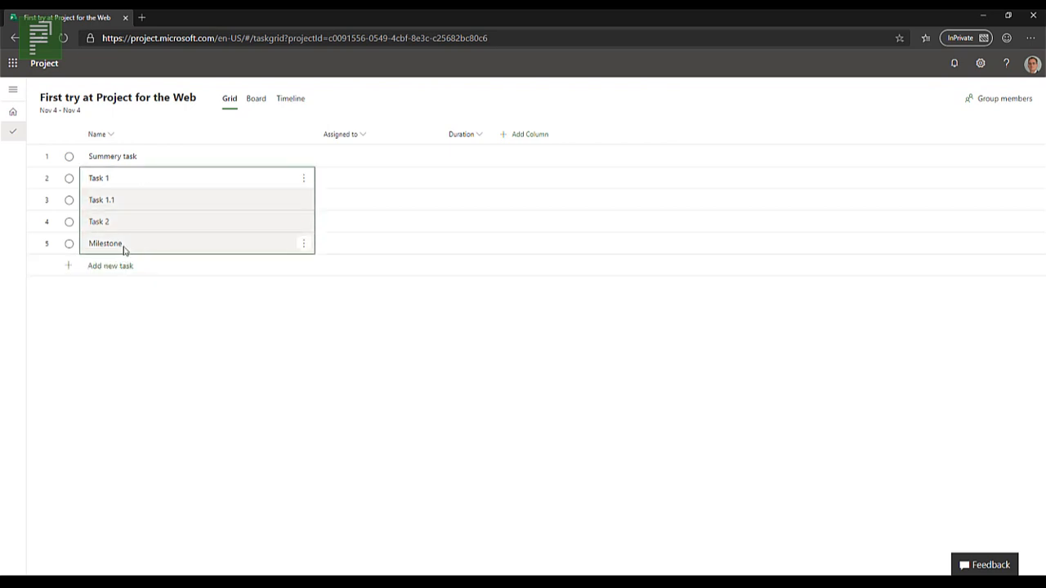
right_click(123, 250)
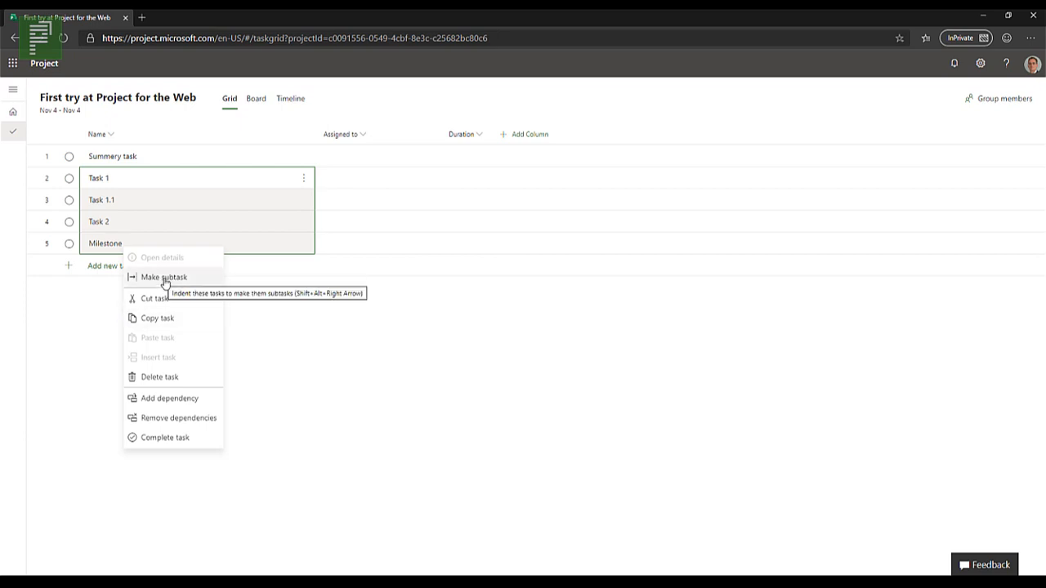
click(195, 282)
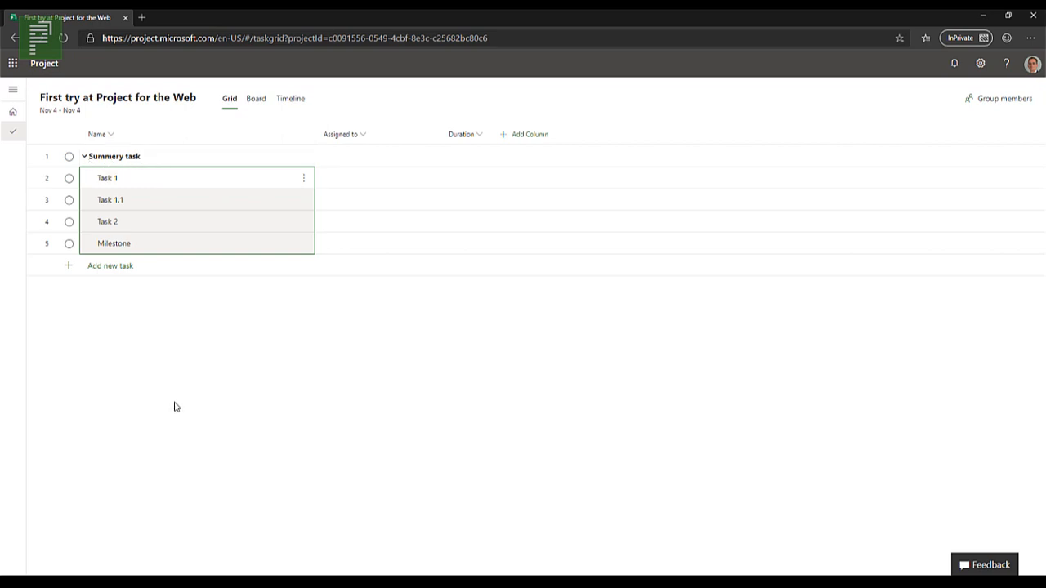
click(306, 181)
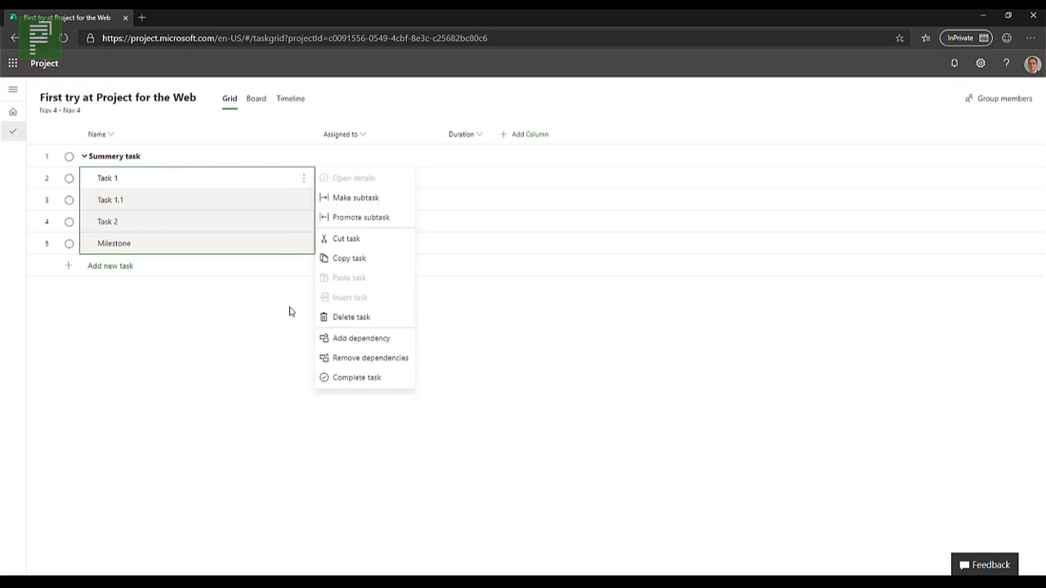
click(384, 200)
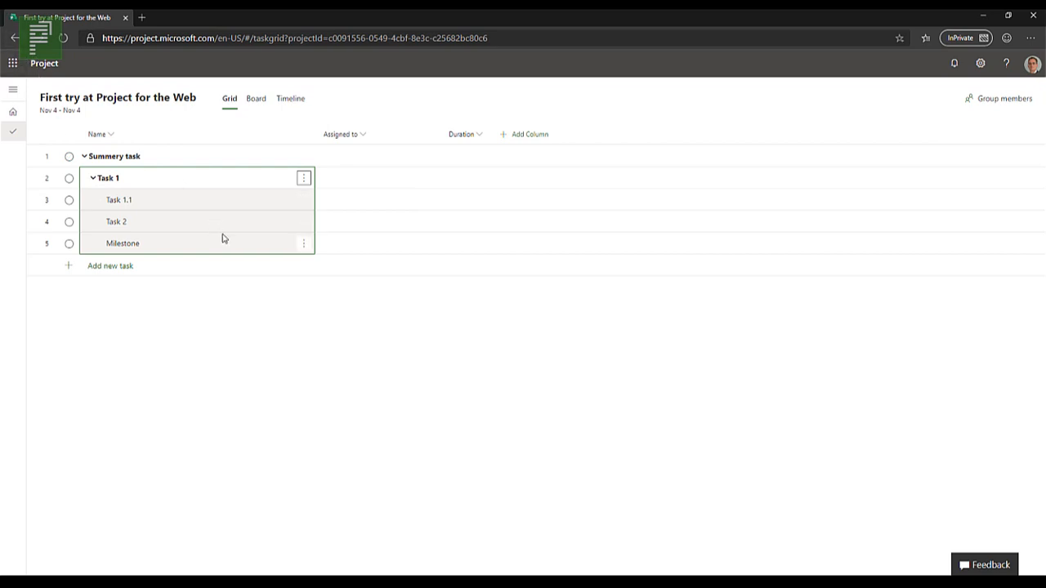
Step: Undo the last indent and add dependencies linking Task 1, Task 1.1, Task 2 and Milestone in sequence
key(ctrl+z)
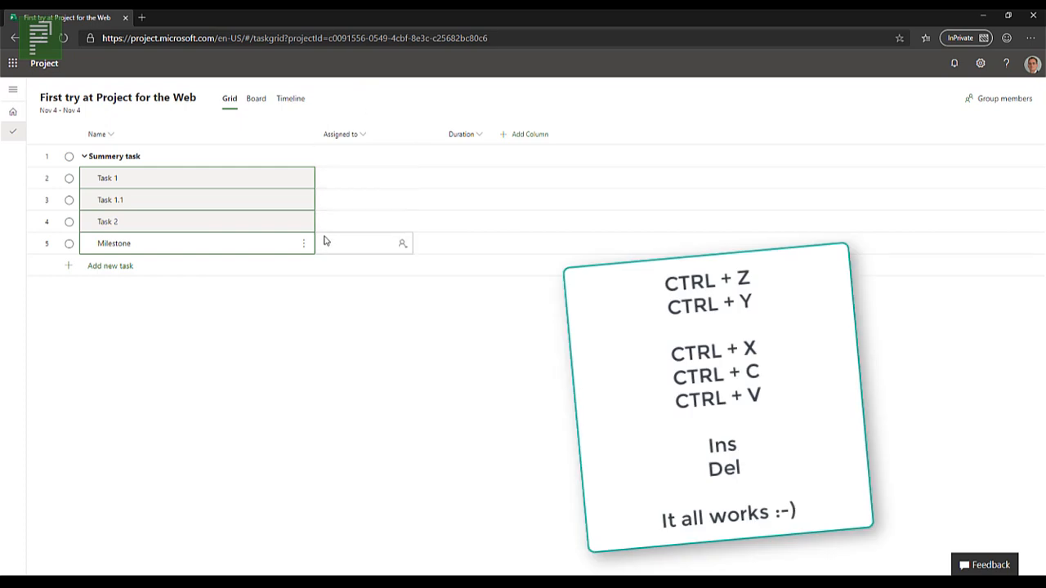
right_click(264, 189)
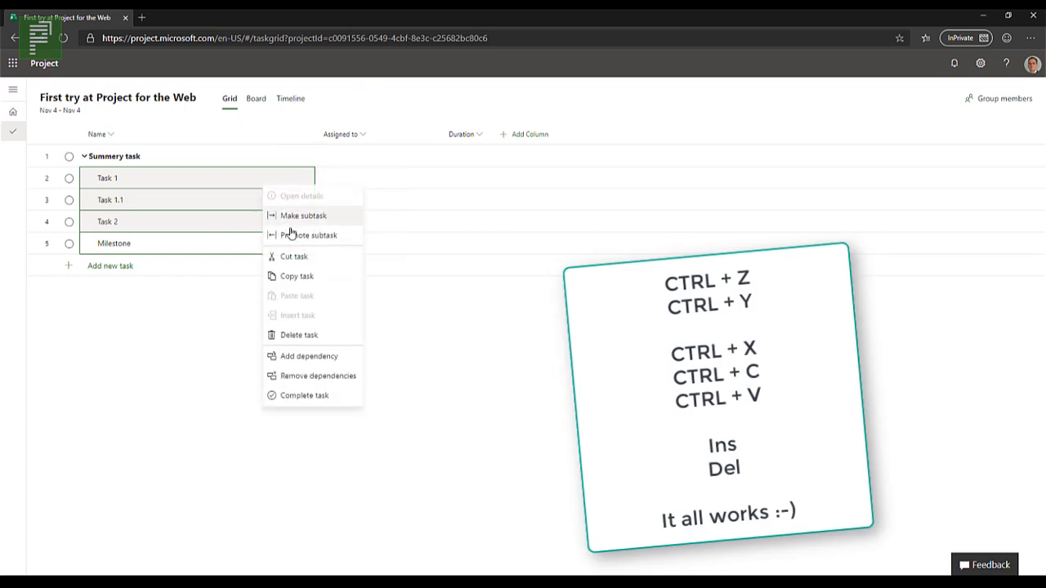
click(354, 364)
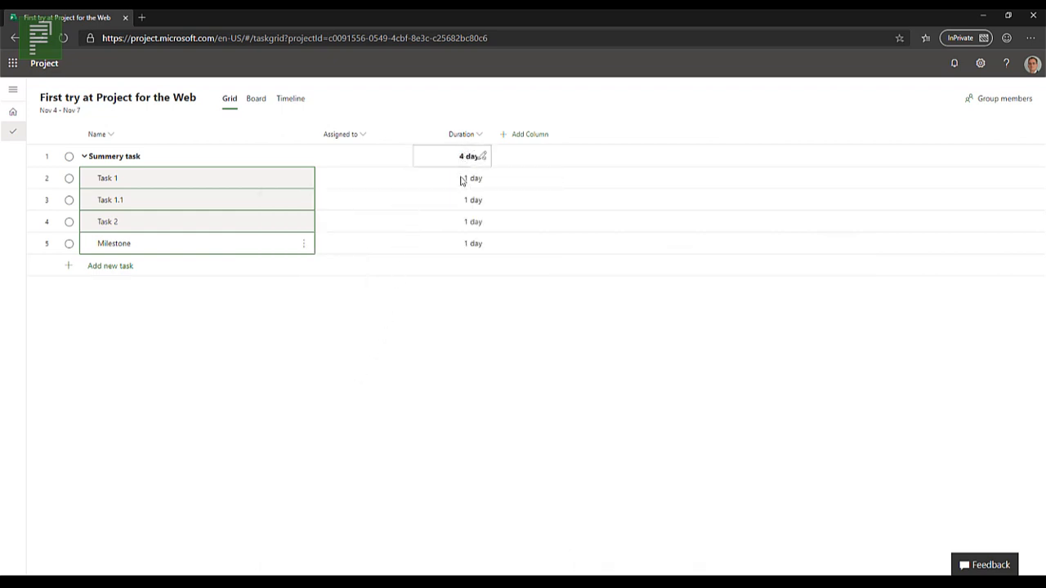
Step: Set the Milestone task's duration to 0
click(470, 248)
text(0)
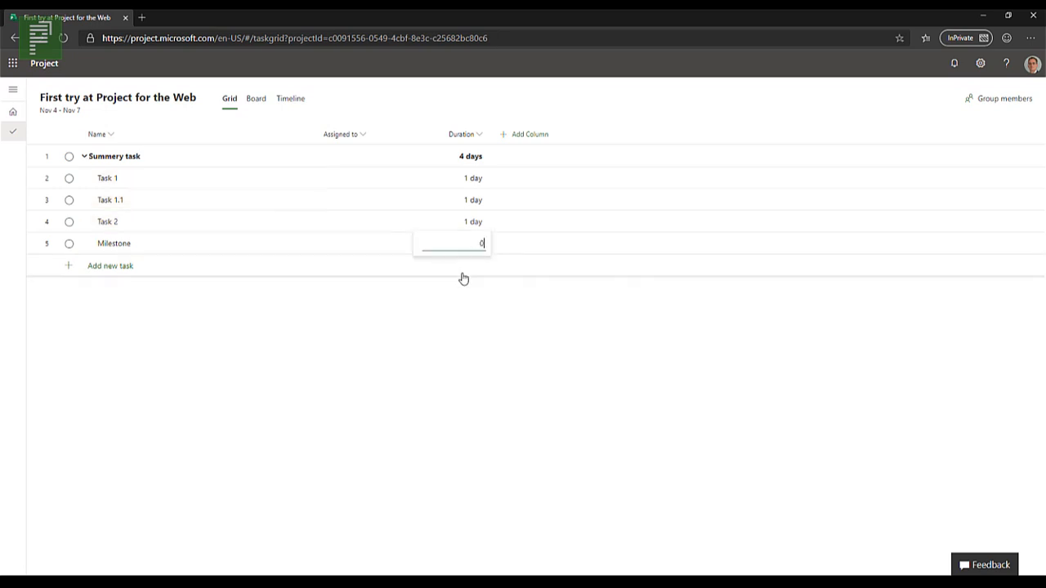
key(Return)
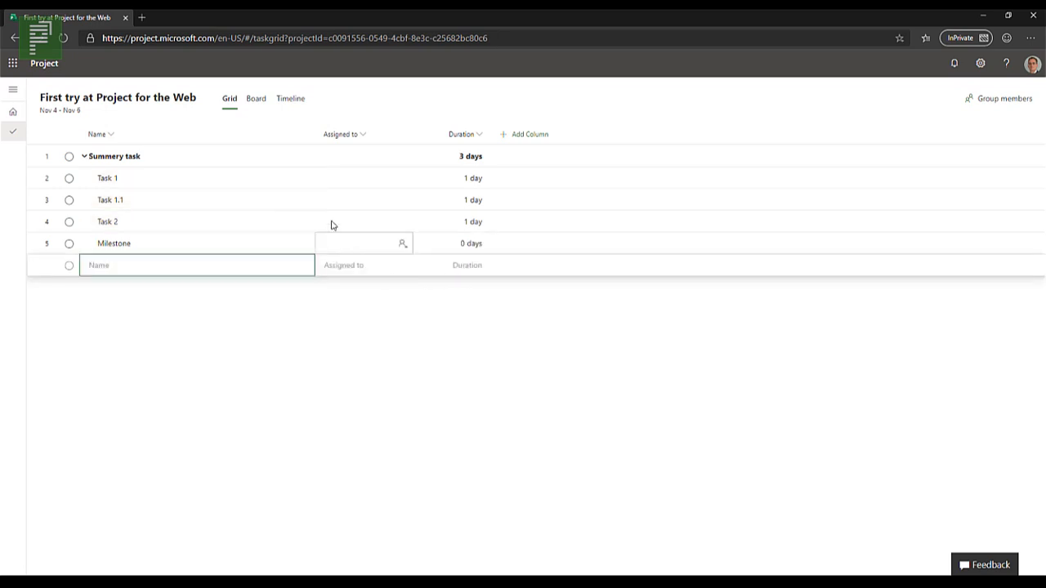
Step: Add the Effort, % complete and Depends on (before) columns to the task grid
click(561, 139)
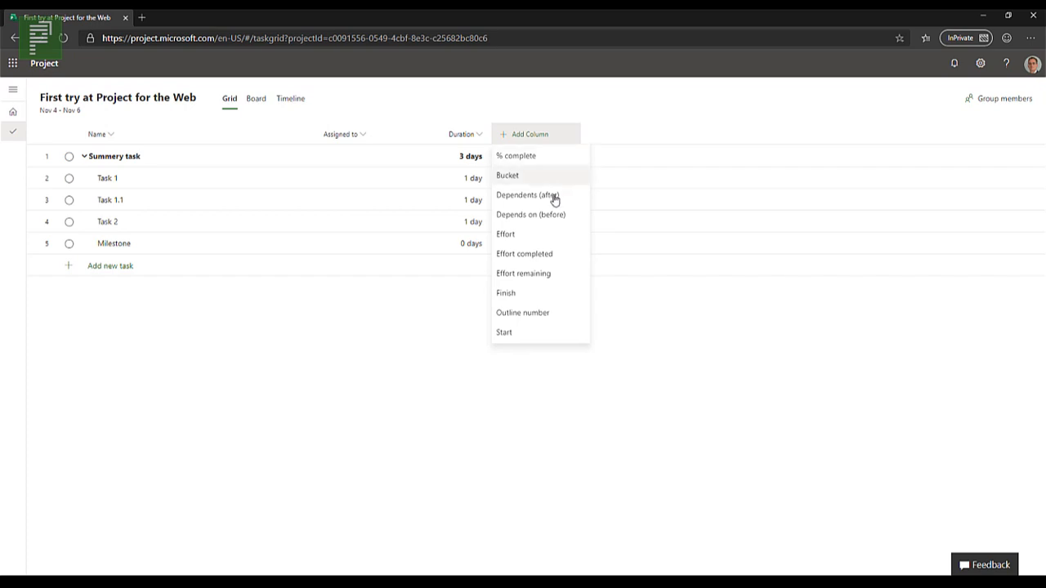
click(577, 237)
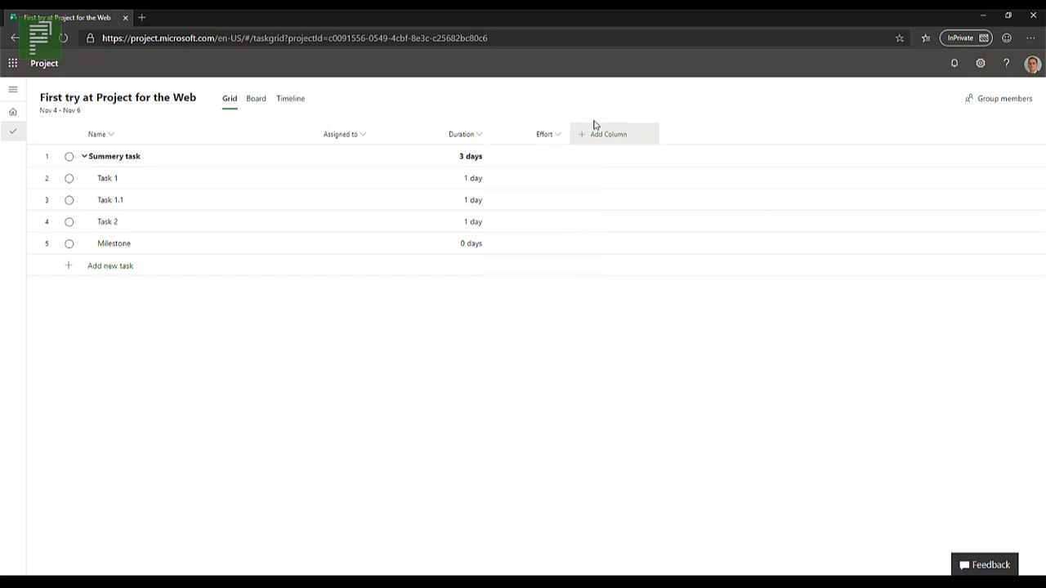
click(602, 137)
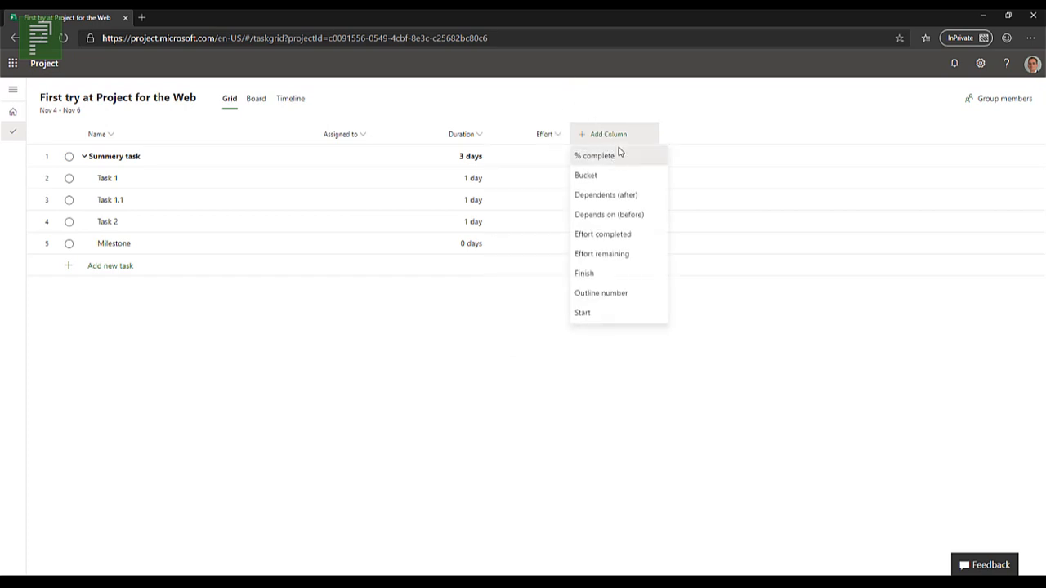
click(619, 155)
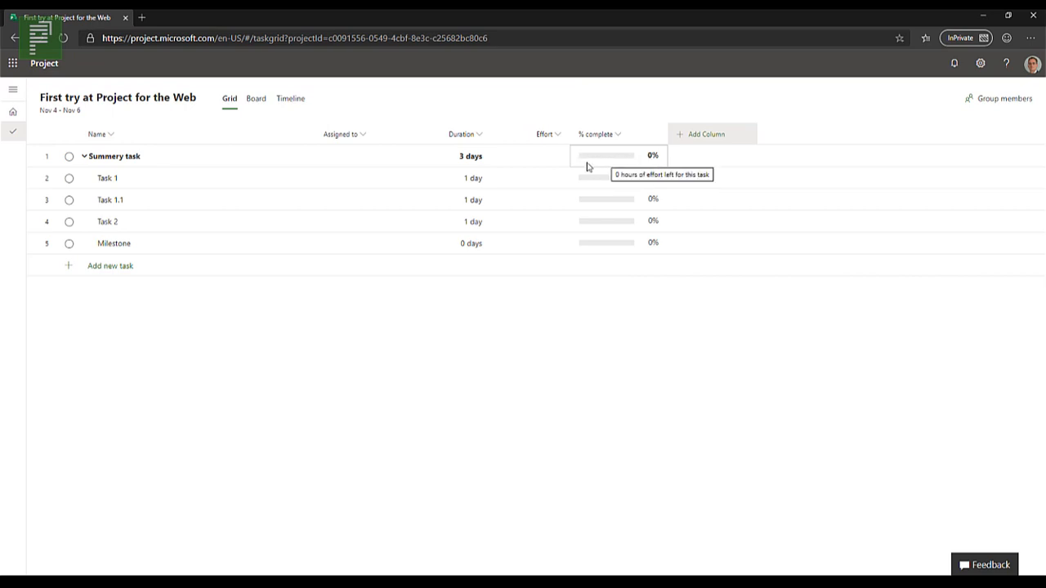
click(610, 182)
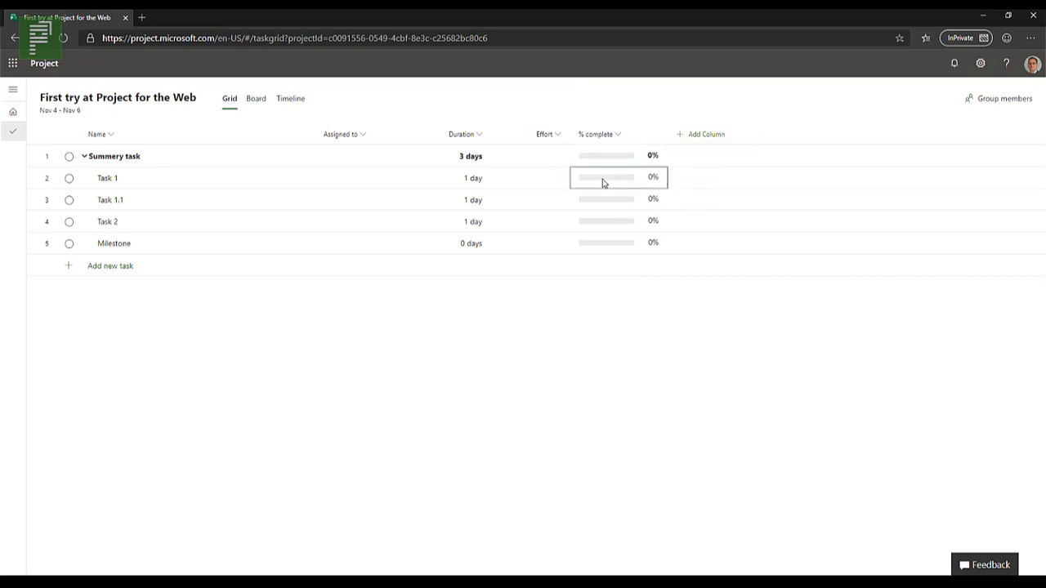
click(684, 139)
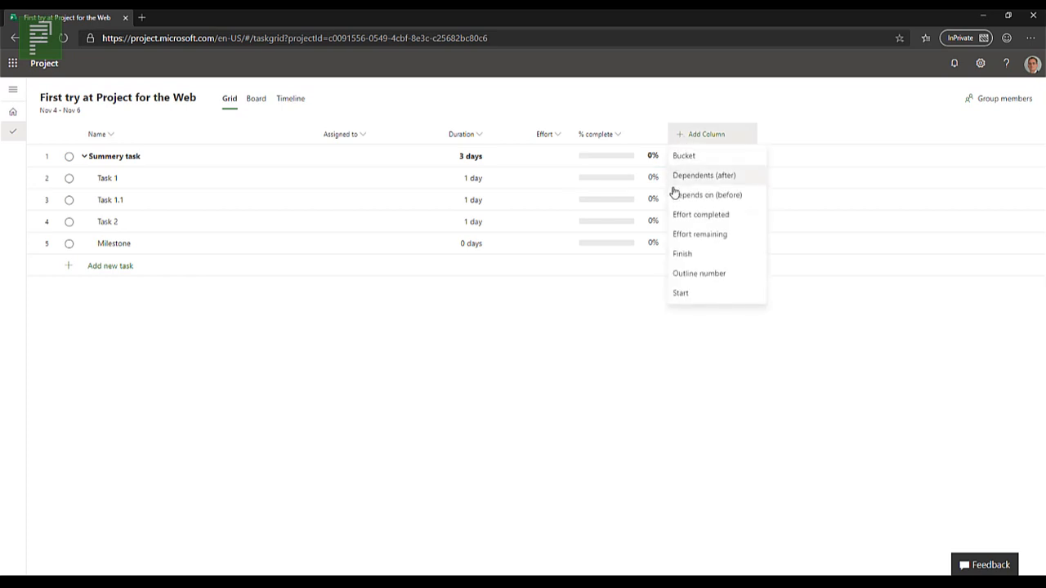
click(750, 204)
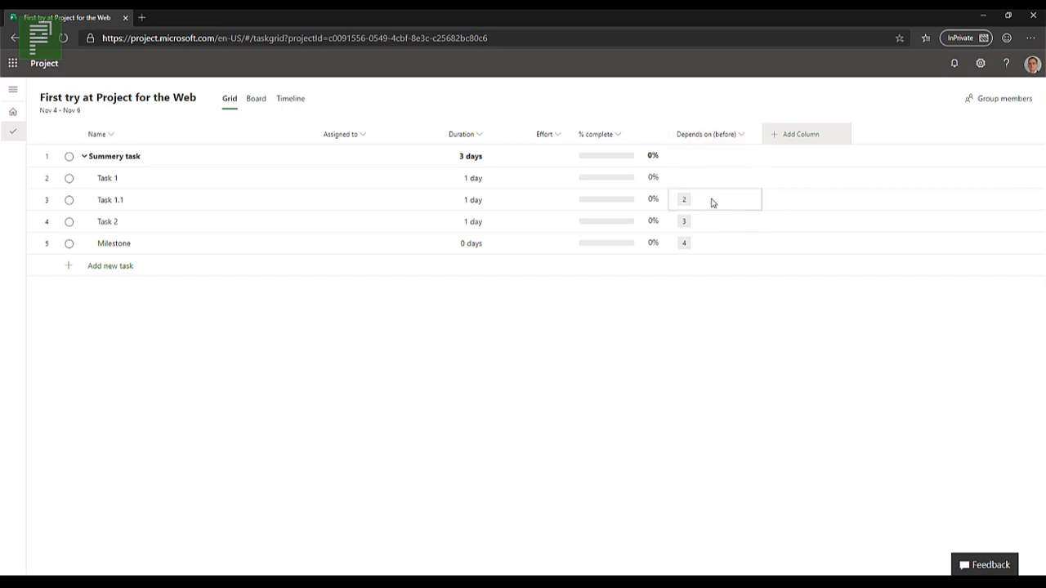
click(731, 177)
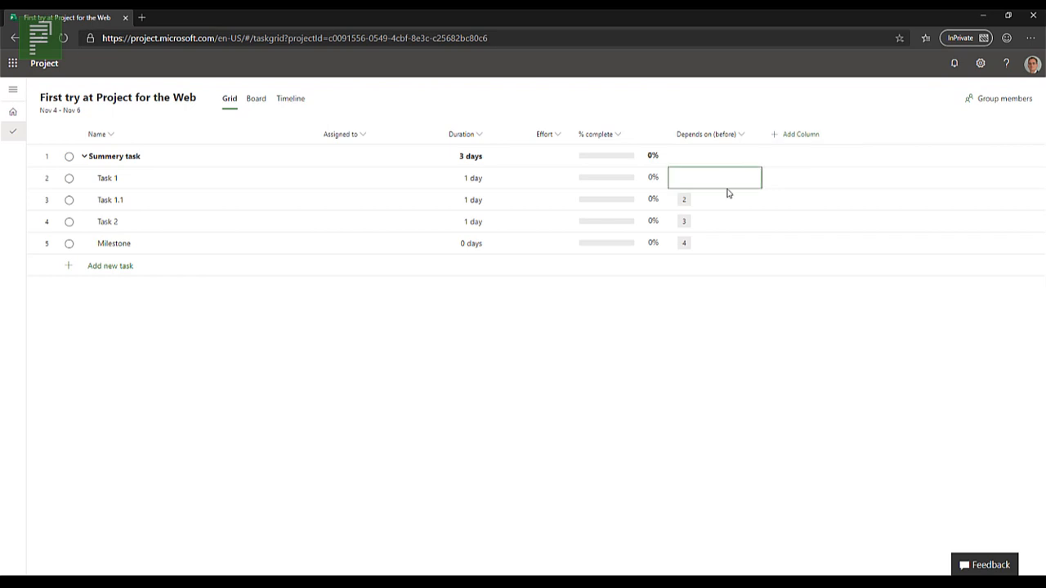
text(3)
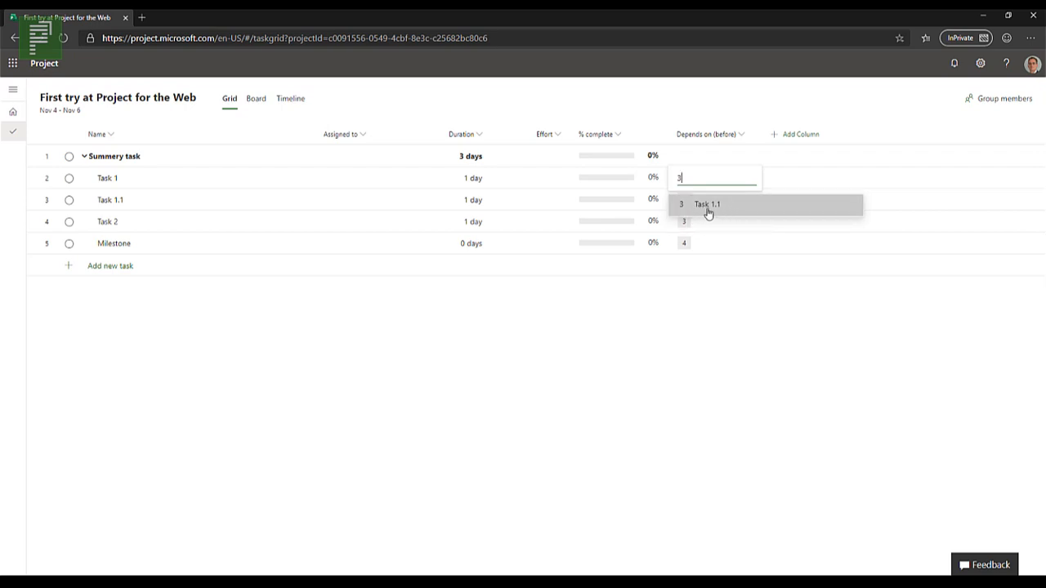
key(BackSpace)
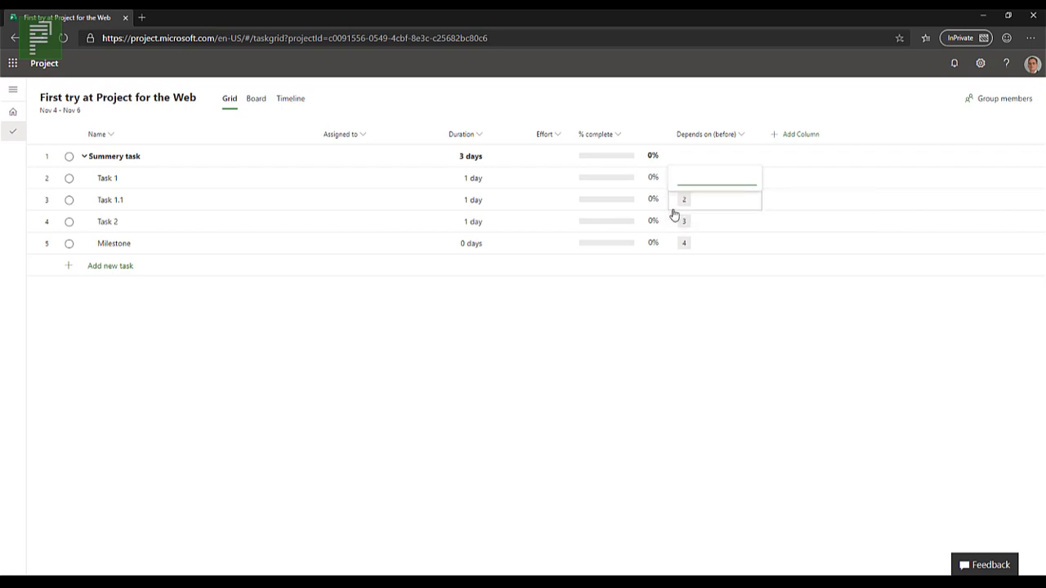
click(738, 156)
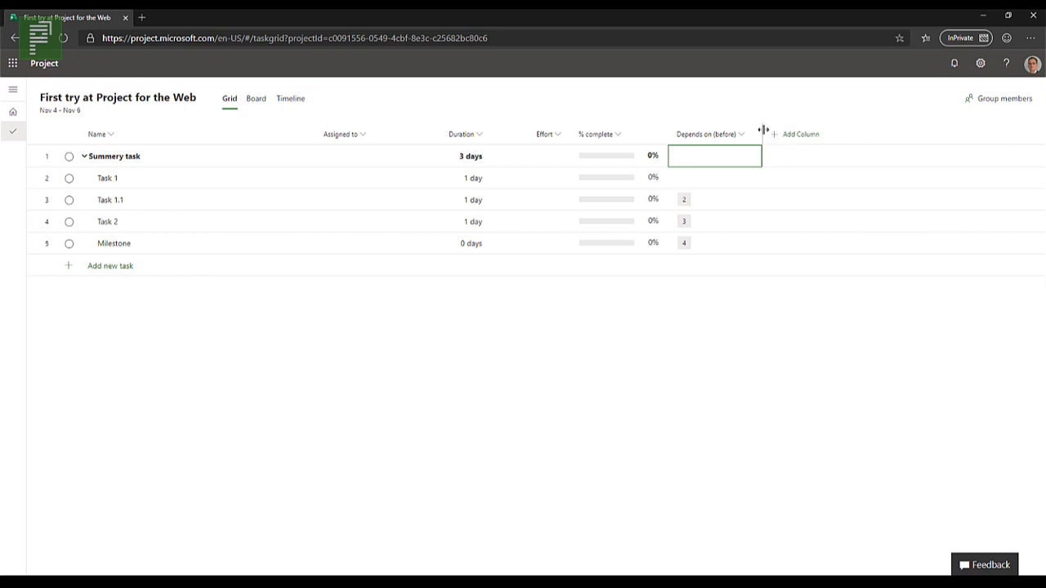
Step: Add the Outline number column, move it in front of the Name column and make it narrower
click(784, 136)
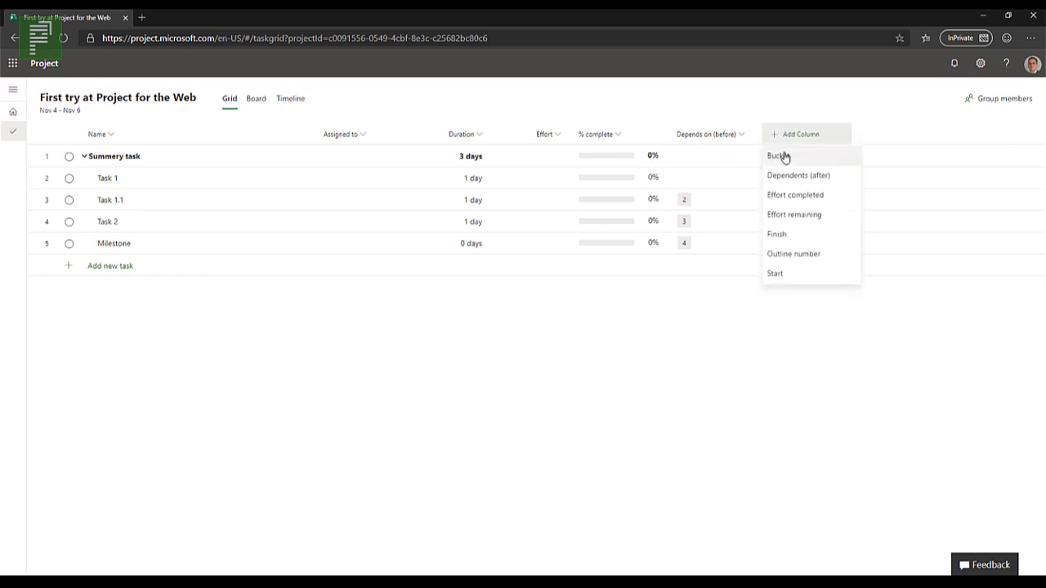
click(801, 258)
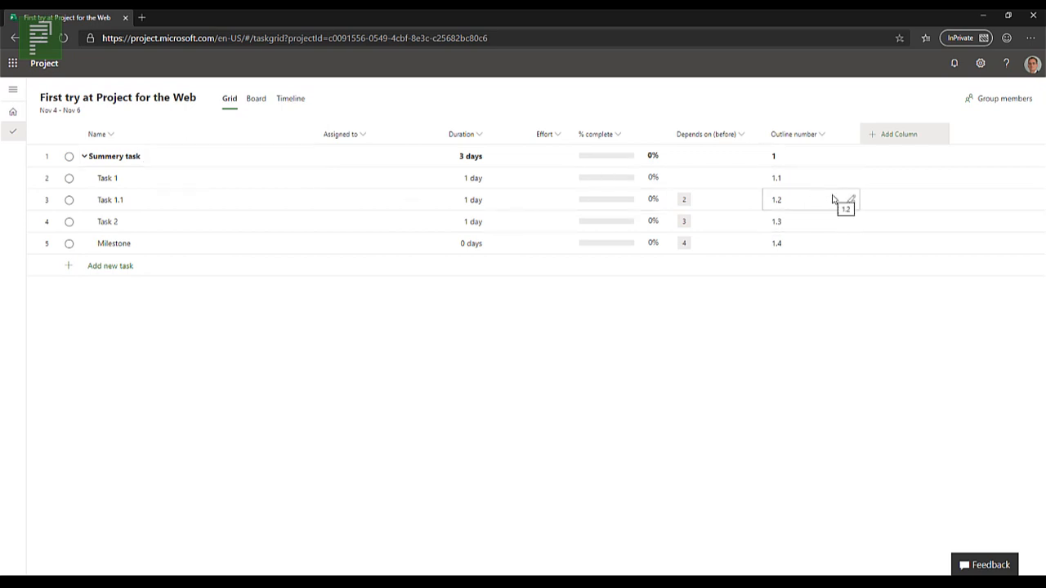
drag(797, 137, 198, 147)
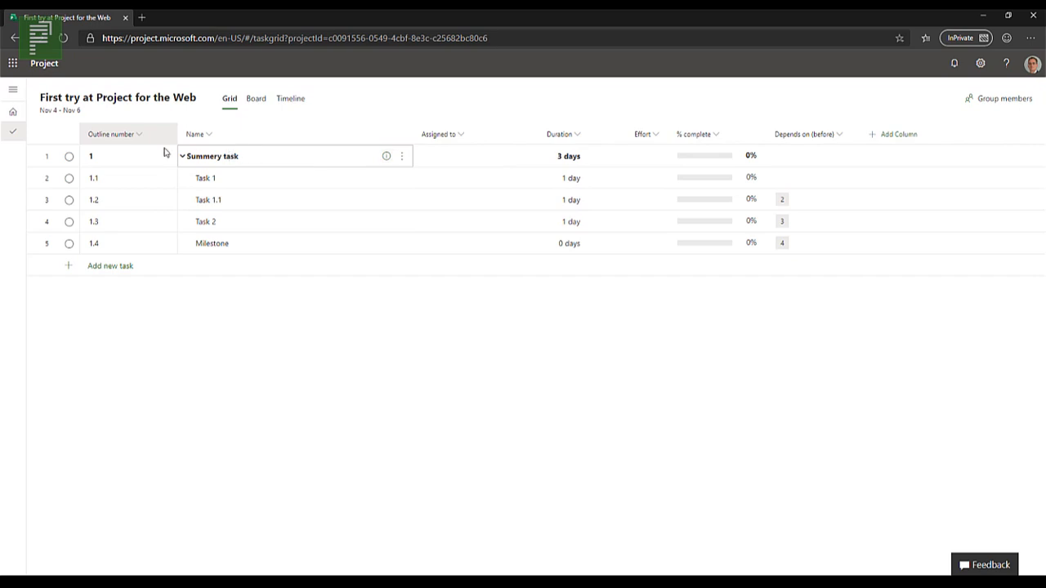
drag(163, 142, 147, 141)
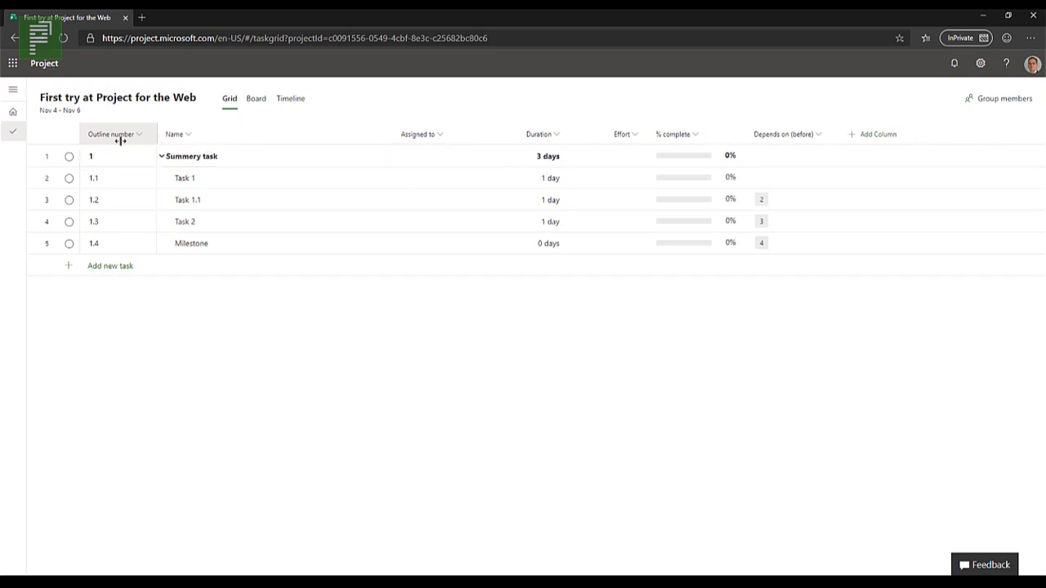
Step: Add the Bucket, Start and Finish columns to the task grid
click(879, 145)
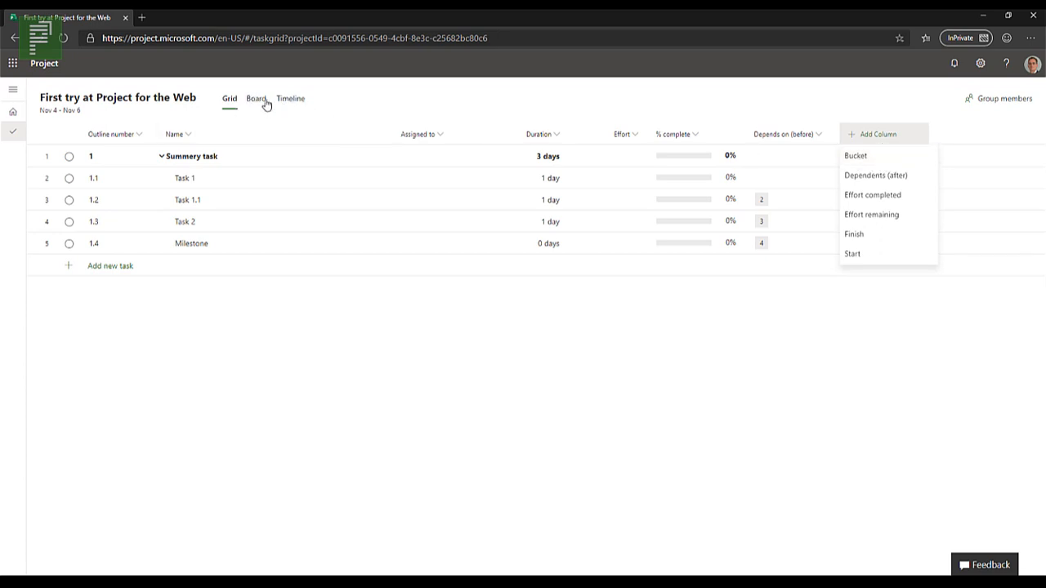
click(867, 158)
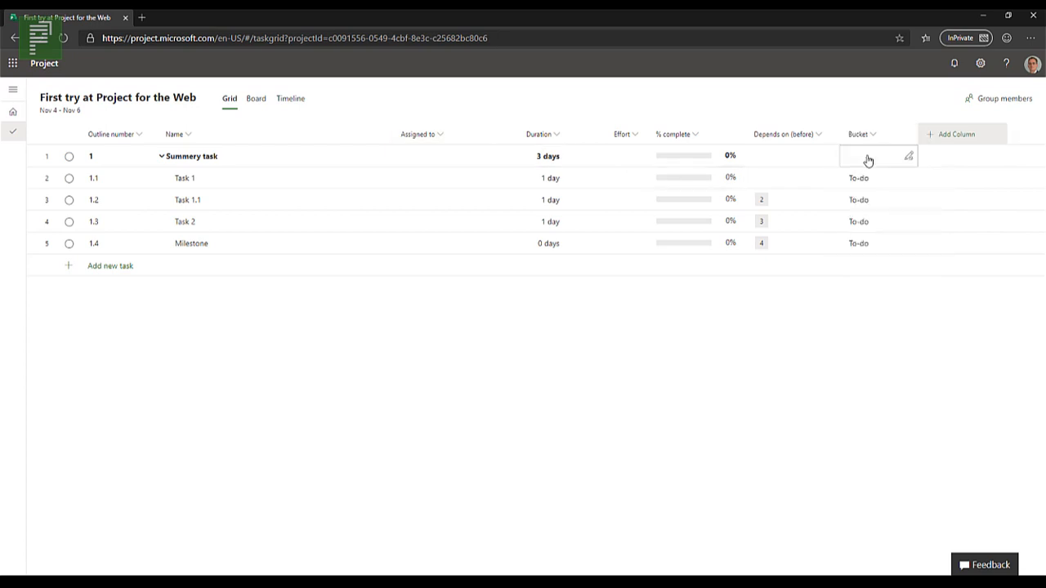
click(861, 171)
click(943, 141)
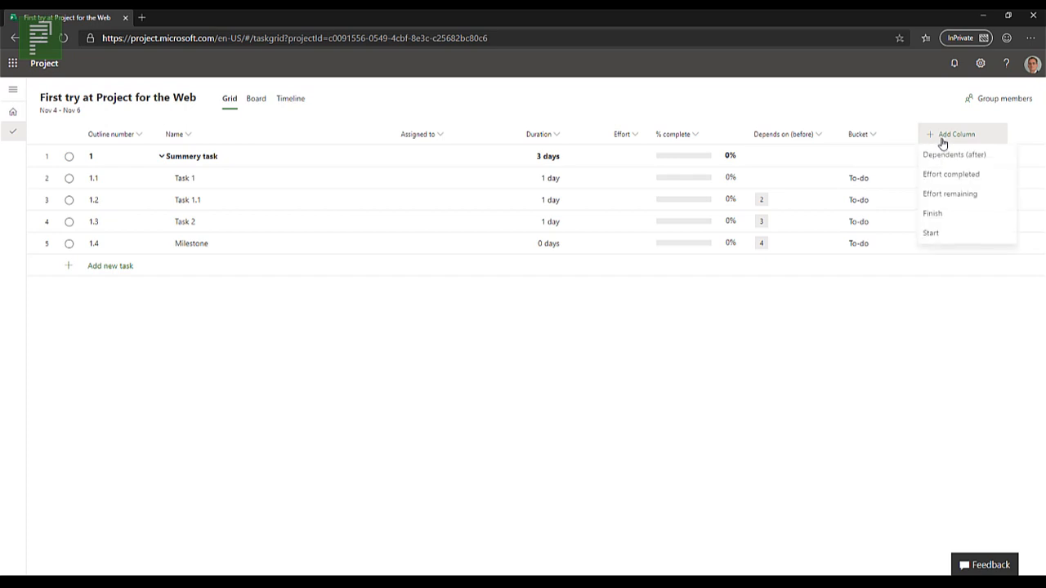
click(965, 235)
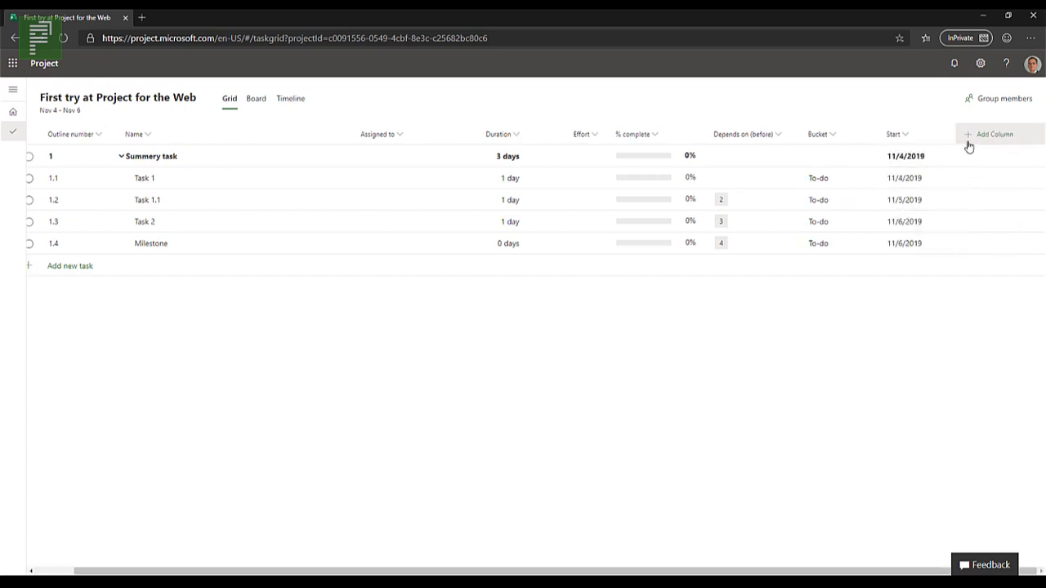
click(969, 144)
click(956, 214)
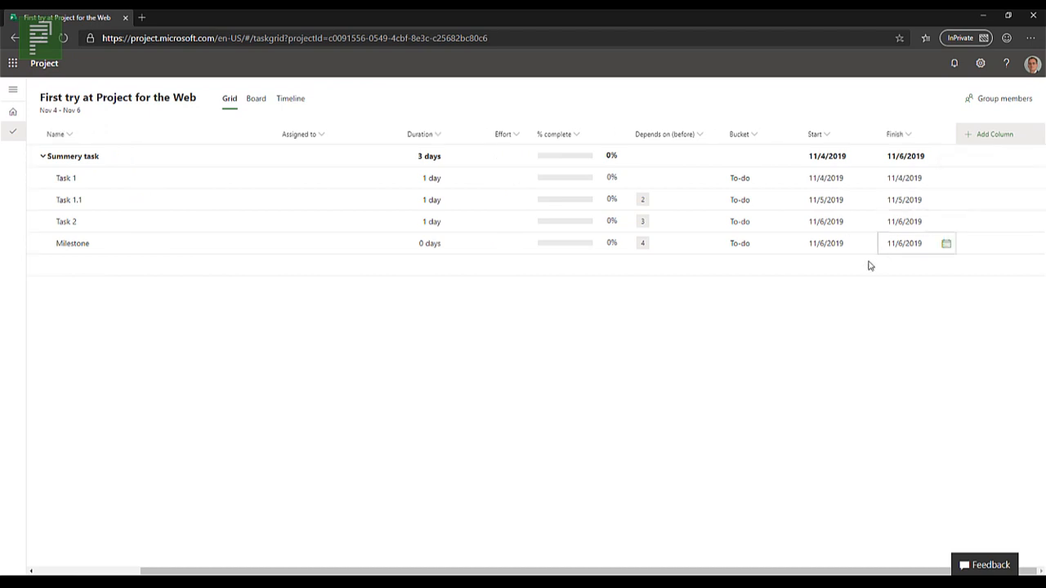
Step: Narrow the Name column so that all columns through Finish fit in the grid
scroll(251, 571, right, 2)
drag(251, 572, 137, 562)
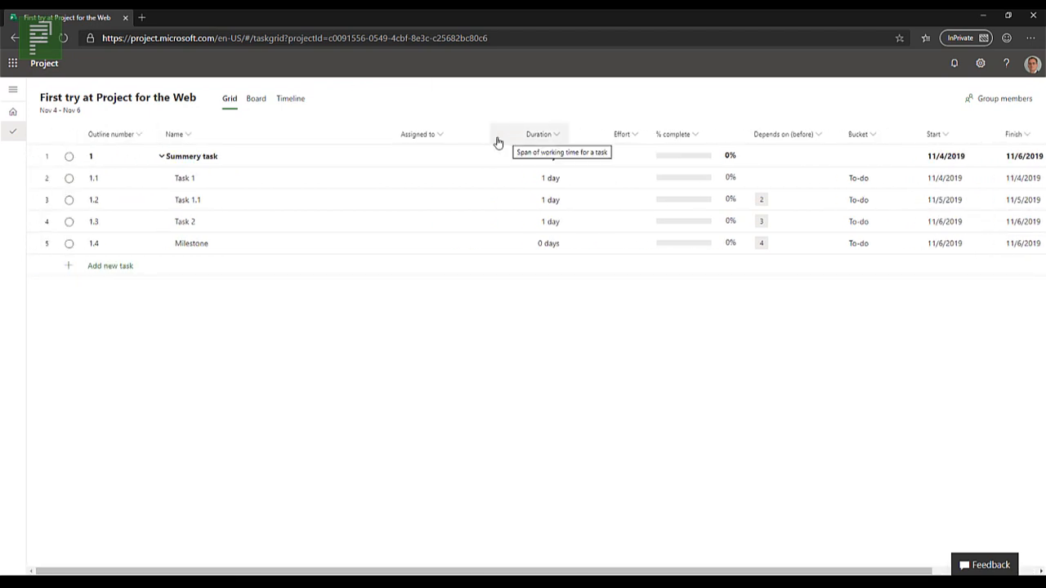
drag(493, 136, 248, 137)
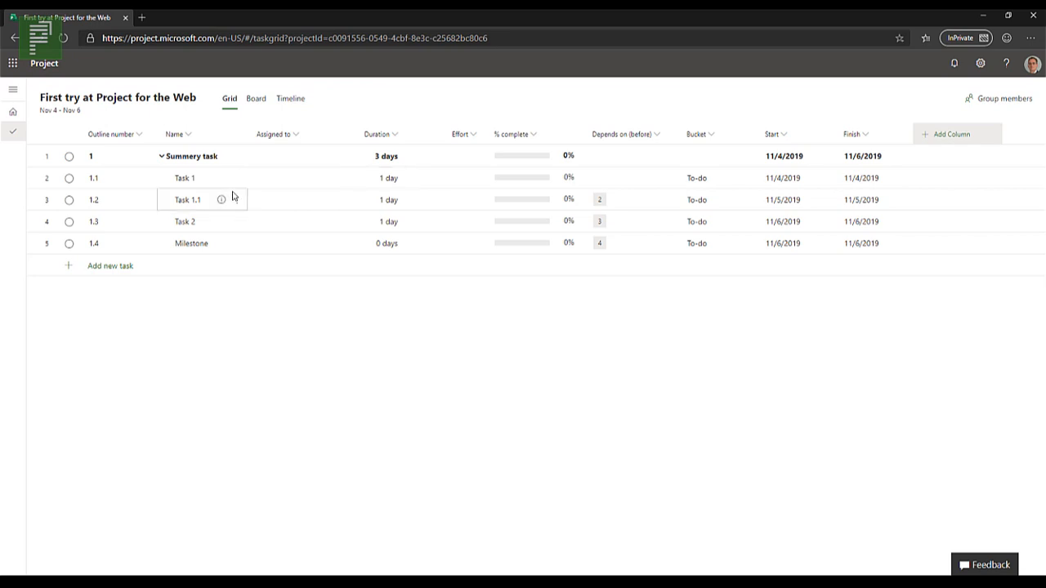
Step: Assign Task 1 to a colleague found by first name, creating the private group "First try at Project for the Web", and check its members
click(318, 181)
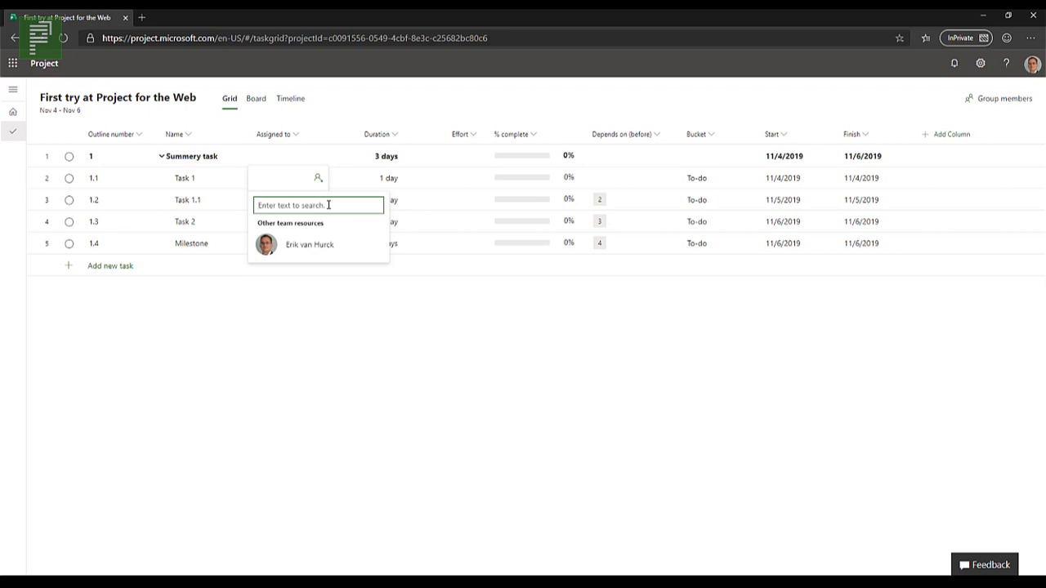
text(Mirjam)
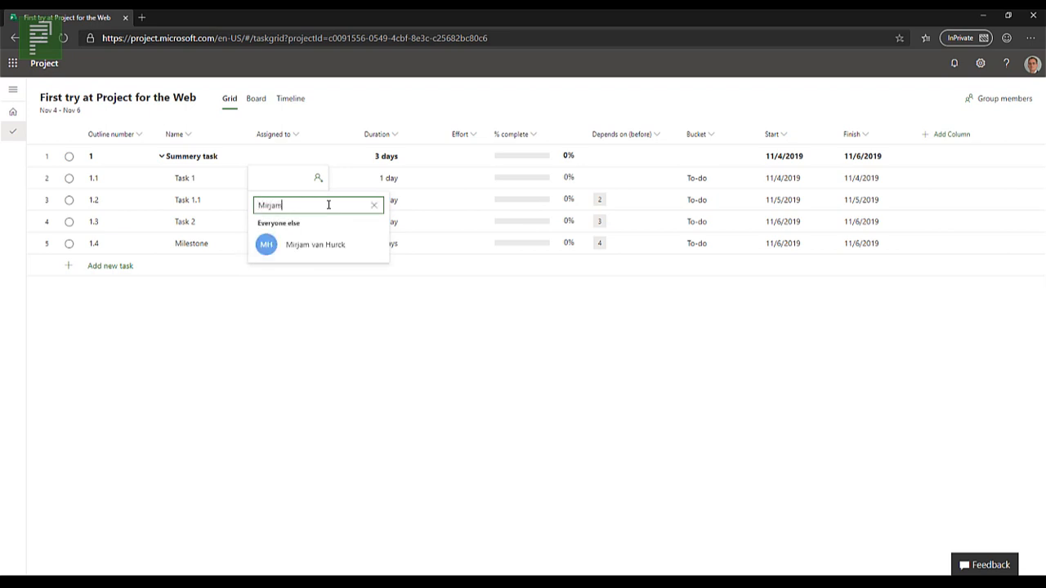
click(318, 250)
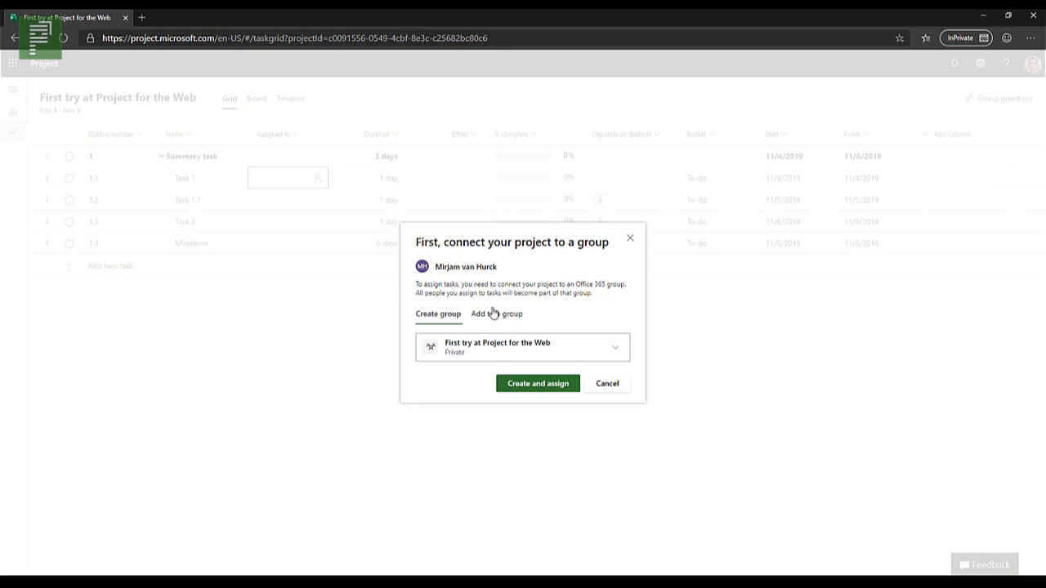
click(538, 384)
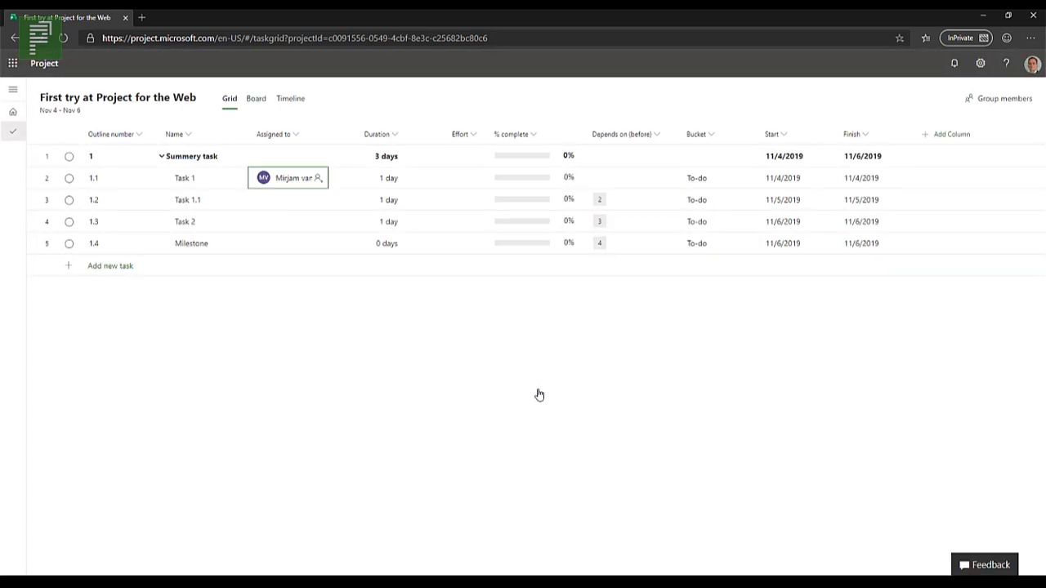
click(992, 101)
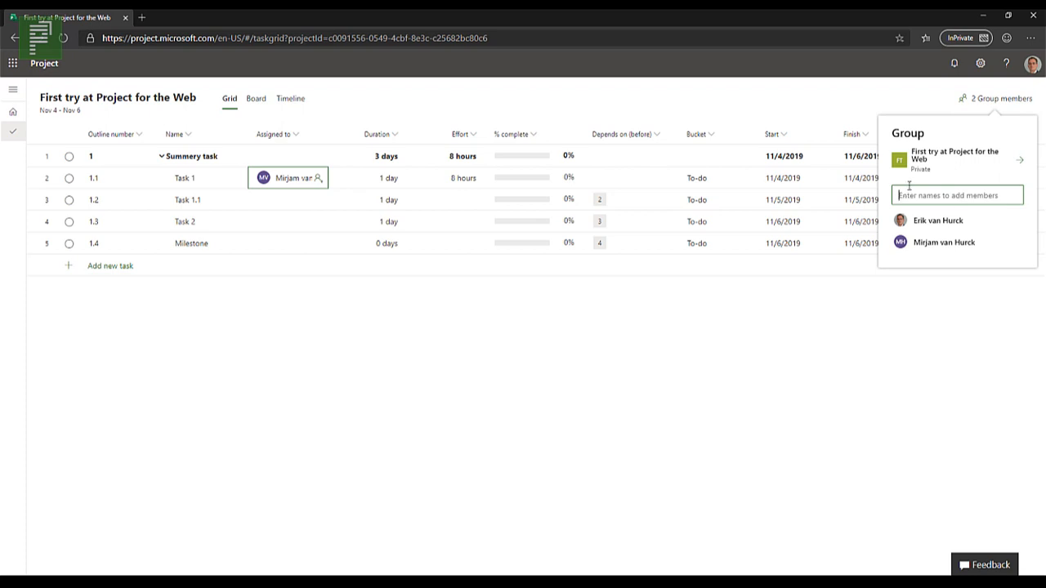
click(898, 335)
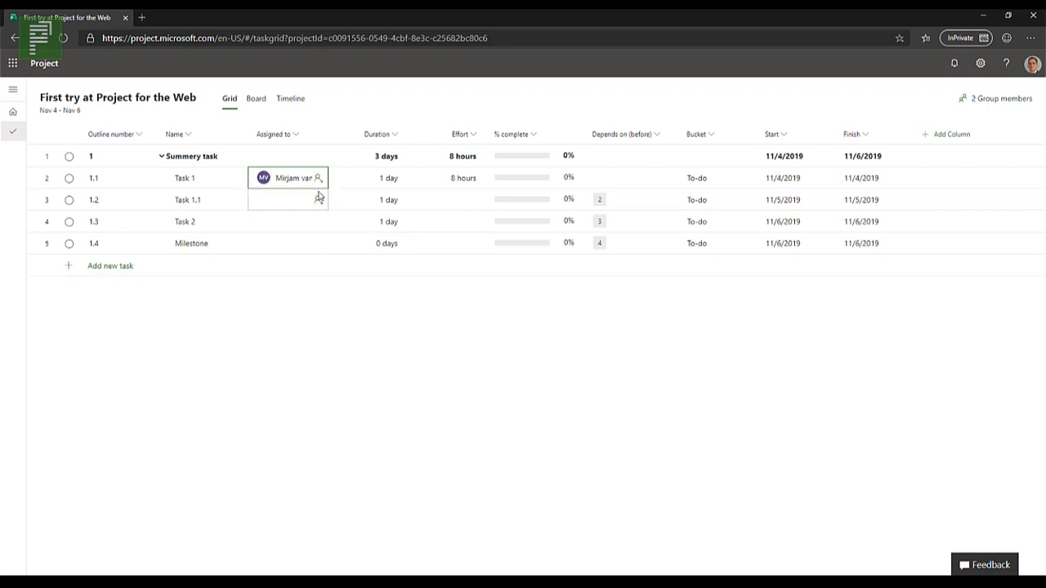
Step: Set the duration of Task 1 to 1 week and of Task 1.1 to 1 month
click(395, 184)
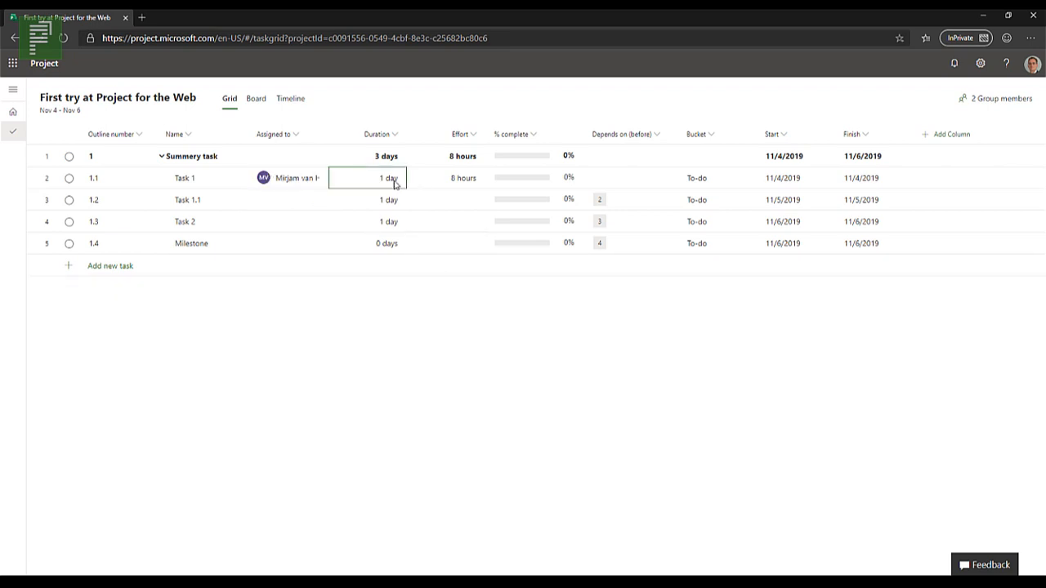
text(1w)
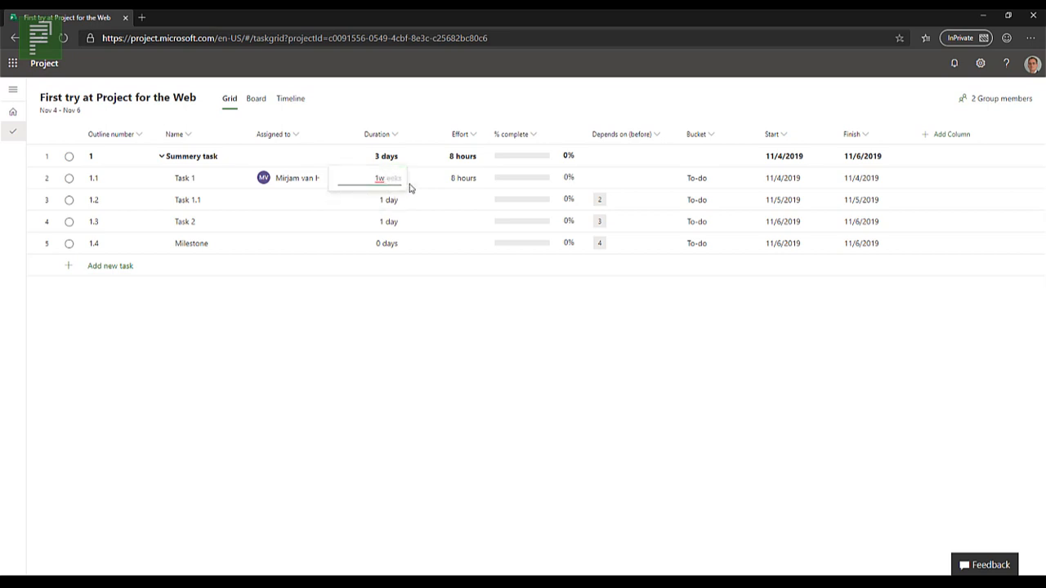
click(403, 207)
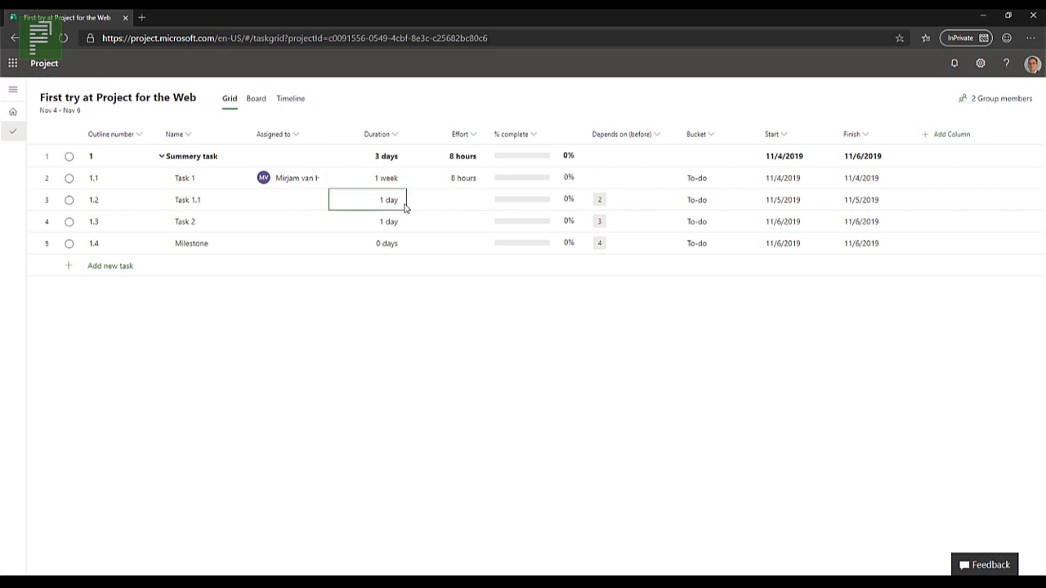
click(393, 199)
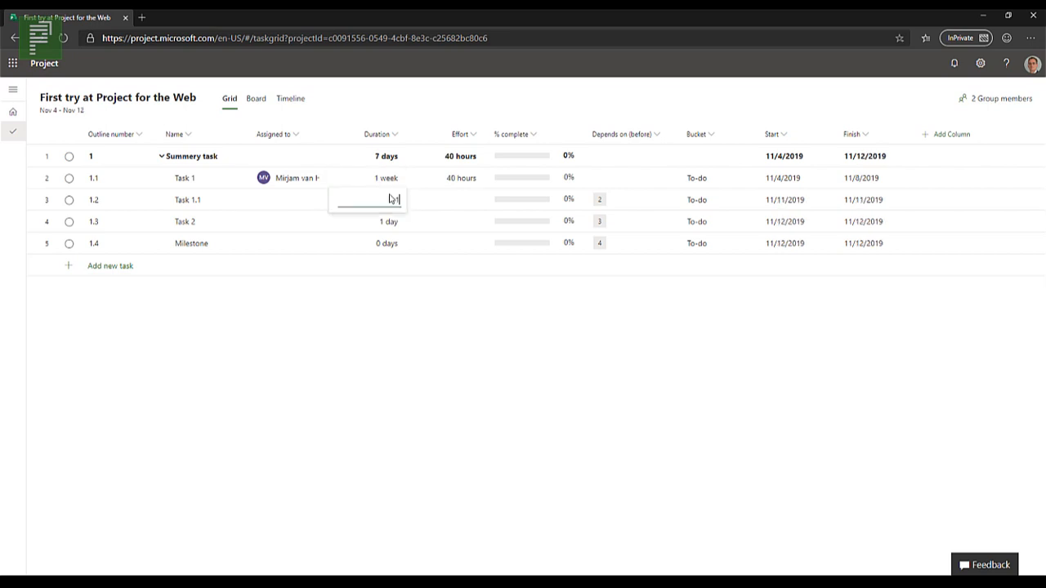
text(1mo)
key(Return)
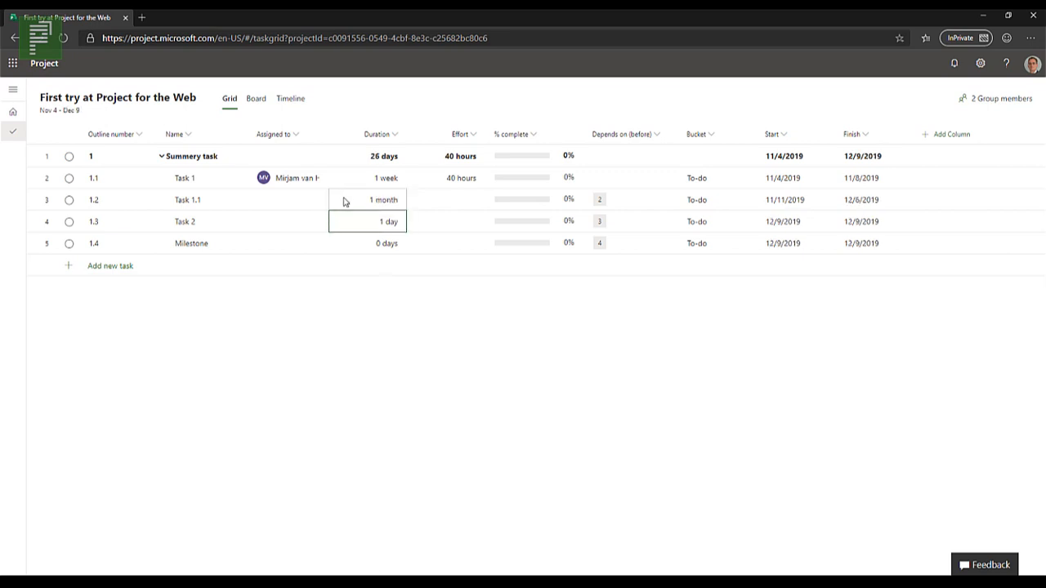
Step: Assign Task 1.1 to the signed-in user from the team resources
click(293, 204)
click(318, 203)
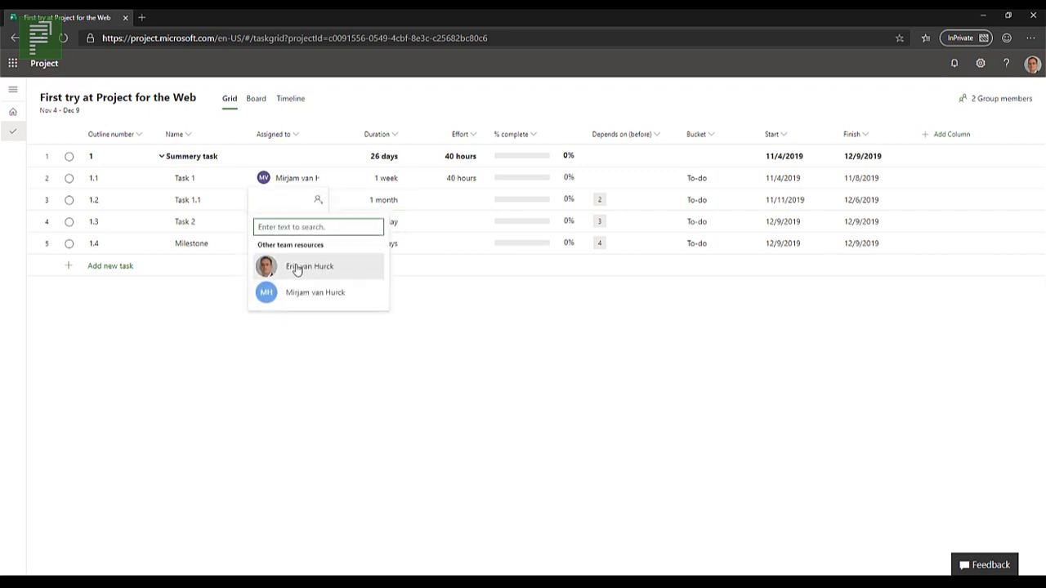
click(301, 268)
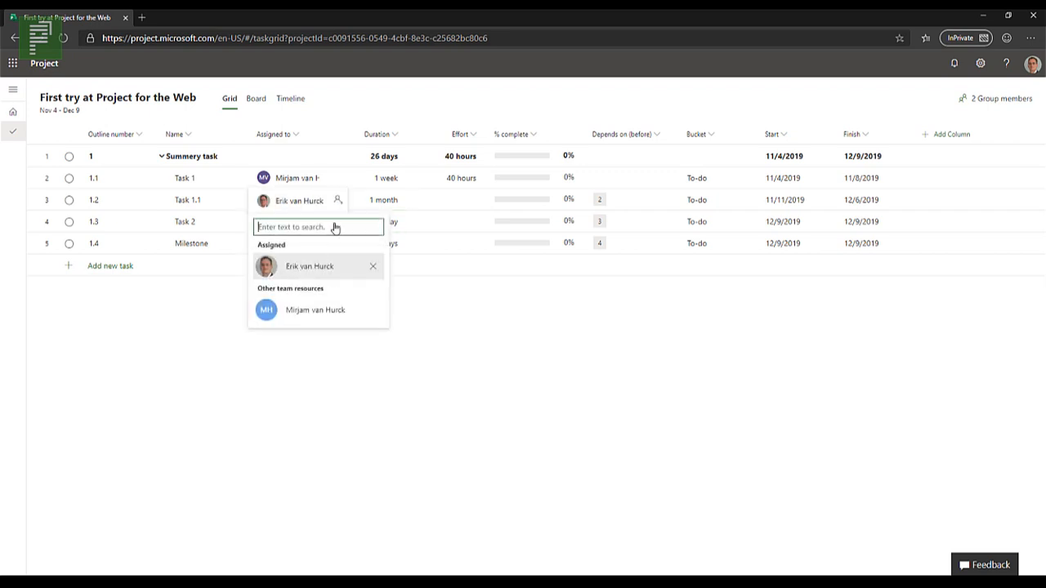
click(431, 221)
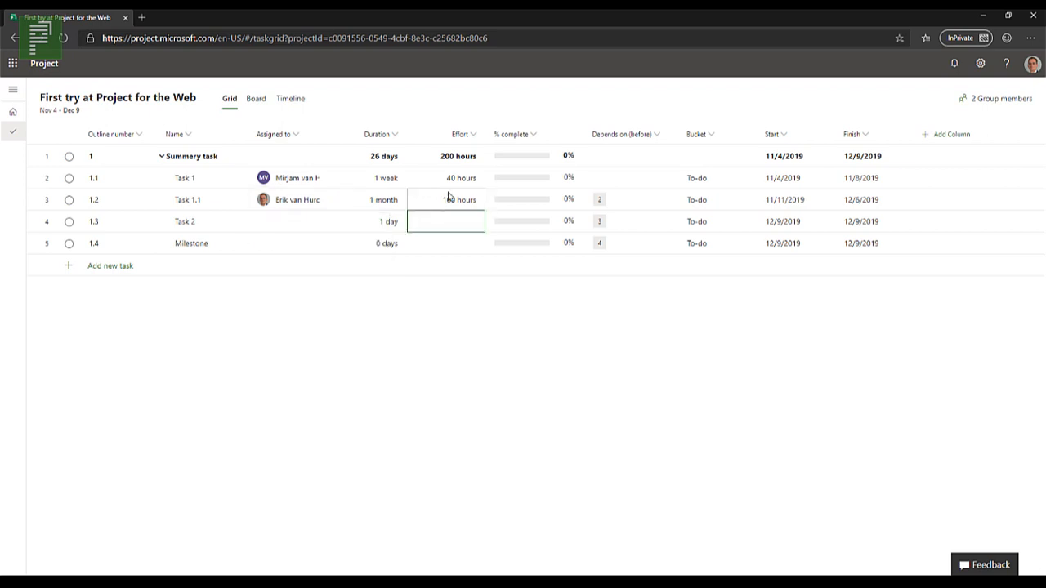
Step: Set the % complete of Task 1 to 25
click(570, 180)
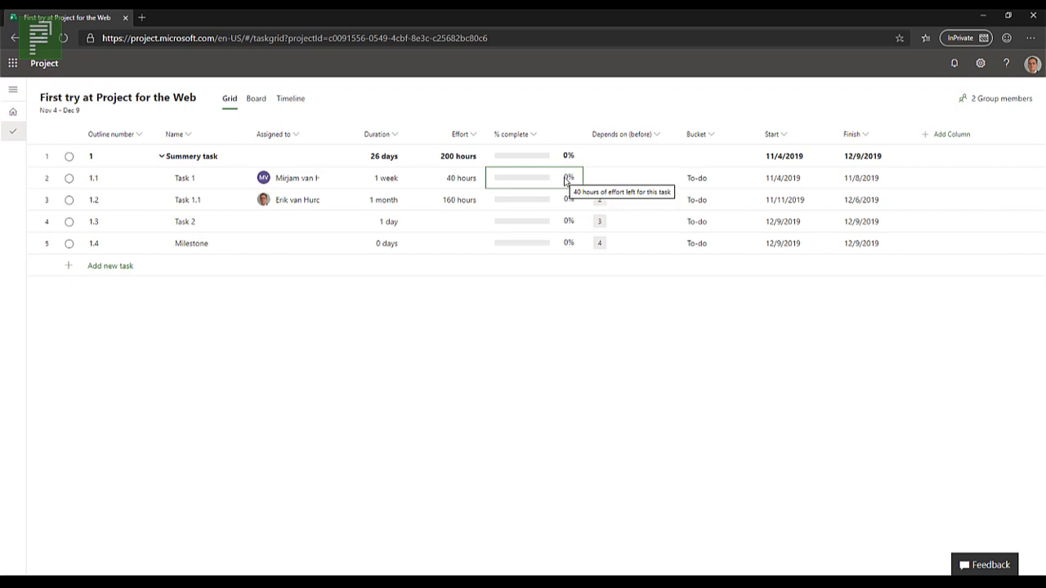
text(25)
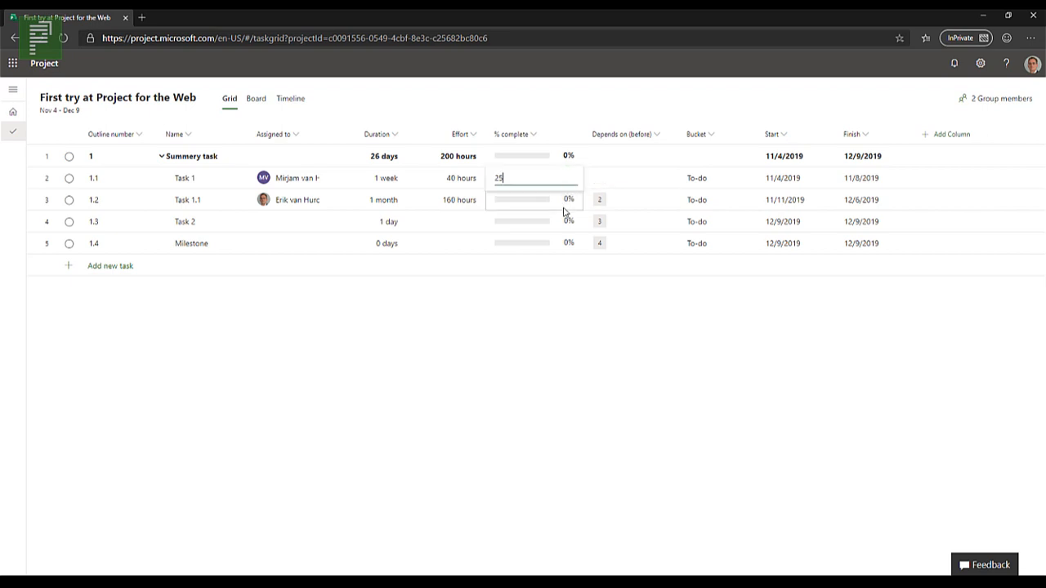
click(563, 209)
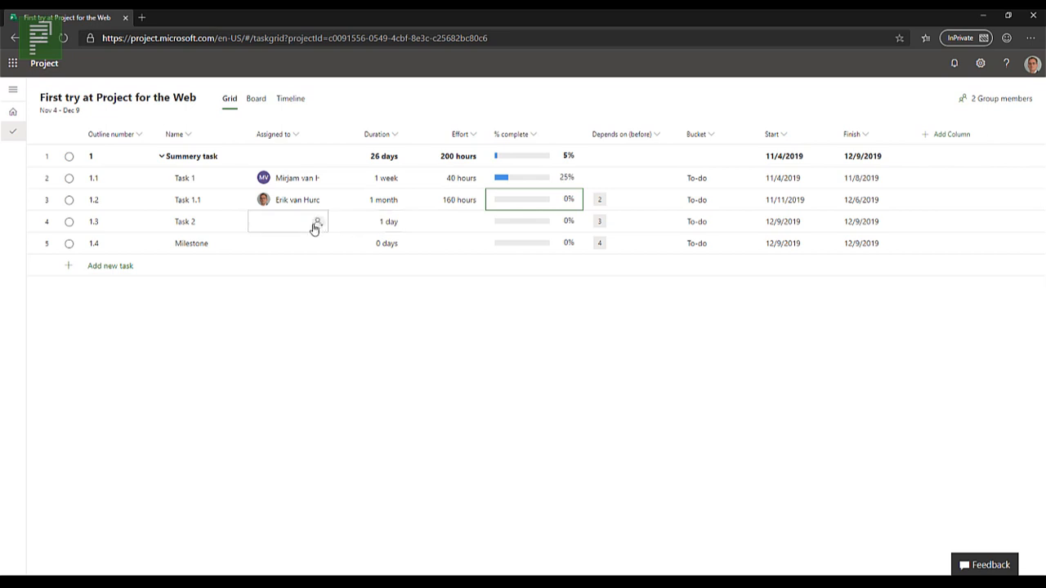
Step: Set Task 2's duration to 2 weeks and assign it to the same colleague as Task 1
click(363, 230)
text(2w)
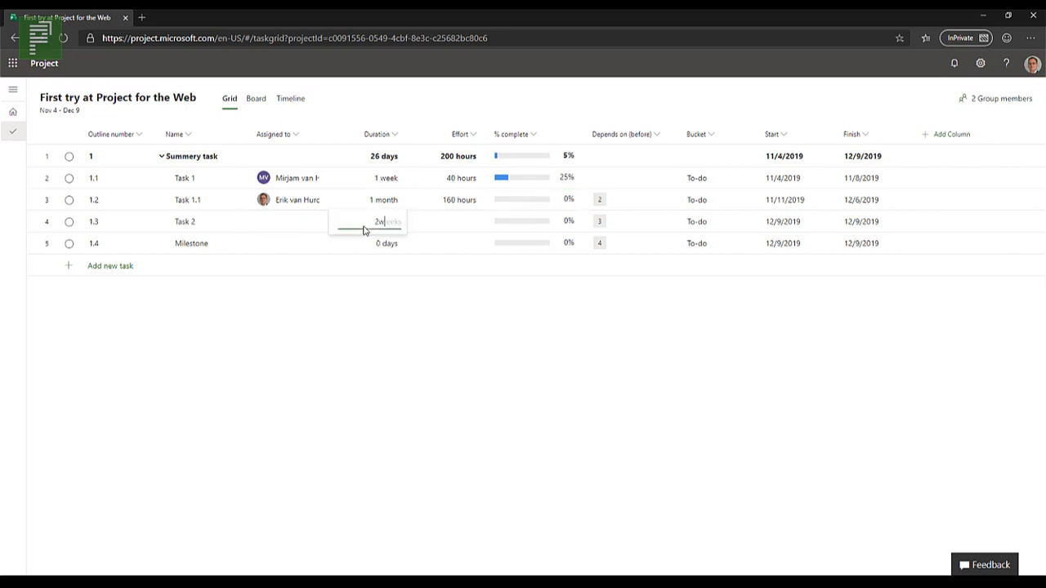
key(Return)
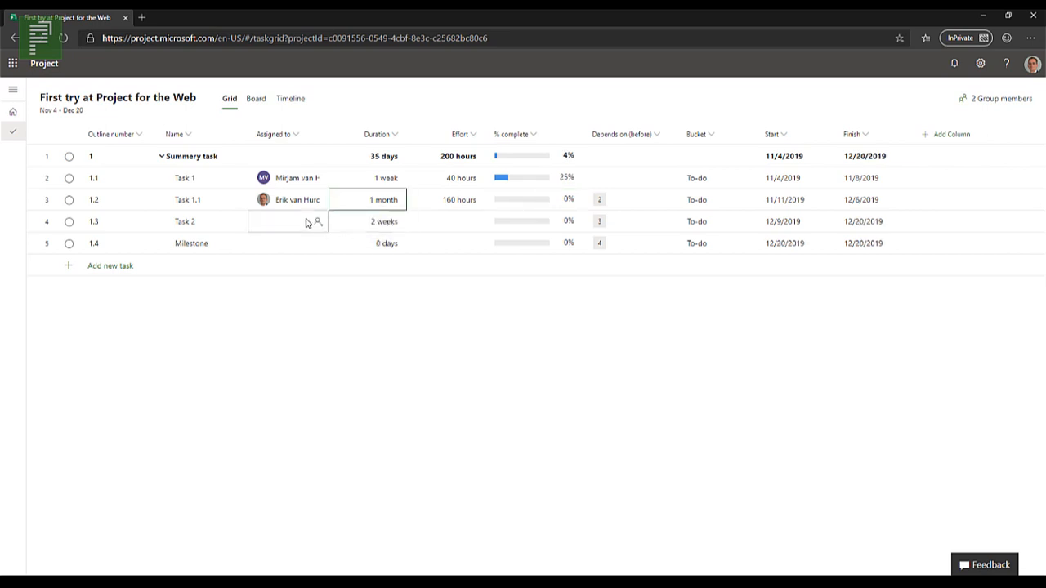
click(319, 225)
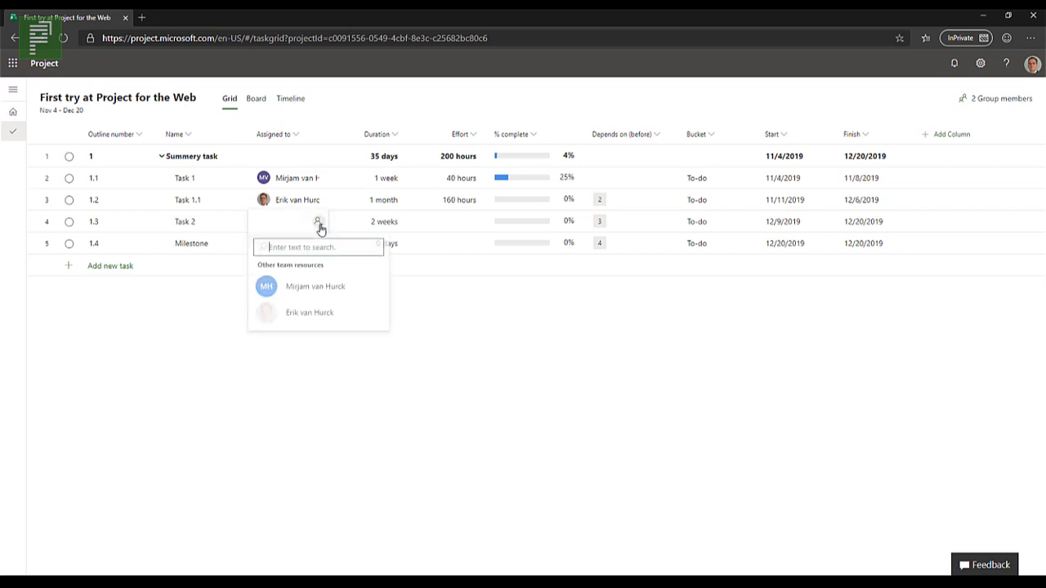
click(311, 290)
Step: Try an effort of 60 hours on Task 2 and set its duration back to 2 weeks
click(435, 229)
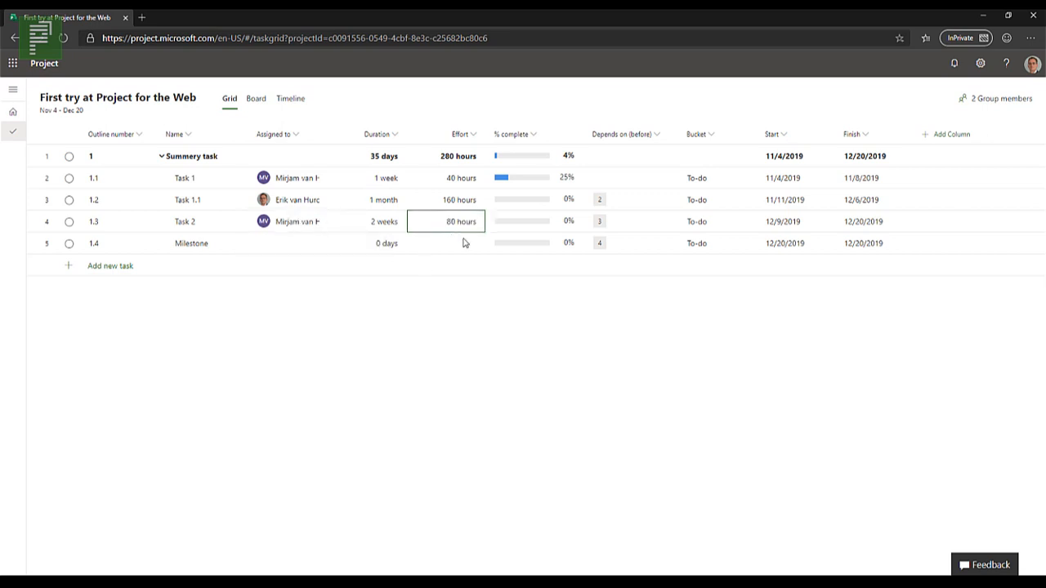
text(60)
key(Return)
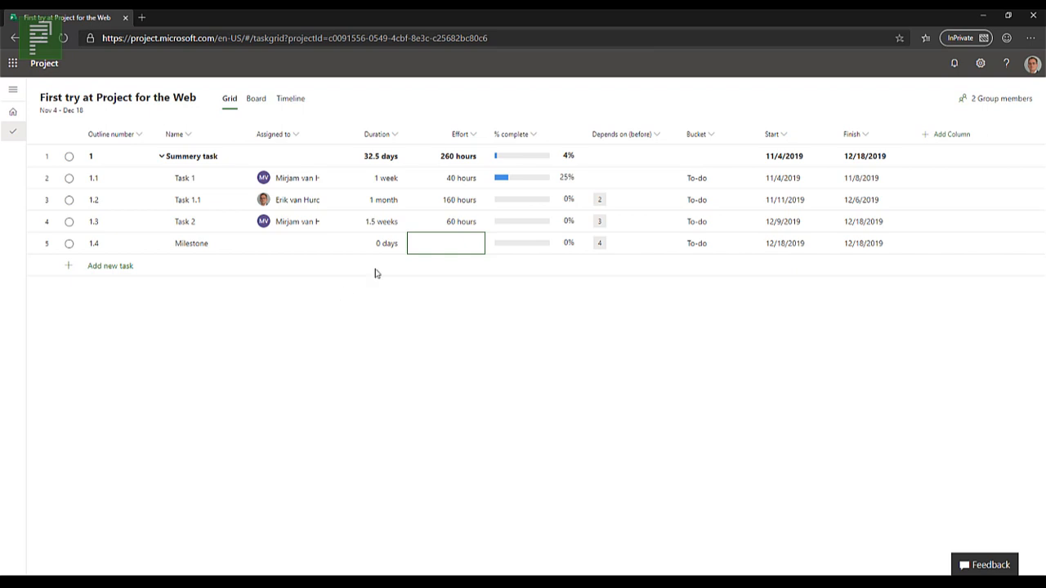
click(402, 224)
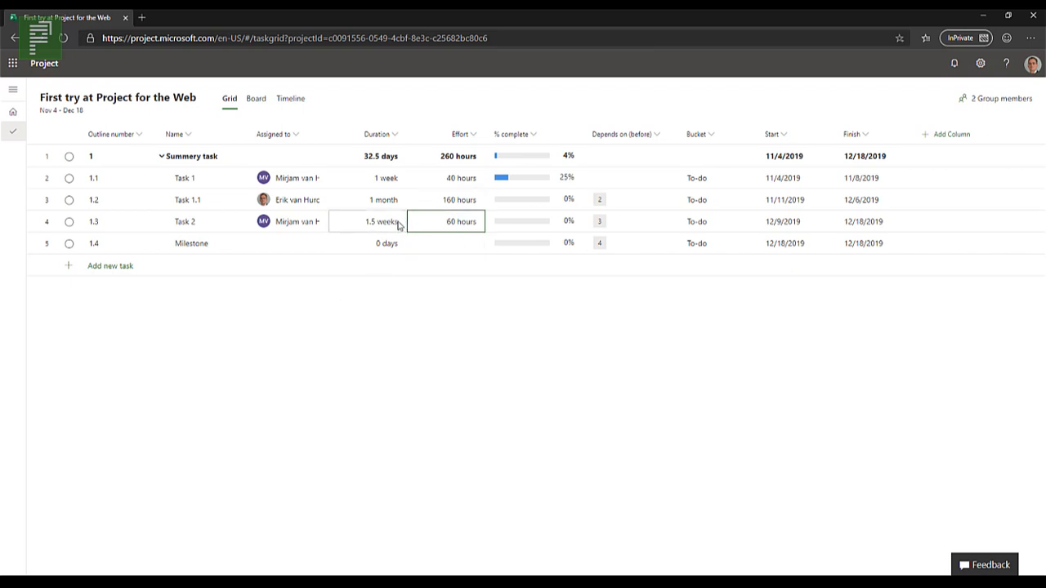
text(2w)
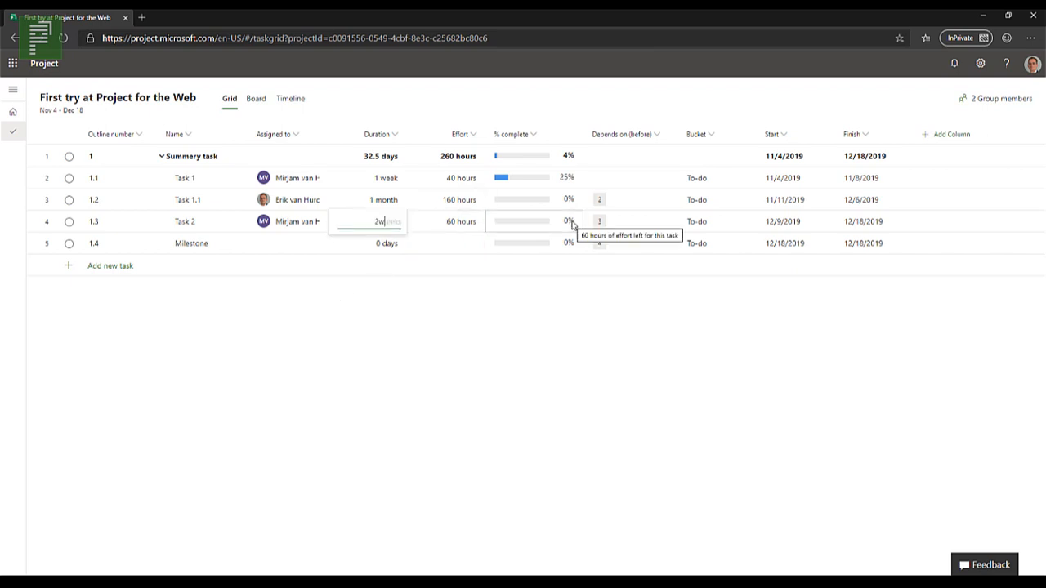
key(Return)
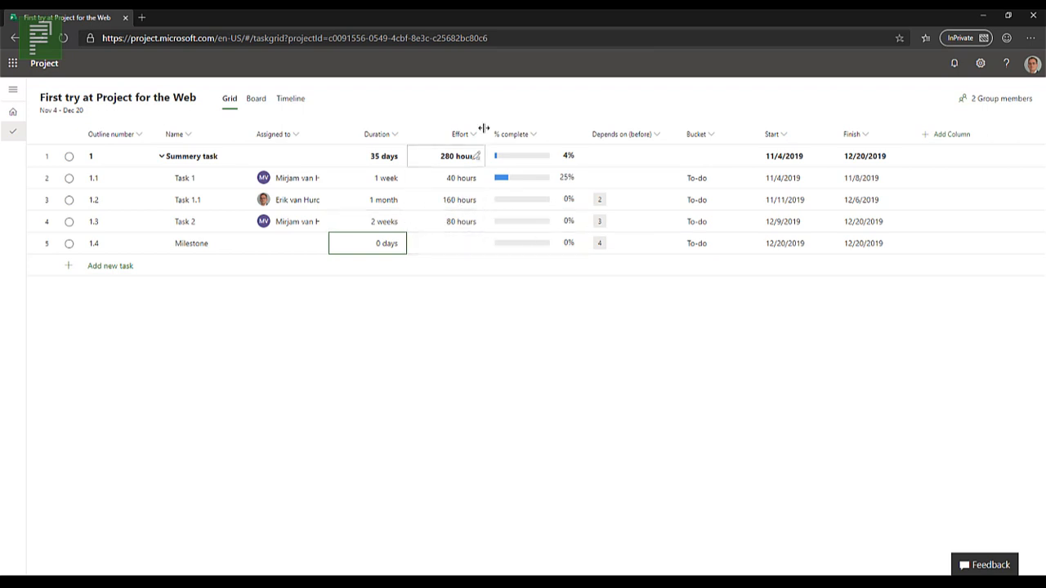
Step: Add the Effort completed and Effort remaining columns and place both between the Effort and % complete columns
click(934, 136)
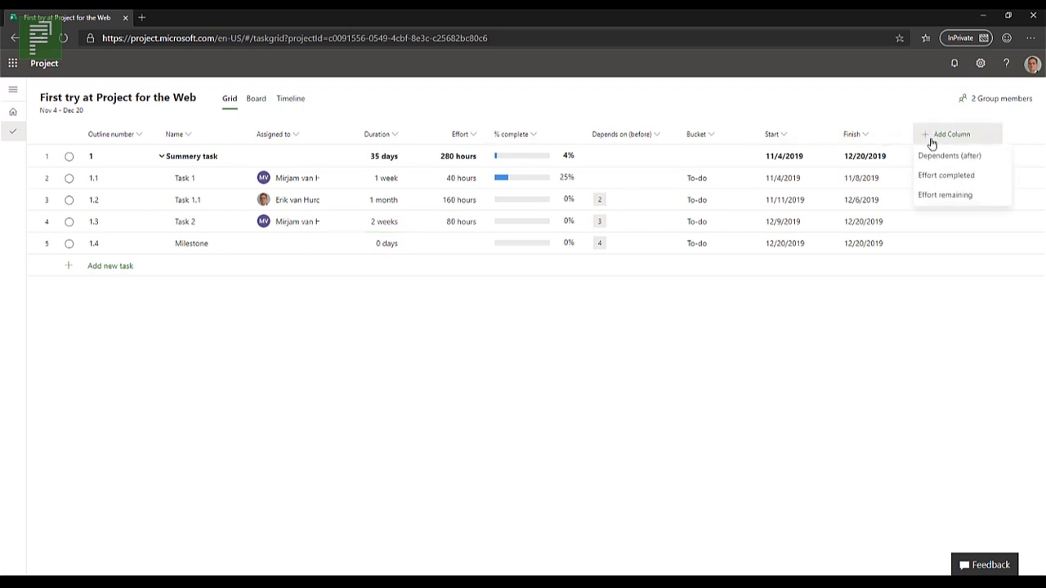
click(969, 174)
click(979, 140)
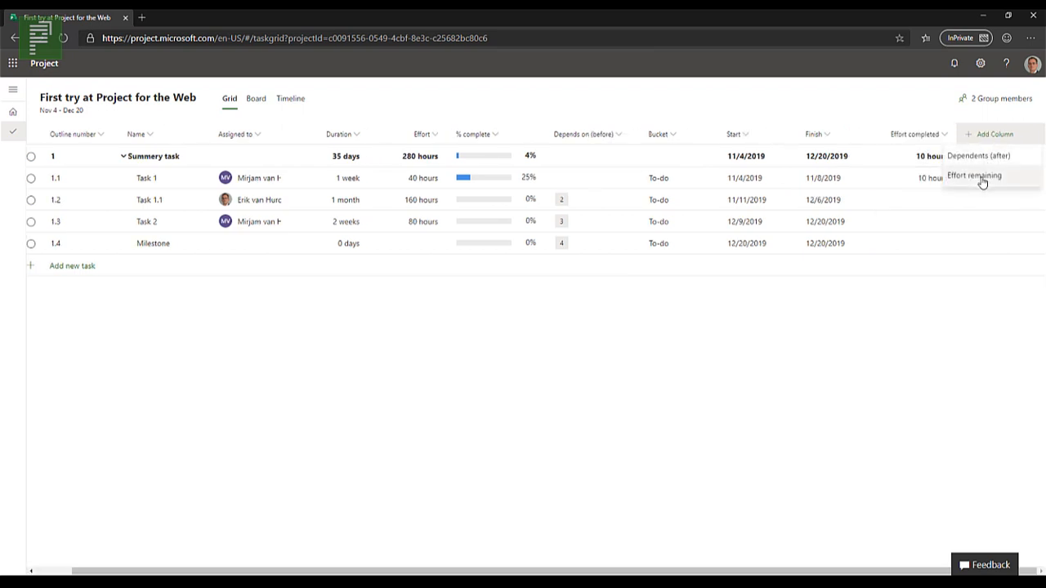
click(985, 174)
drag(854, 140, 409, 138)
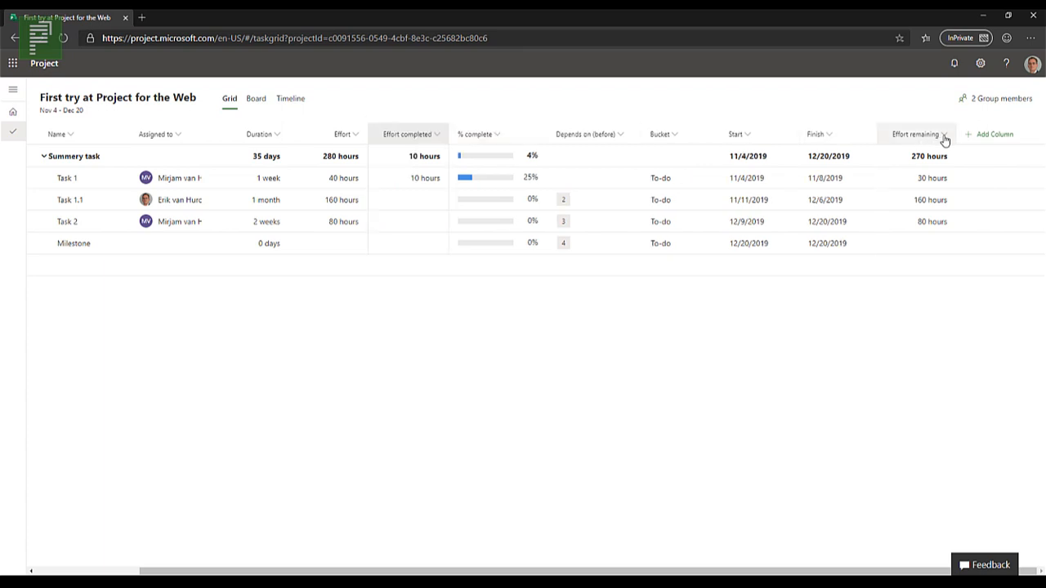
drag(943, 135, 473, 144)
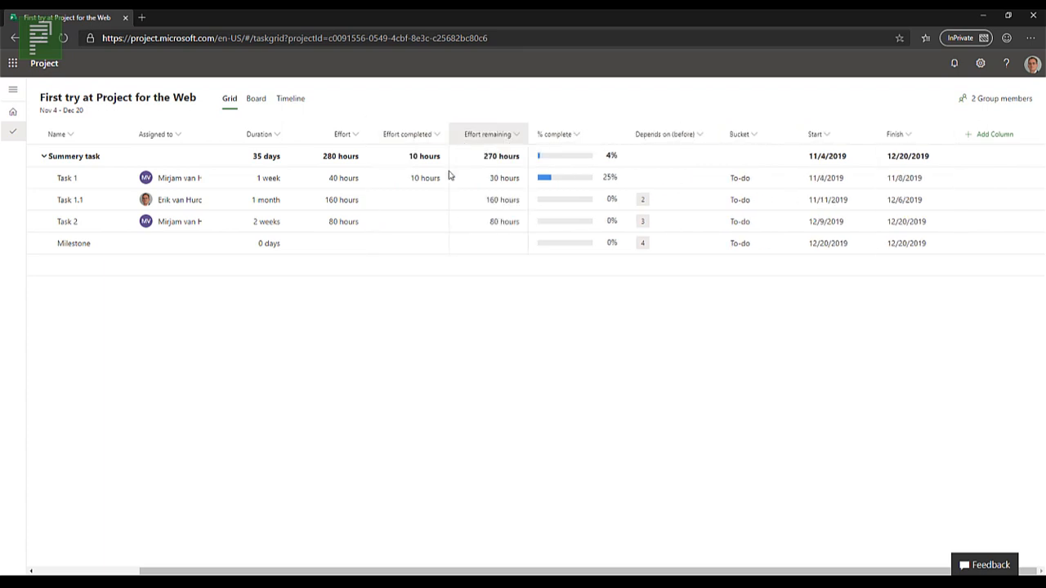
drag(827, 570, 640, 569)
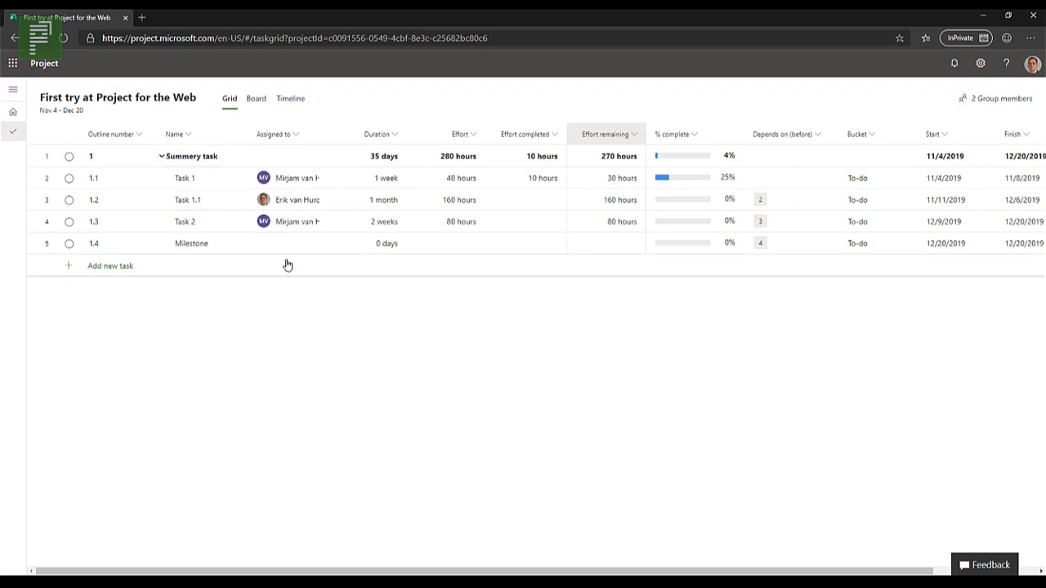
Step: Examine the schedule in the Timeline view, zoomed out so the linked tasks and the milestone all fit
click(290, 99)
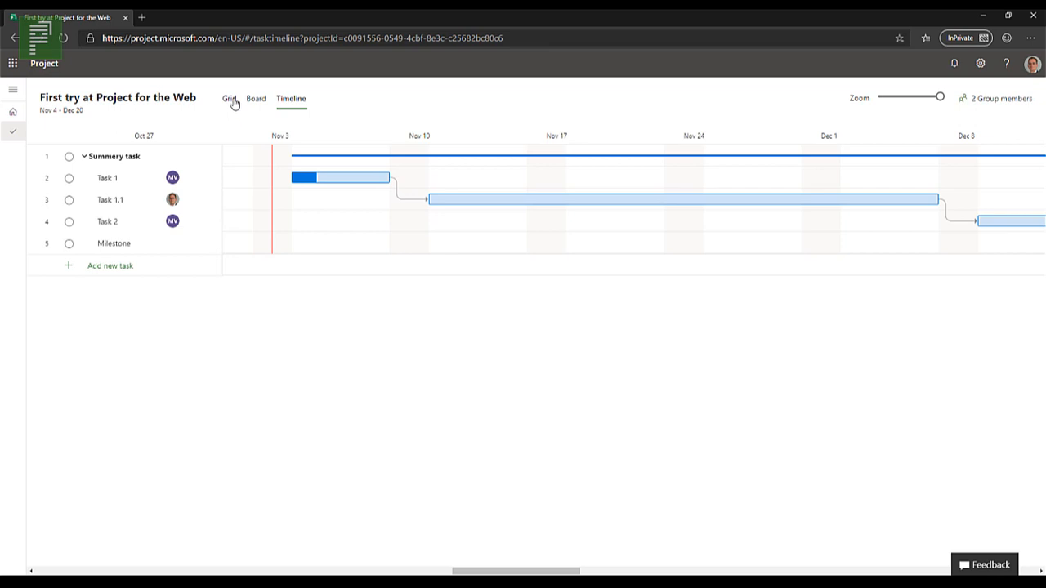
click(230, 99)
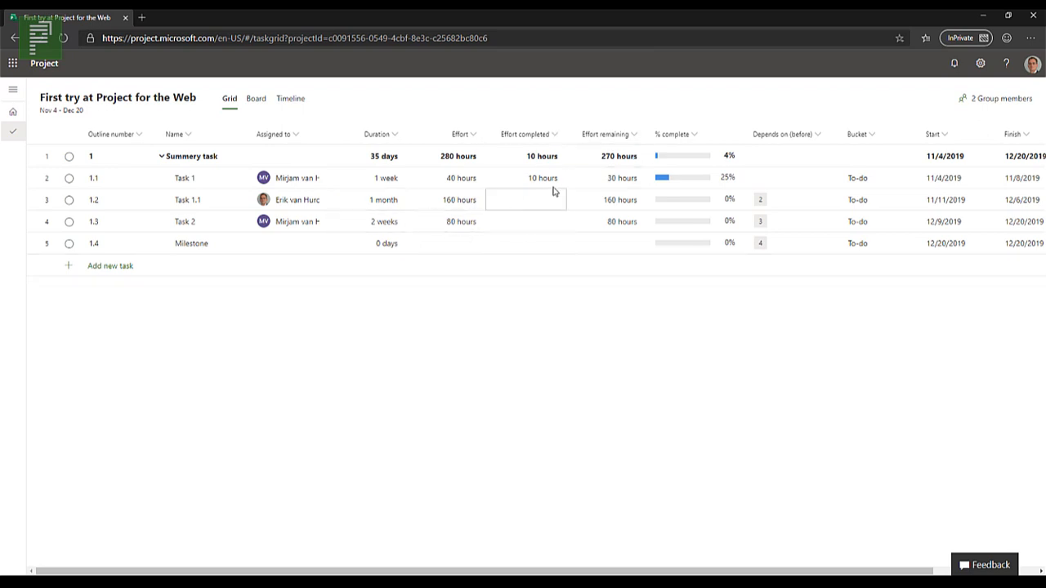
click(291, 98)
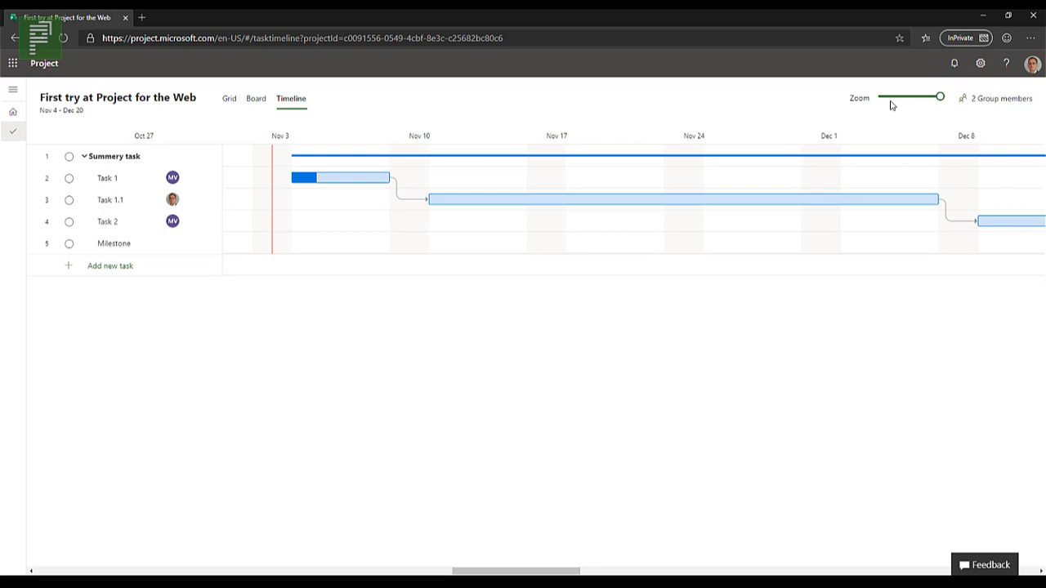
drag(938, 98, 883, 104)
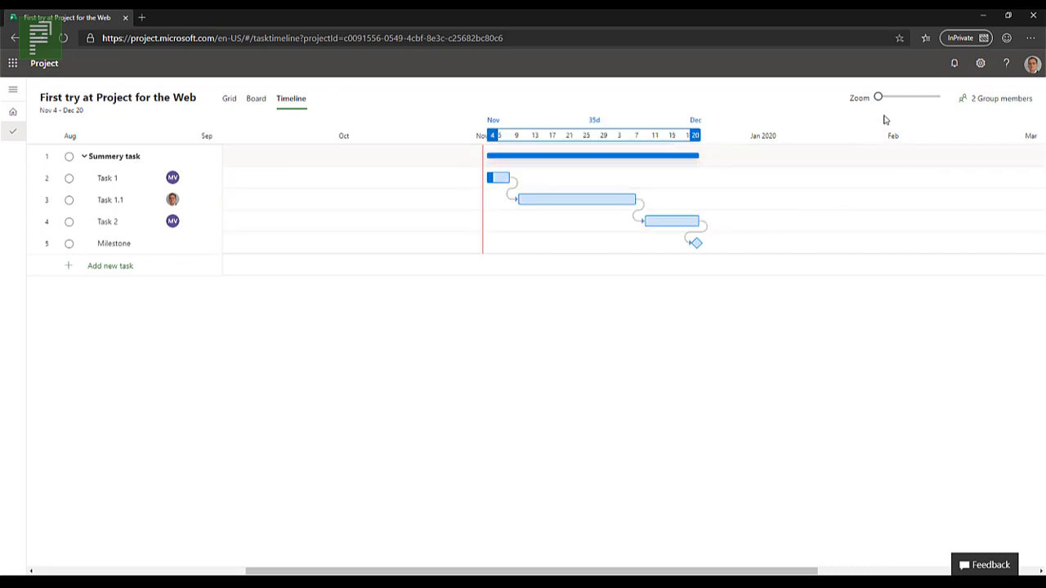
drag(896, 98, 909, 97)
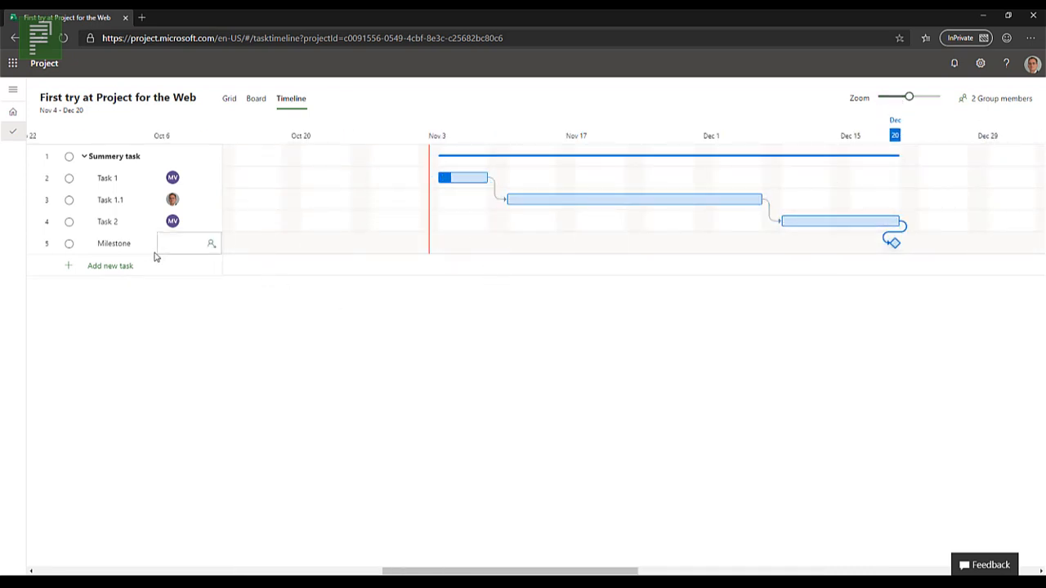
Step: Add a second summary task and a task named "Task" below the milestone in the Timeline view
click(129, 268)
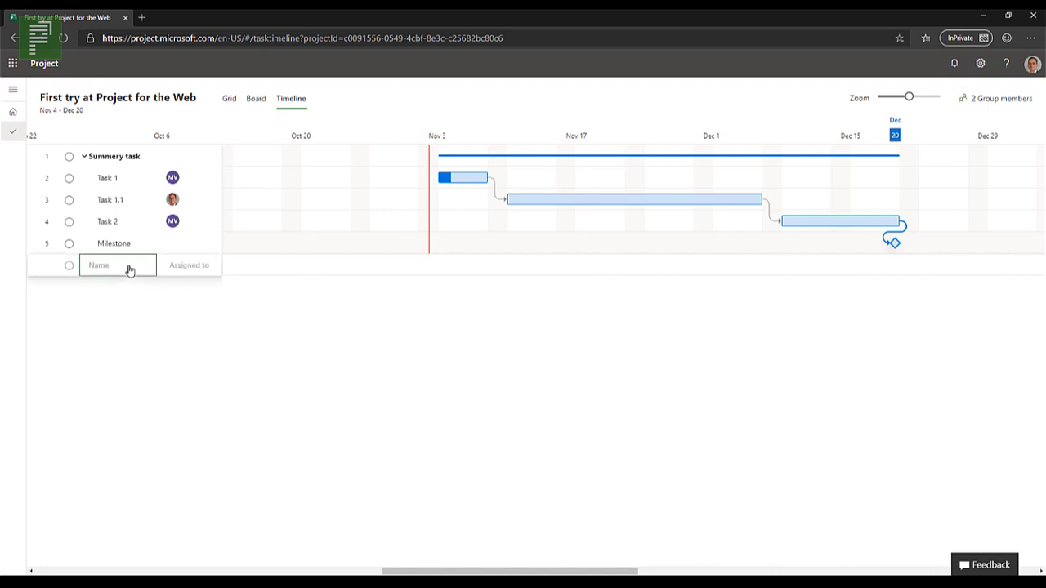
text(Second Sum)
key(Return)
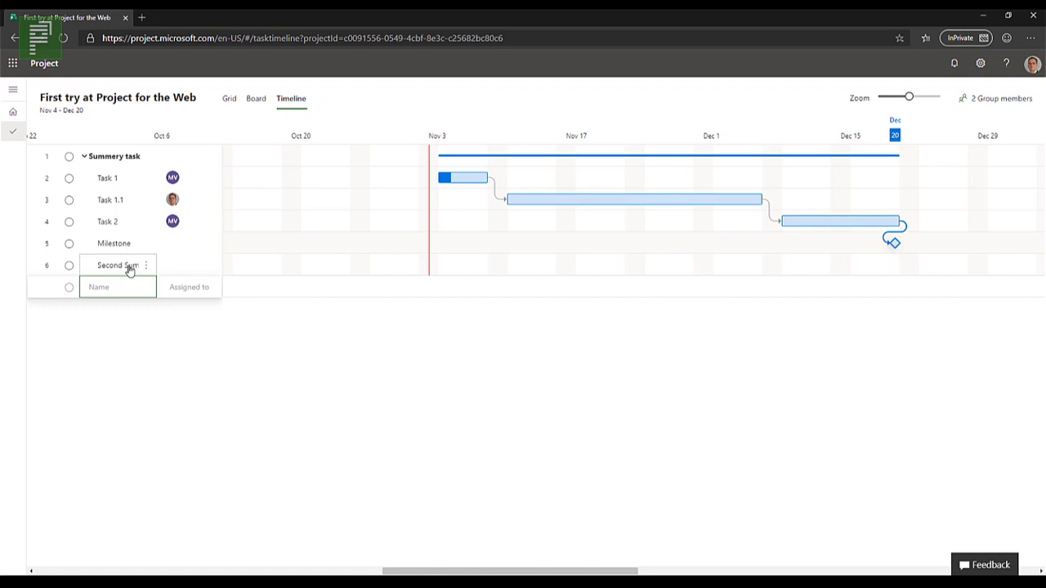
text(Task)
key(Return)
Step: Add the tasks "Task numero dos" and "Milestone 2" at the end of the task list
text(Task)
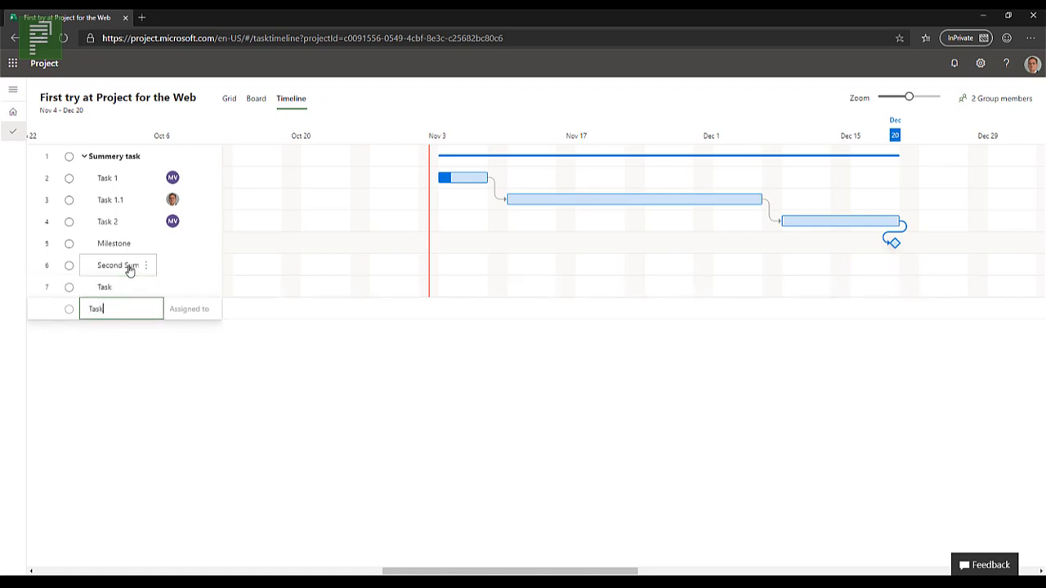
text( numero dos)
key(Return)
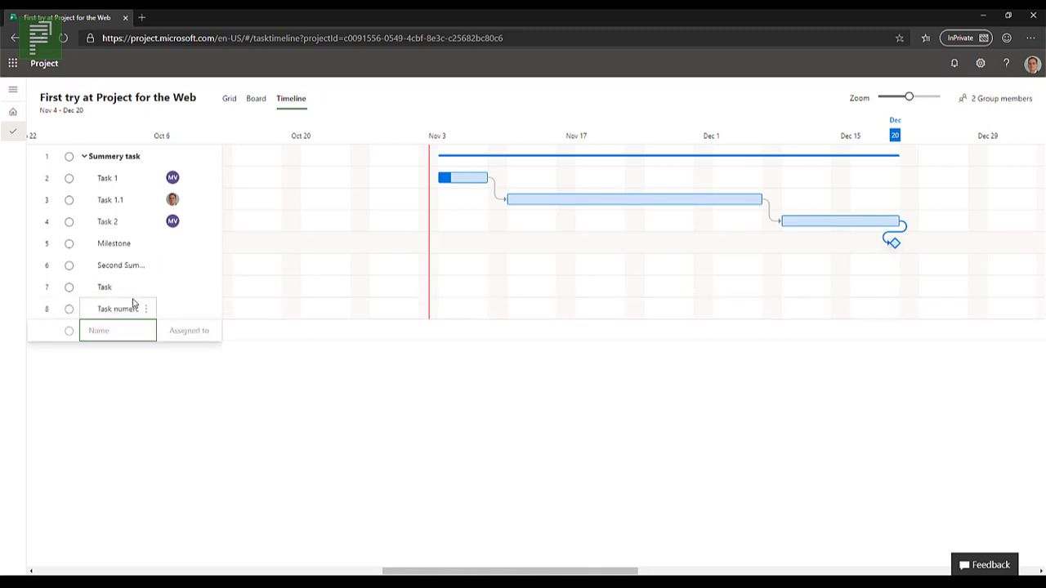
text(Milestone 2)
key(Return)
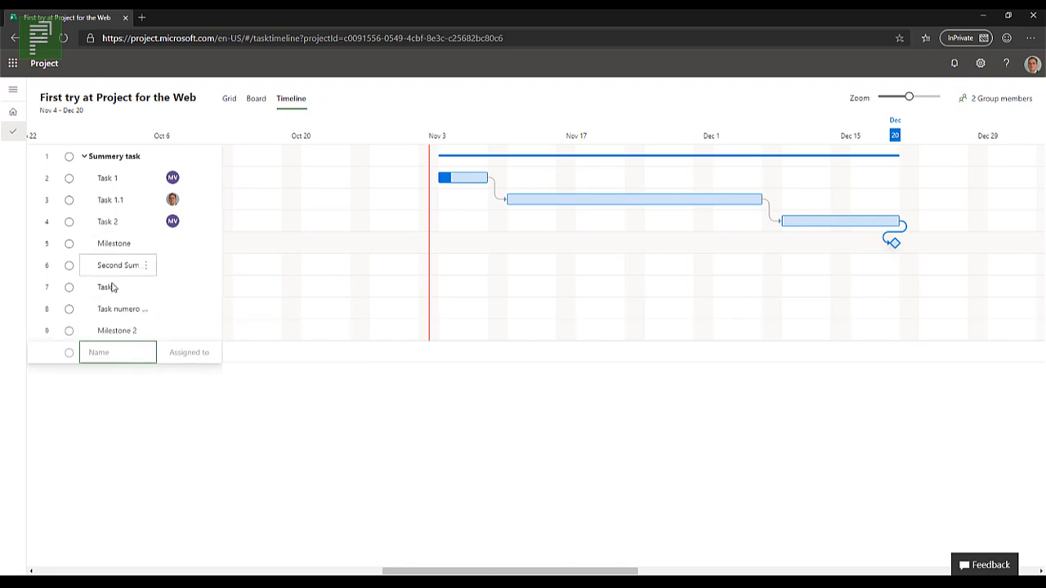
Step: Make "Task", "Task numero dos" and "Milestone 2" subtasks of the second summary task in the Timeline view
drag(119, 296, 114, 328)
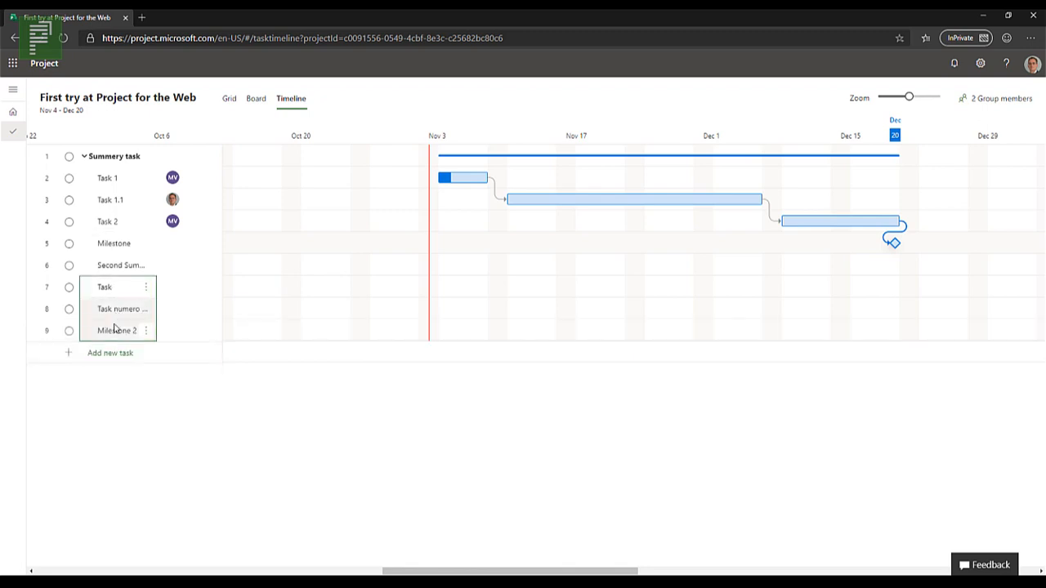
right_click(114, 329)
click(140, 374)
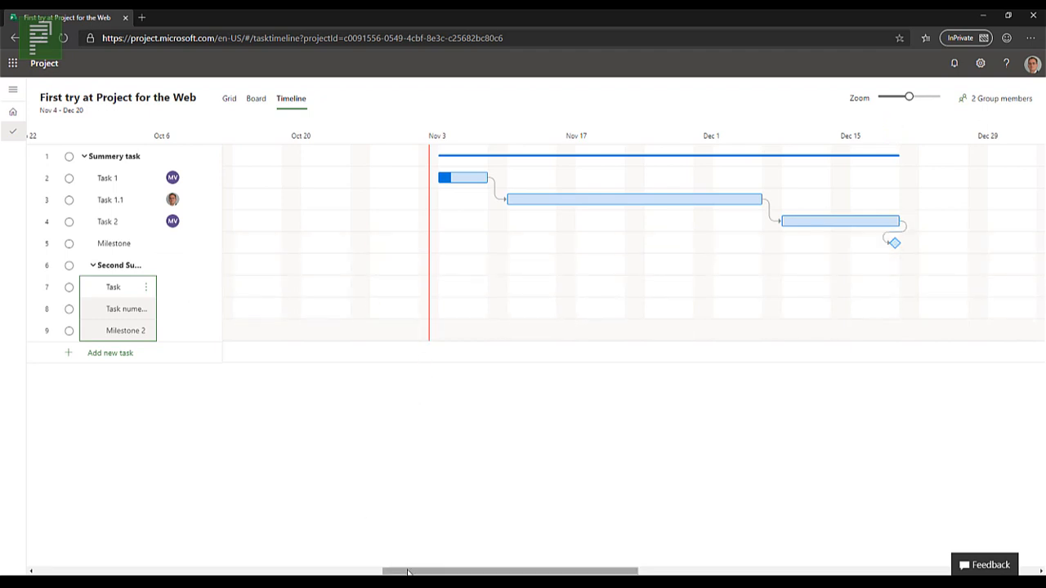
drag(399, 571, 458, 546)
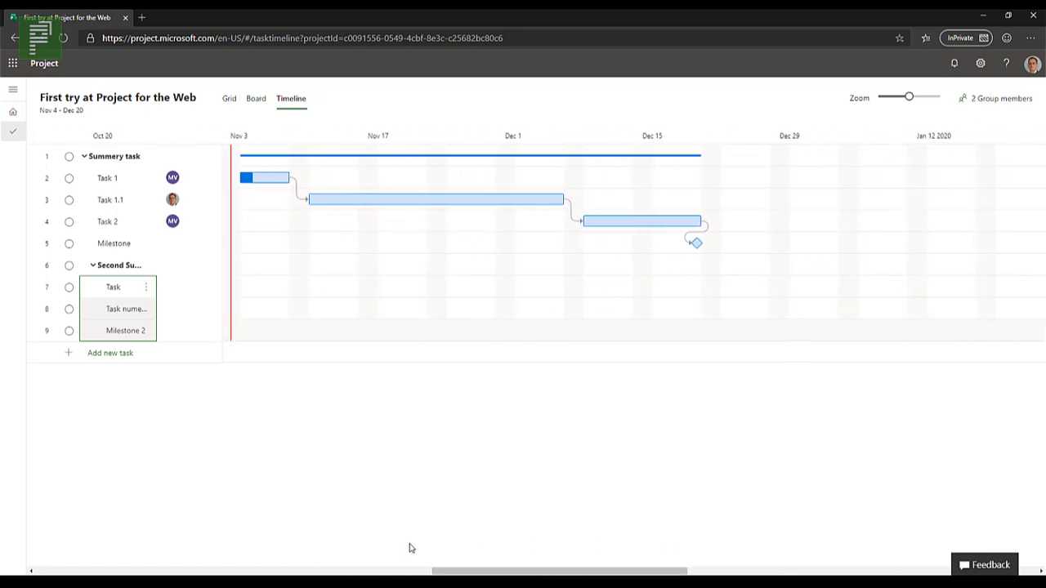
Step: In the Grid view, set the durations of Task to 2 weeks, Task numero dos to 1 week and Milestone 2 to 0 days
click(231, 98)
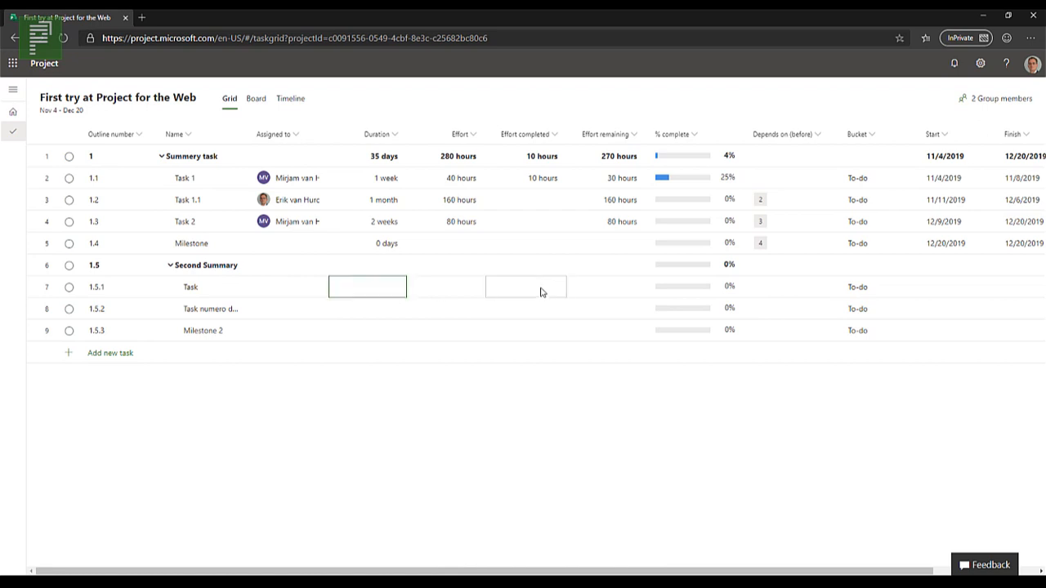
text(2w)
key(Return)
text(1w)
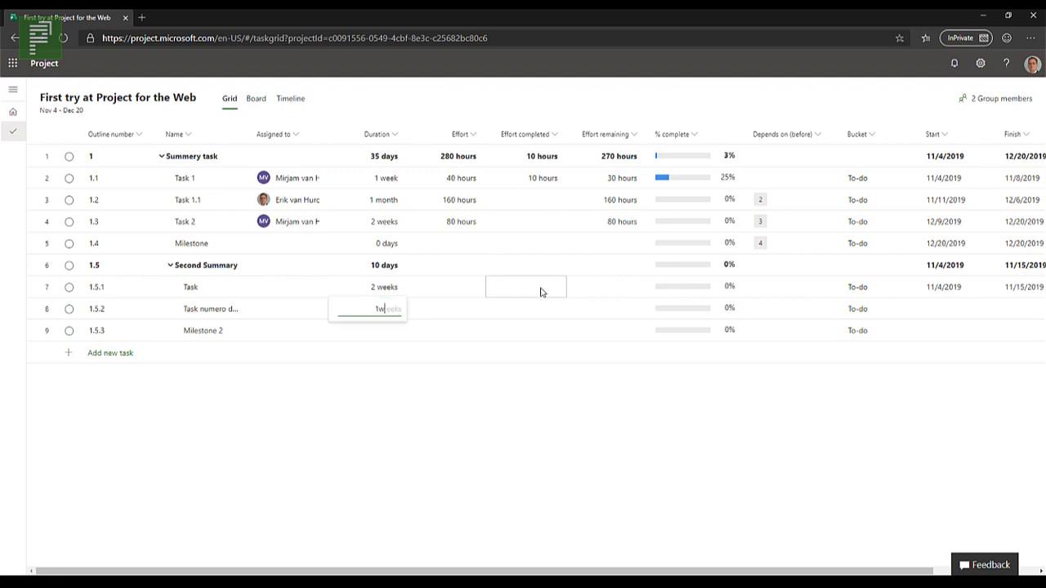
key(Return)
text(0d)
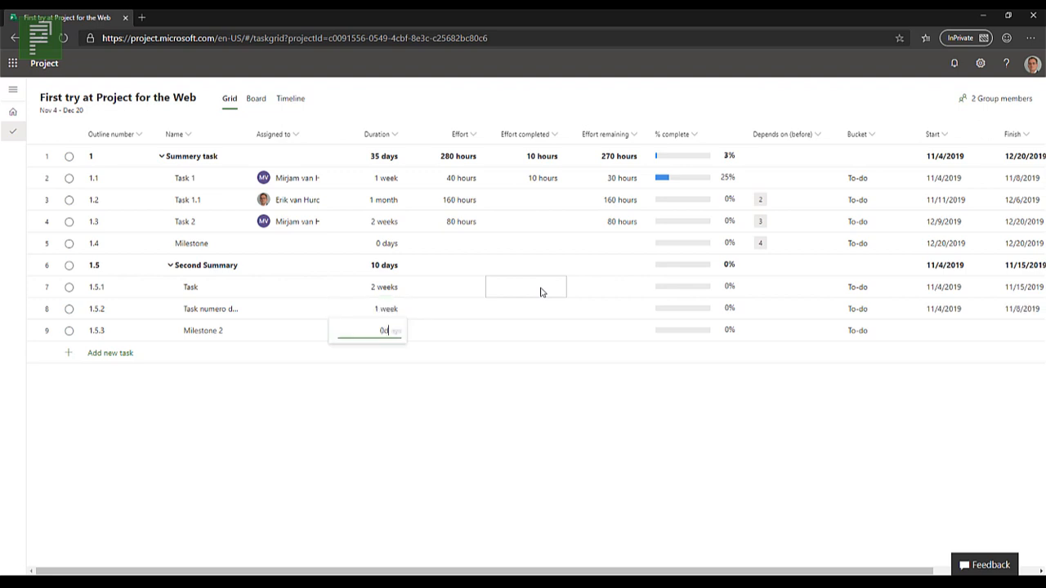
key(Return)
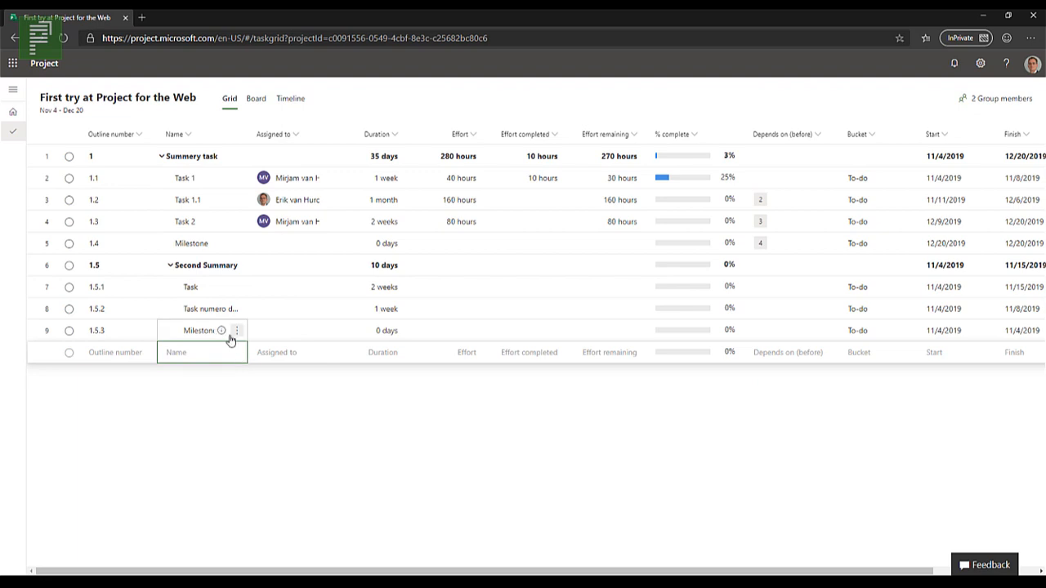
Step: Add a run of filler tasks with number names such as 1, 2, 3 and 4 below Milestone 2
text(1)
key(Return)
text(2)
key(Return)
text(2)
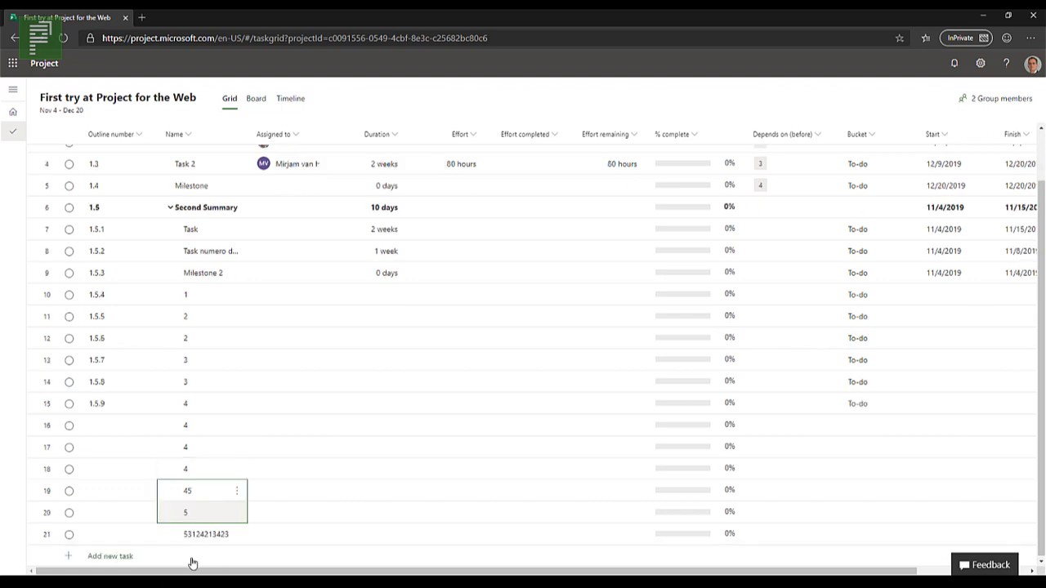
Step: Add several more filler tasks named 3 at the end of the list and look through the full task list
click(96, 558)
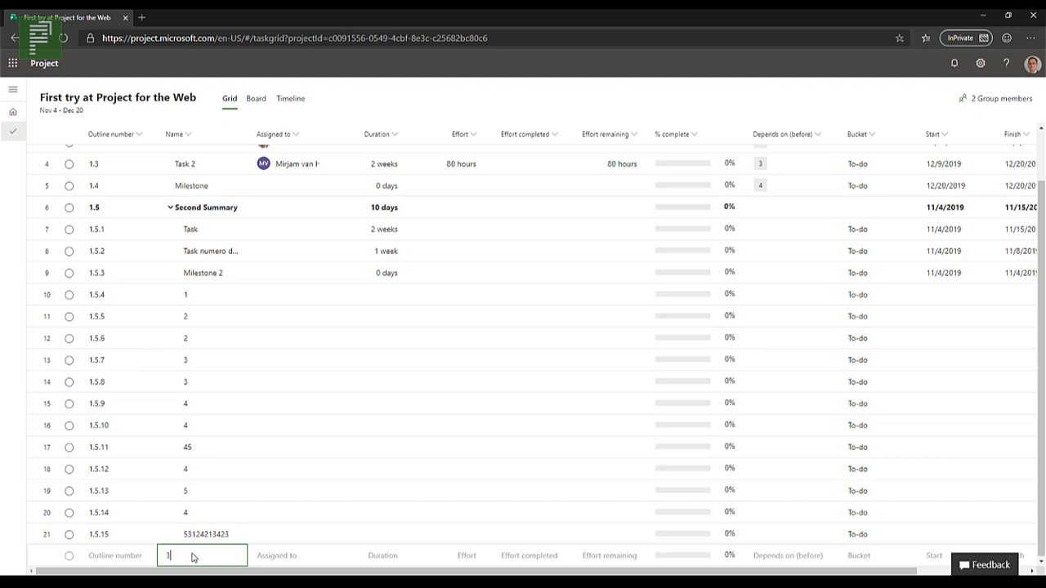
key(Return)
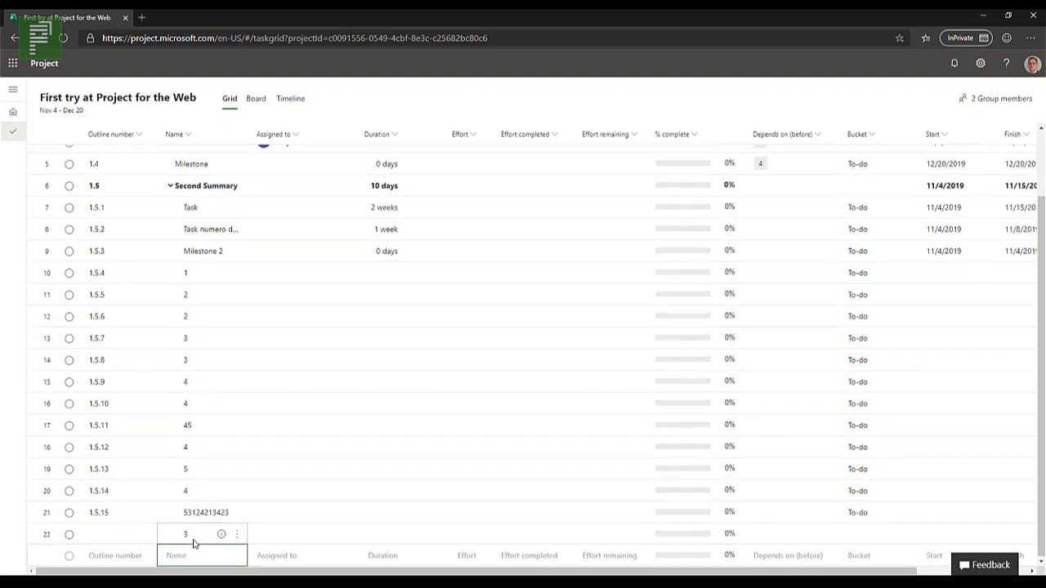
text(3)
key(Return)
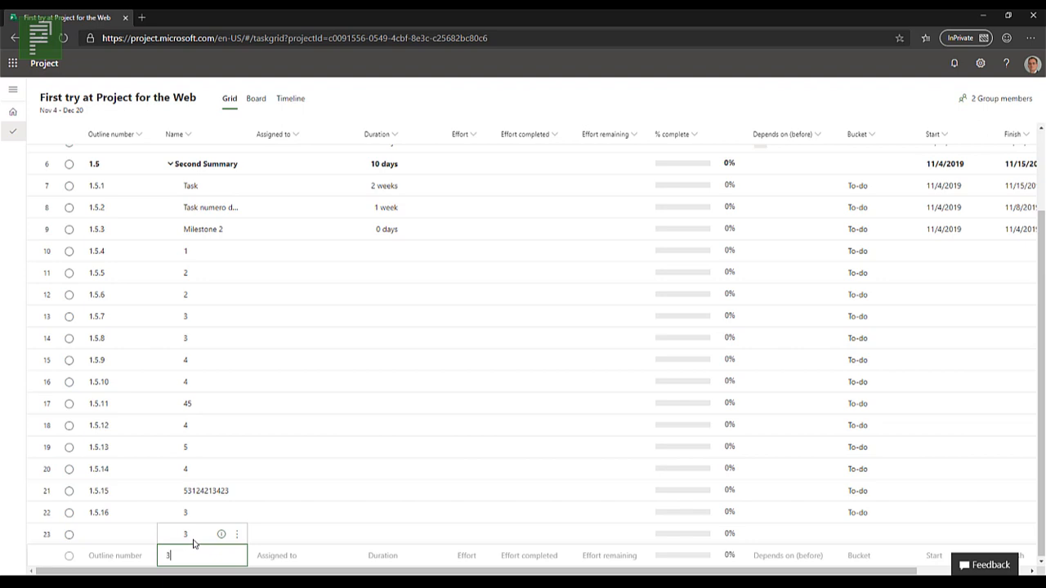
key(Return)
key(Return)
key(Return)
key(Return)
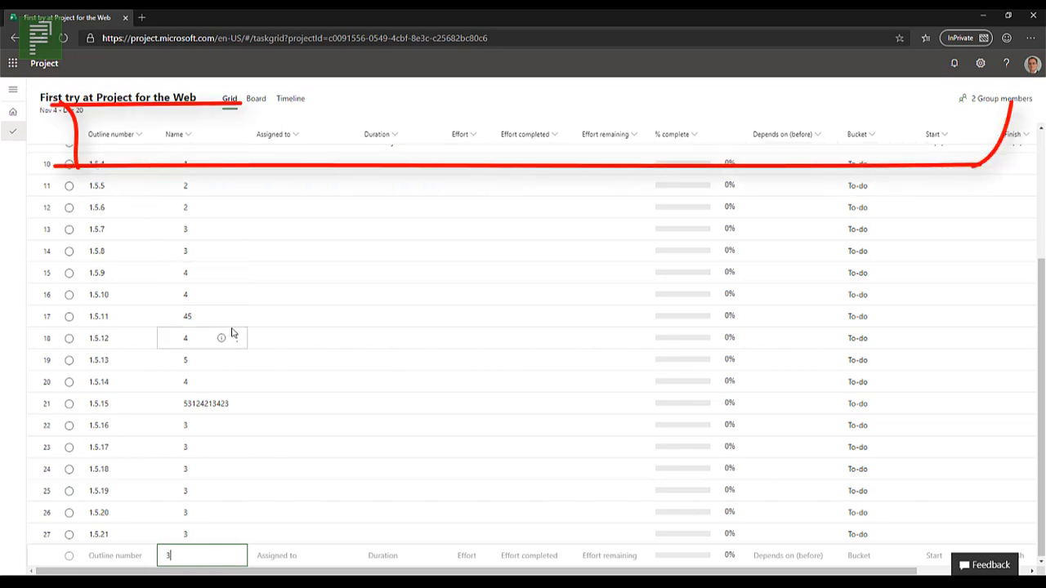
scroll(233, 332, up, 3)
scroll(232, 330, up, 5)
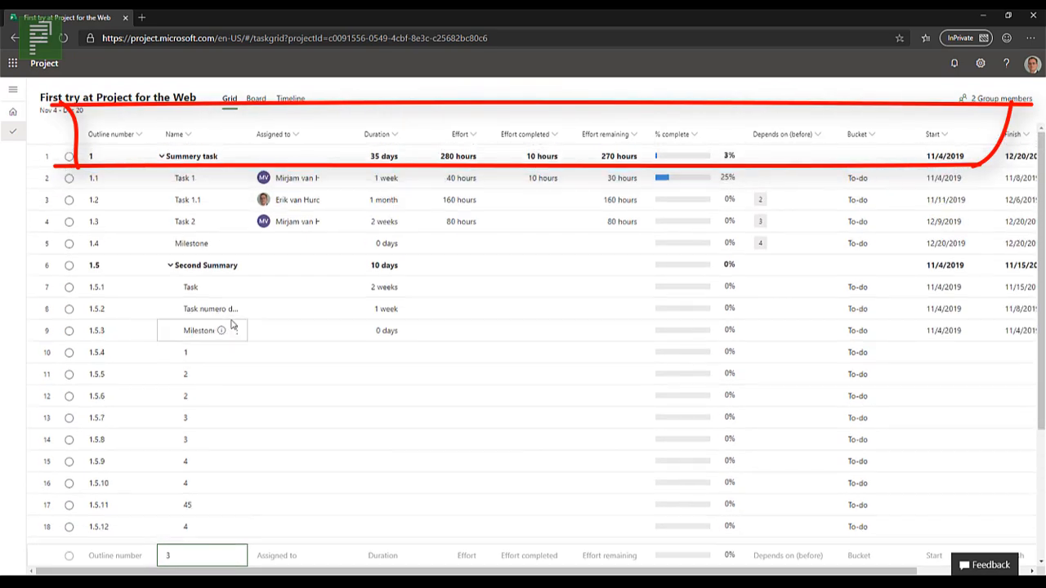
scroll(323, 208, down, 5)
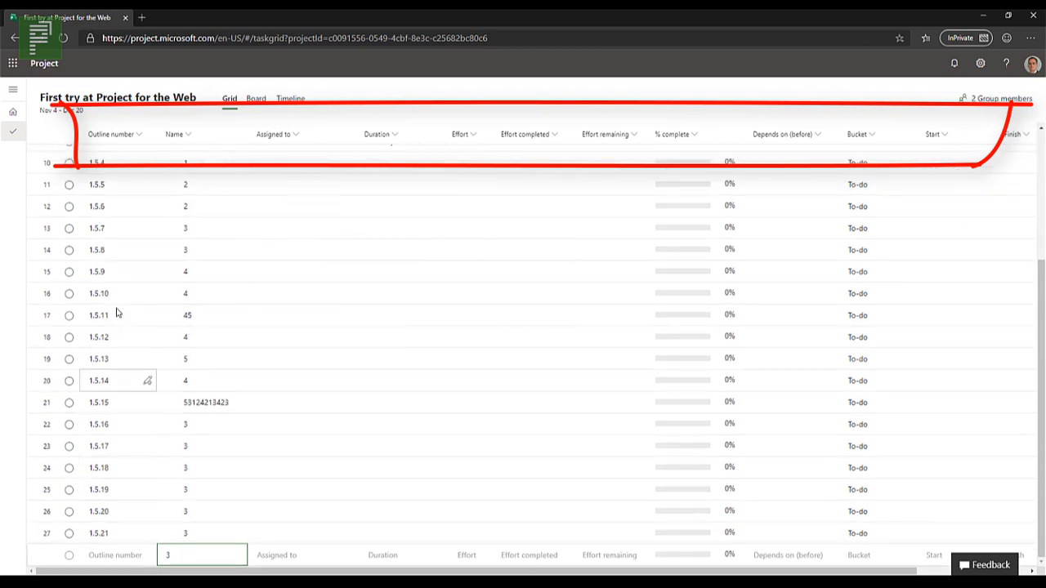
scroll(119, 311, up, 5)
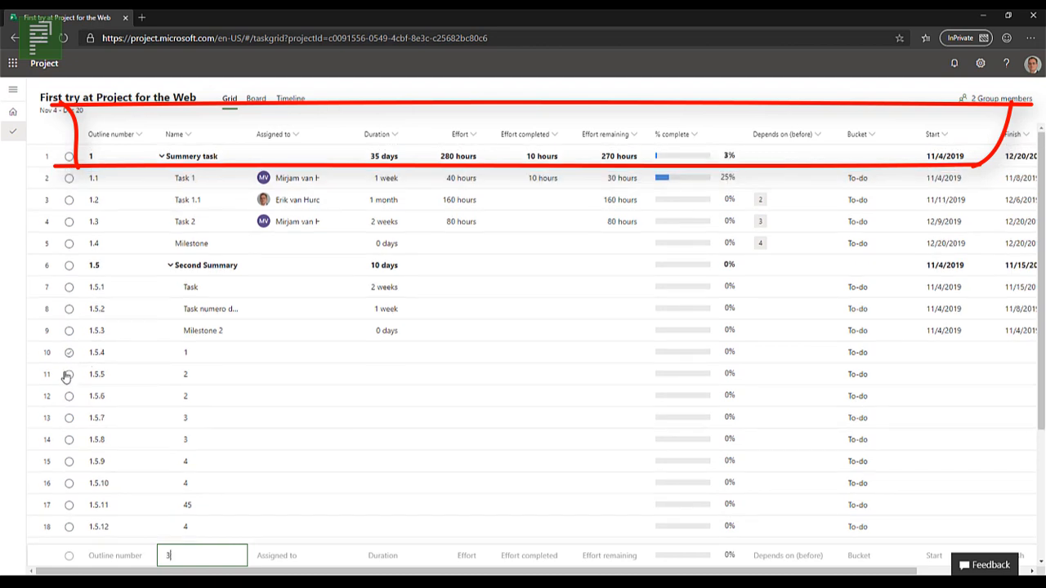
key(Return)
scroll(69, 361, up, 5)
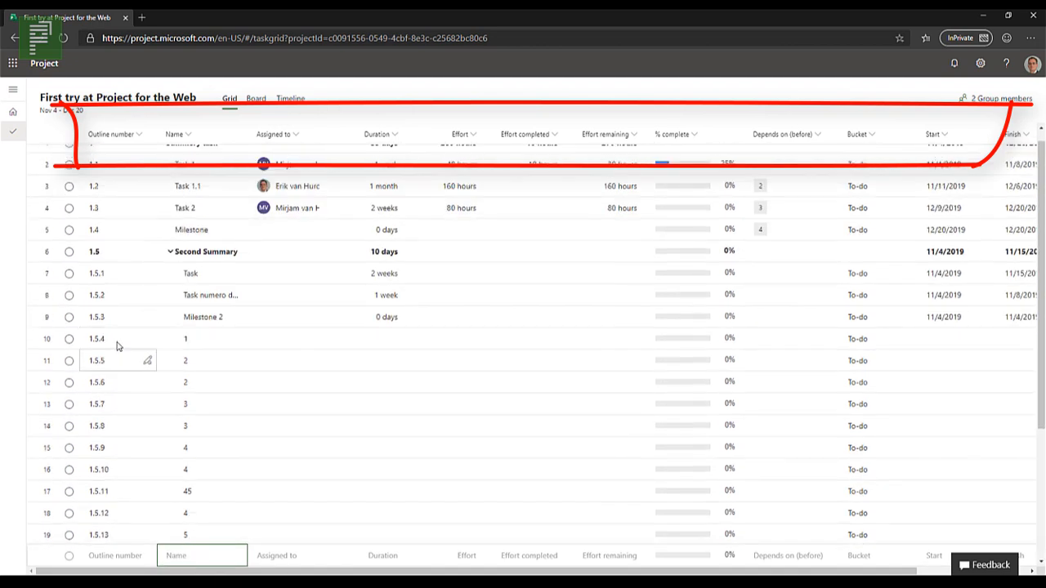
Step: Mark the filler task named 1 under Second Summary as complete and revert the completion, twice
click(68, 353)
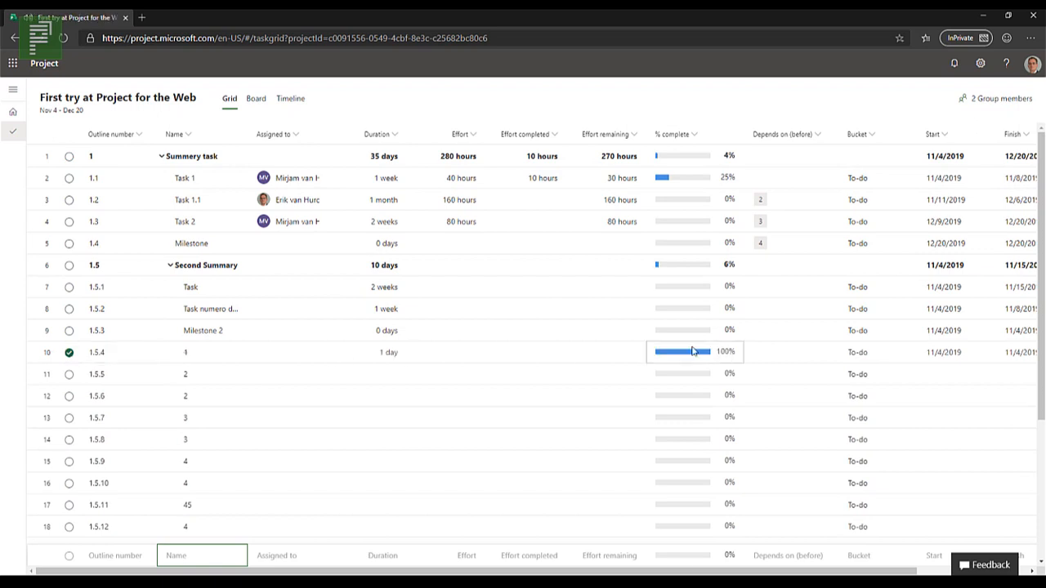
click(68, 354)
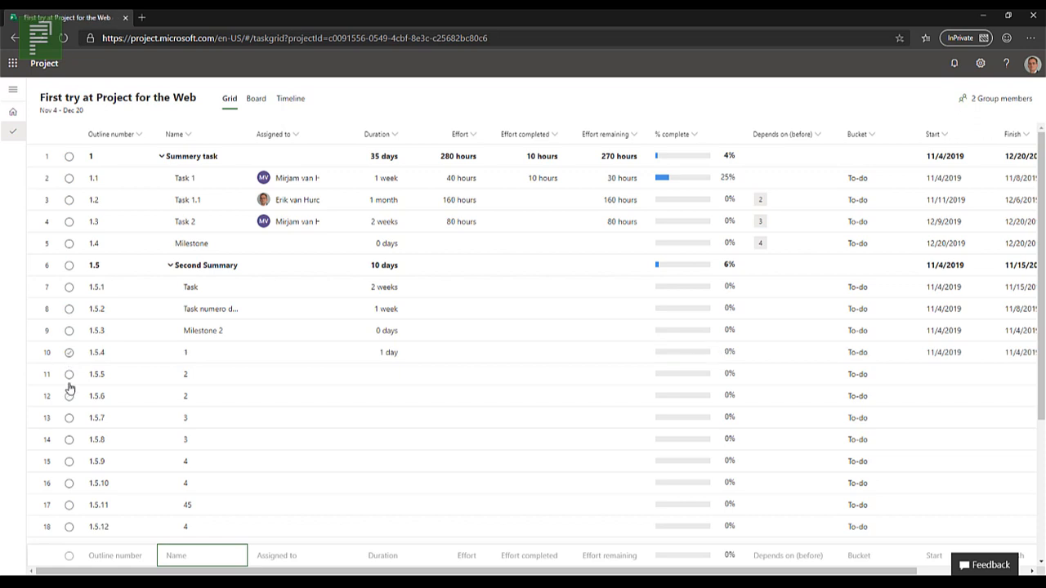
click(72, 357)
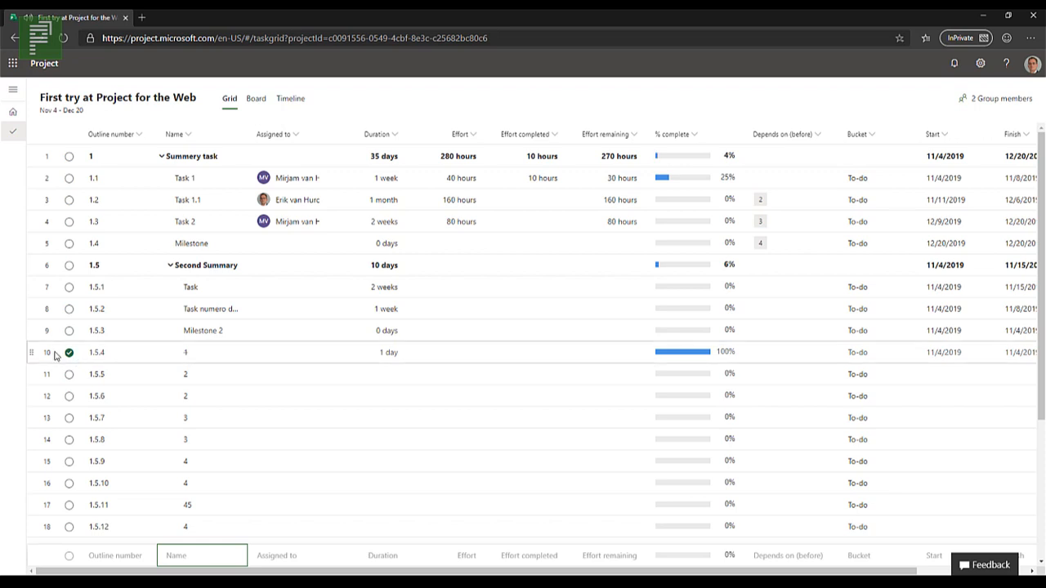
click(69, 357)
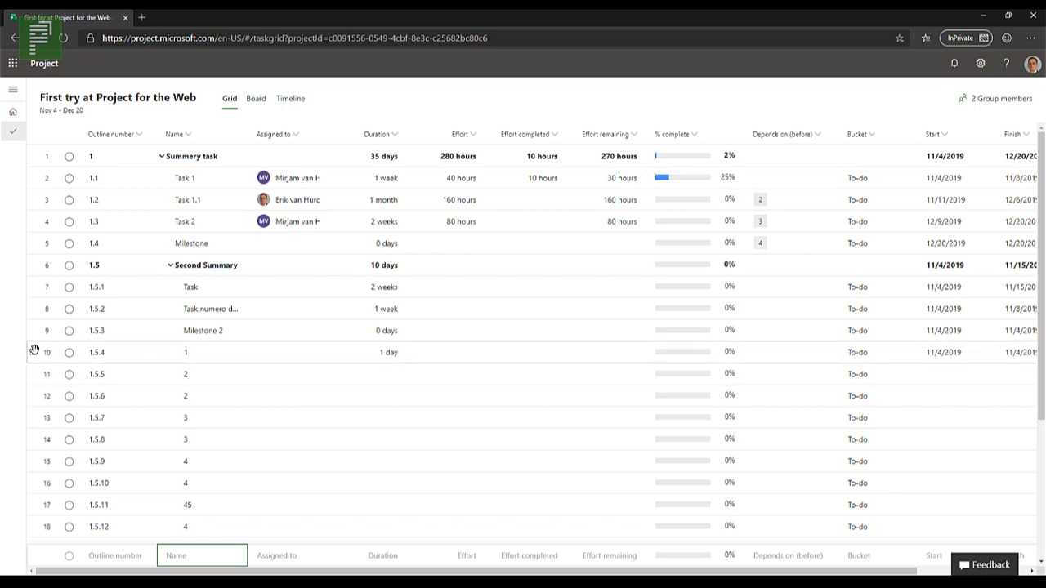
Step: Delete the filler tasks with outline numbers 1.5.4 through 1.5.12 together
click(254, 359)
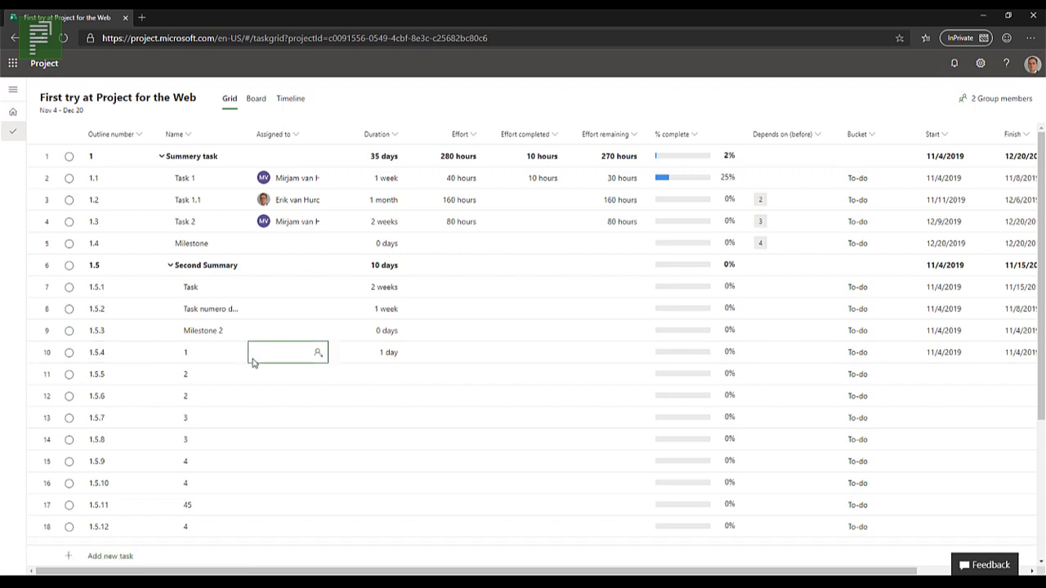
right_click(127, 364)
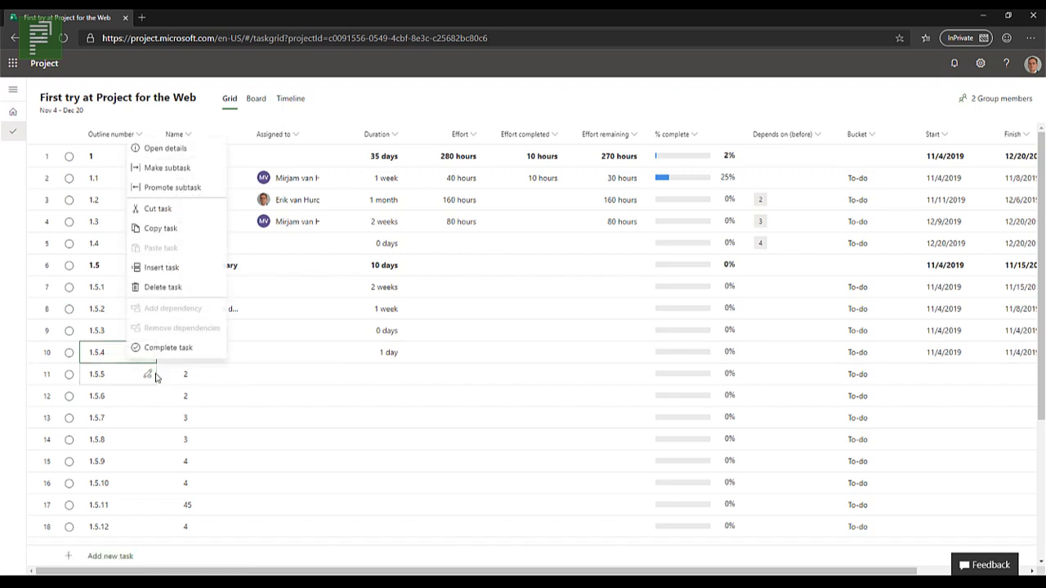
shift+click(131, 522)
right_click(137, 437)
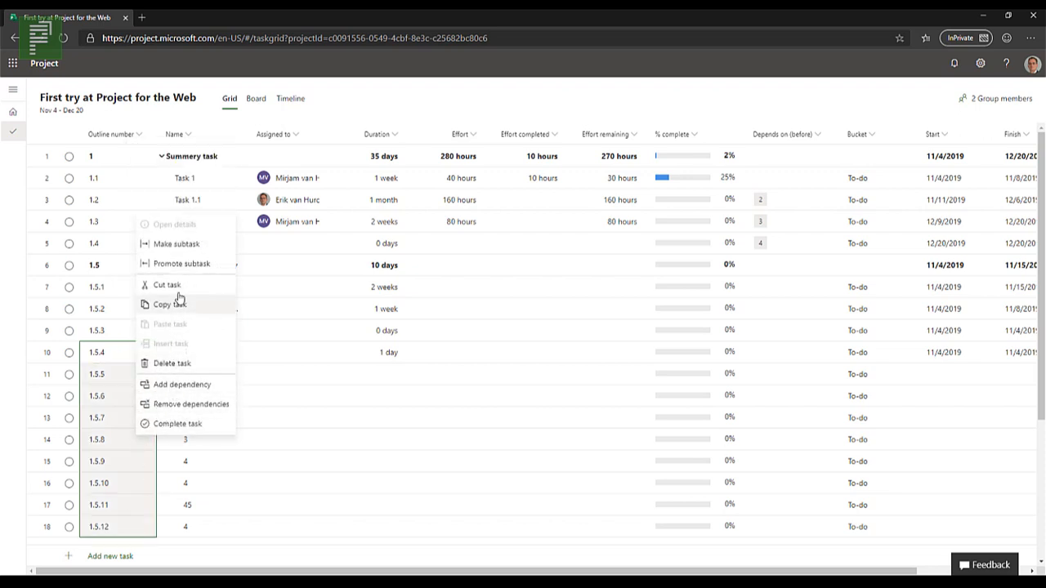
click(147, 367)
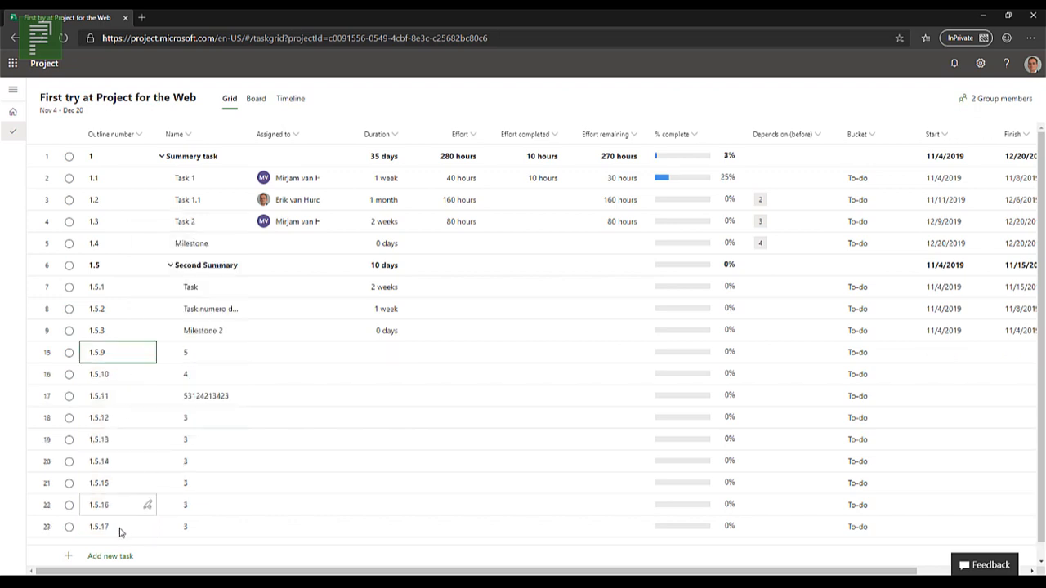
Step: Delete the next block of filler tasks, outline numbers 1.5.4 through 1.5.11
right_click(120, 528)
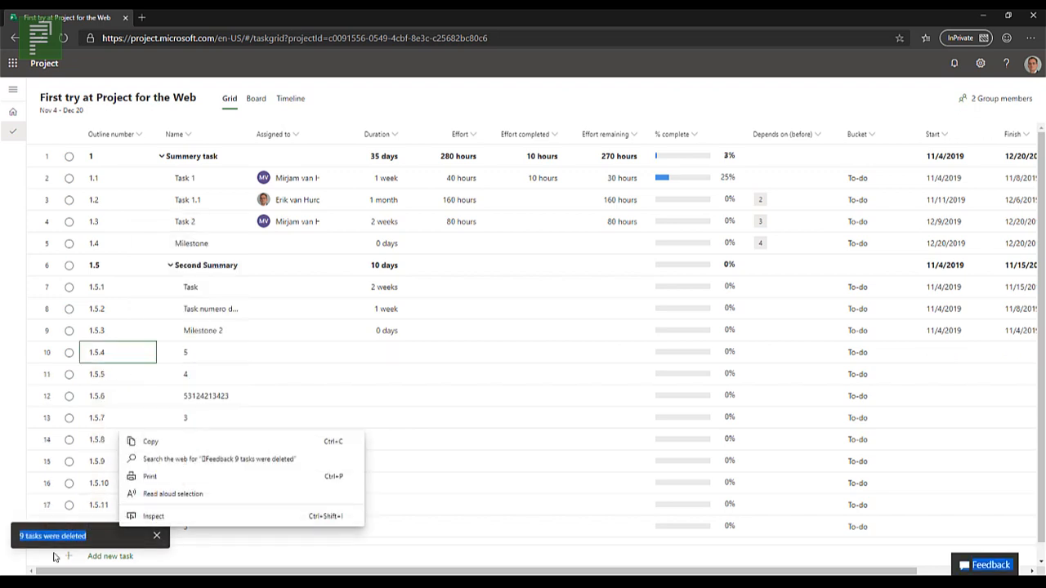
click(132, 395)
click(125, 356)
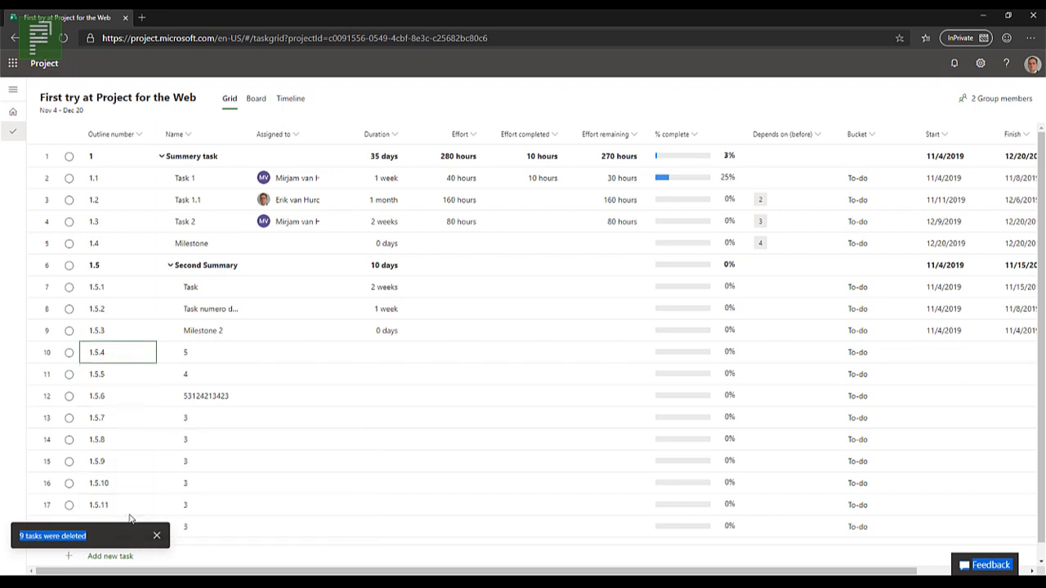
shift+click(131, 506)
right_click(129, 508)
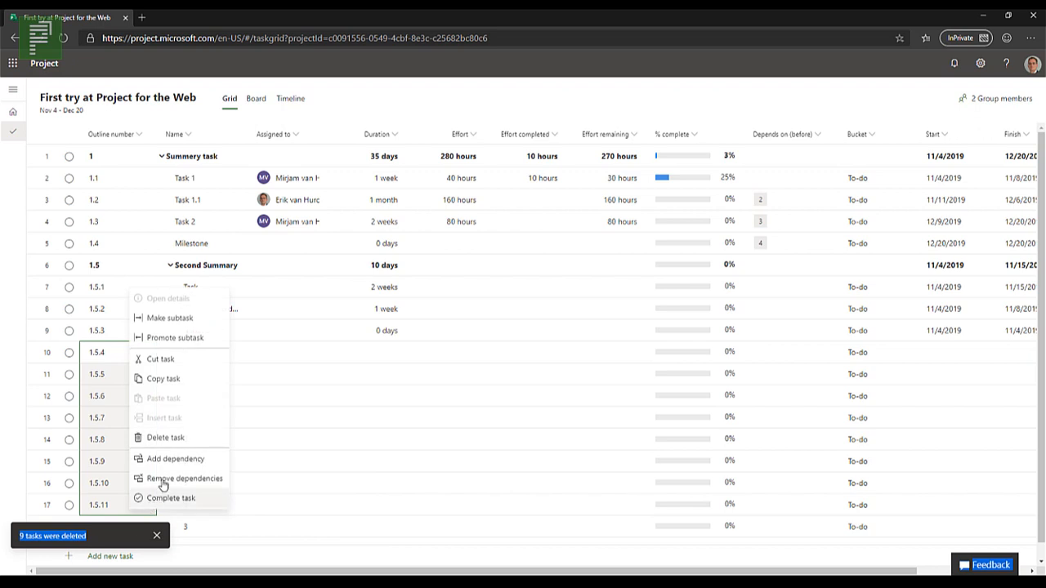
click(161, 437)
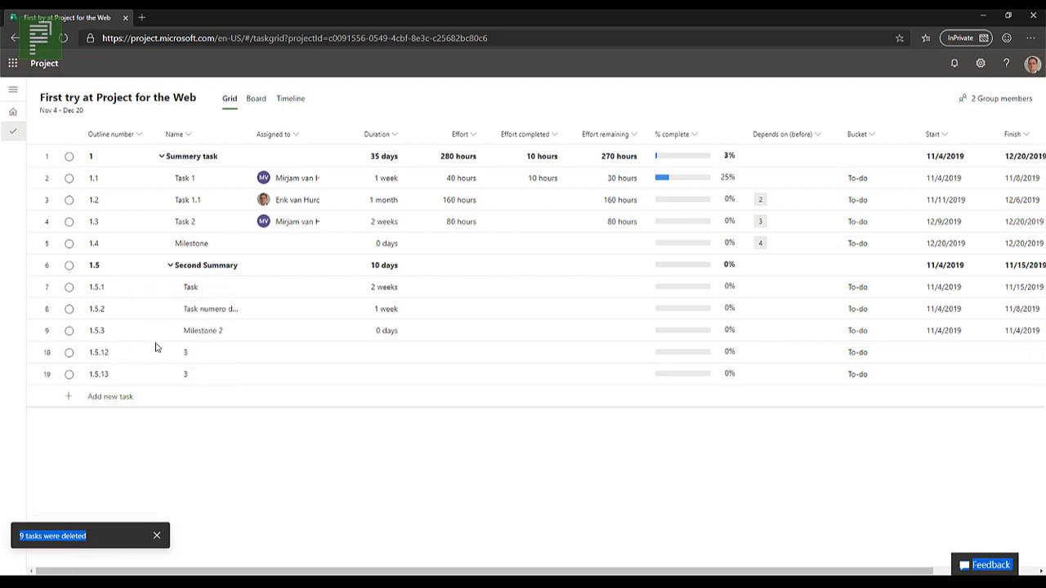
Step: Delete the last two filler tasks below Milestone 2 and dismiss the deletion notifications
click(294, 352)
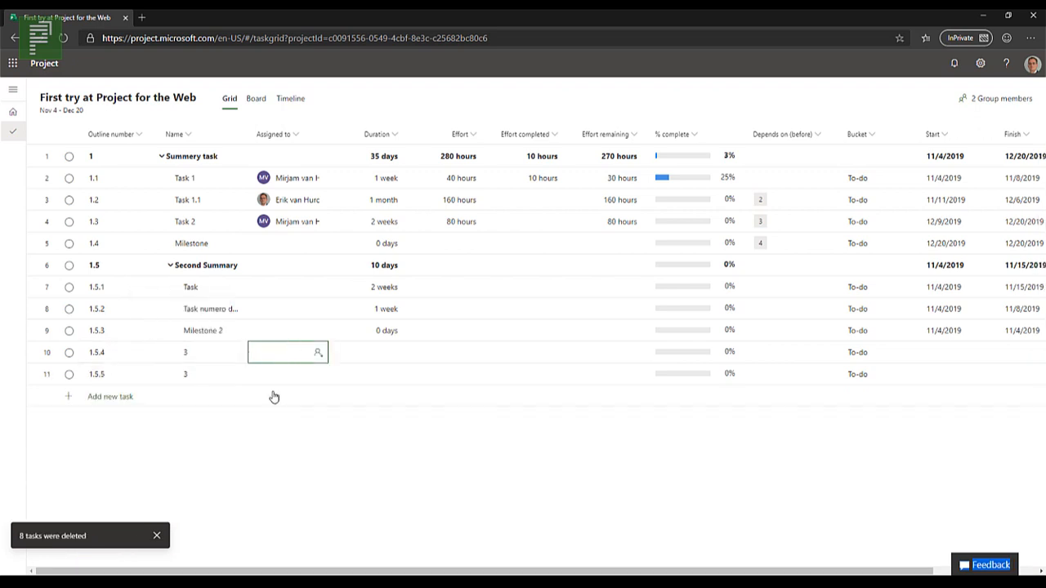
shift+click(273, 381)
right_click(275, 384)
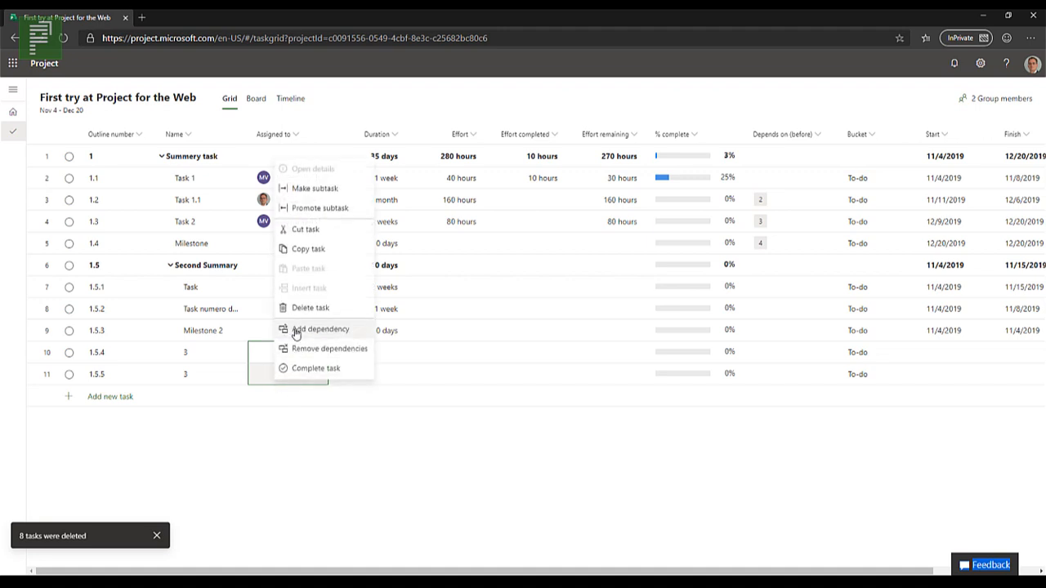
click(278, 309)
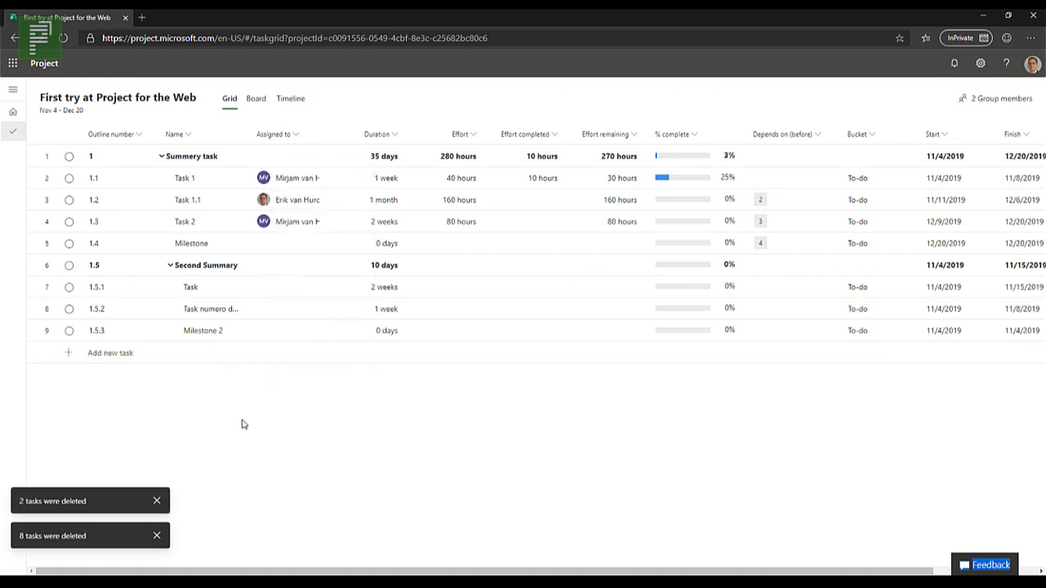
click(157, 502)
click(156, 536)
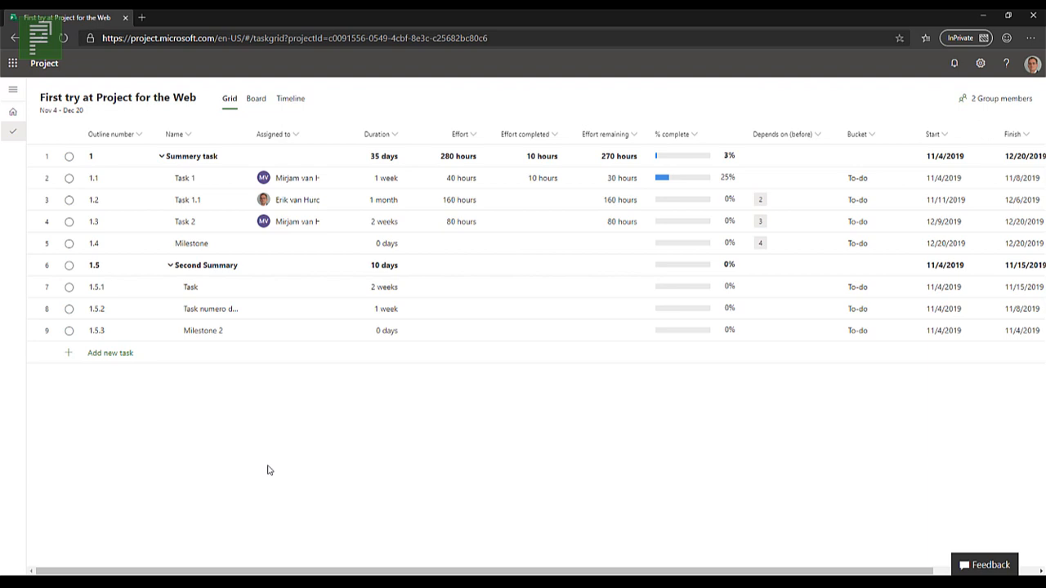
Step: Assign the first listed team member to the subtask named Task under Second Summary
click(280, 288)
click(320, 288)
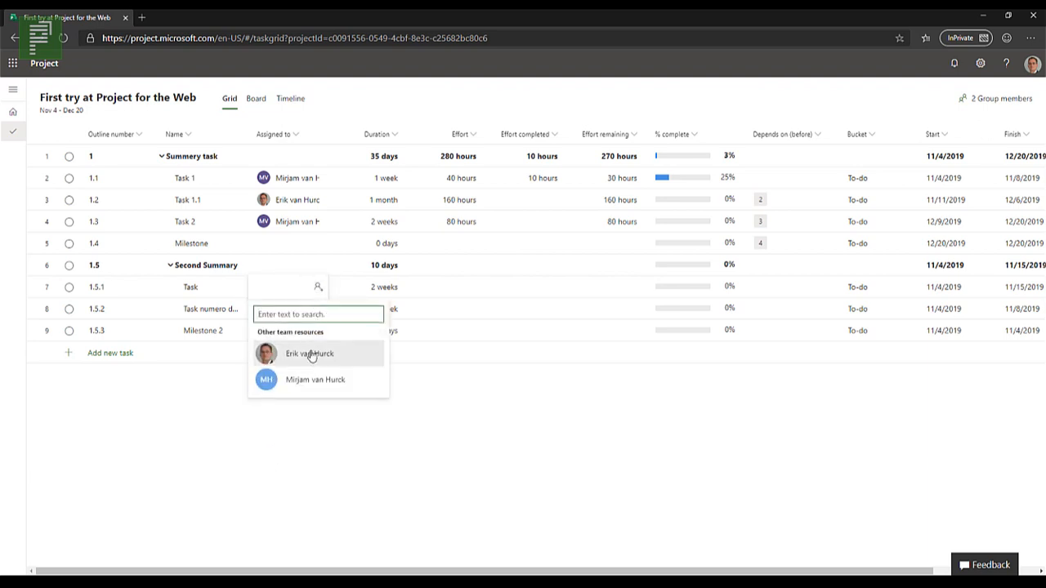
click(318, 353)
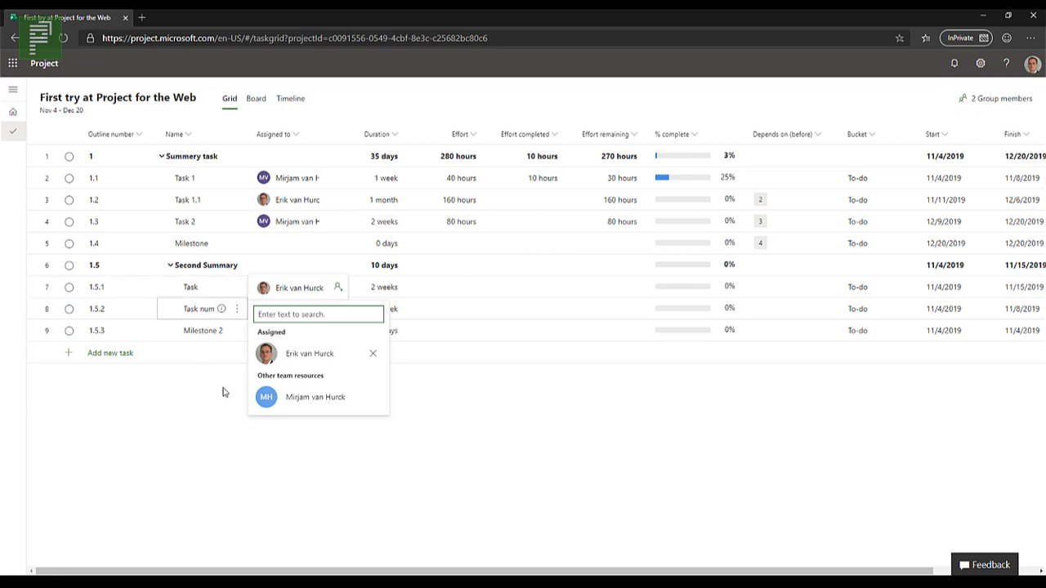
Step: Assign both listed team members to the subtask Task numero dos under Second Summary
click(281, 309)
click(281, 309)
click(318, 309)
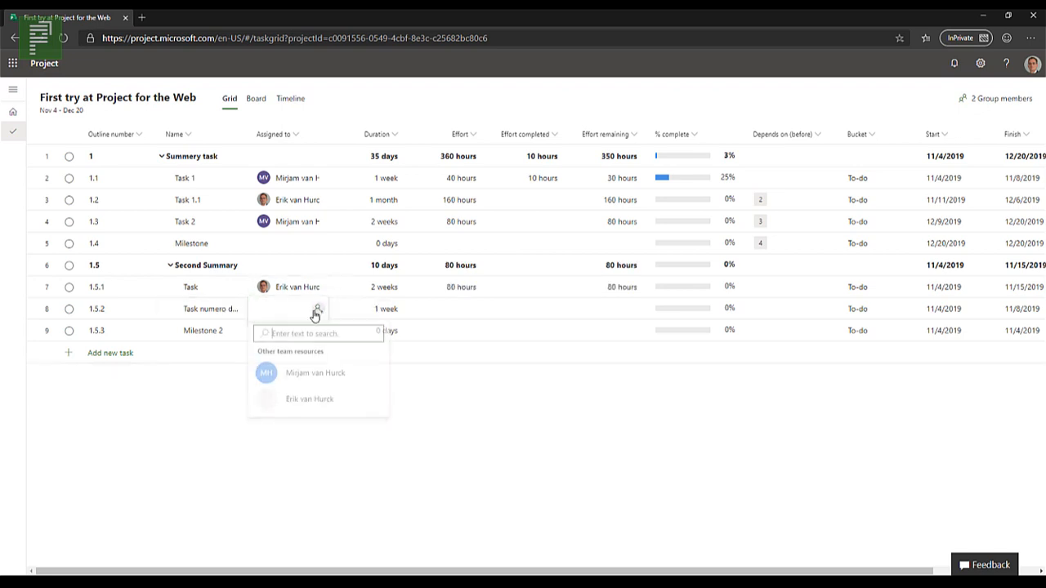
click(288, 372)
click(286, 418)
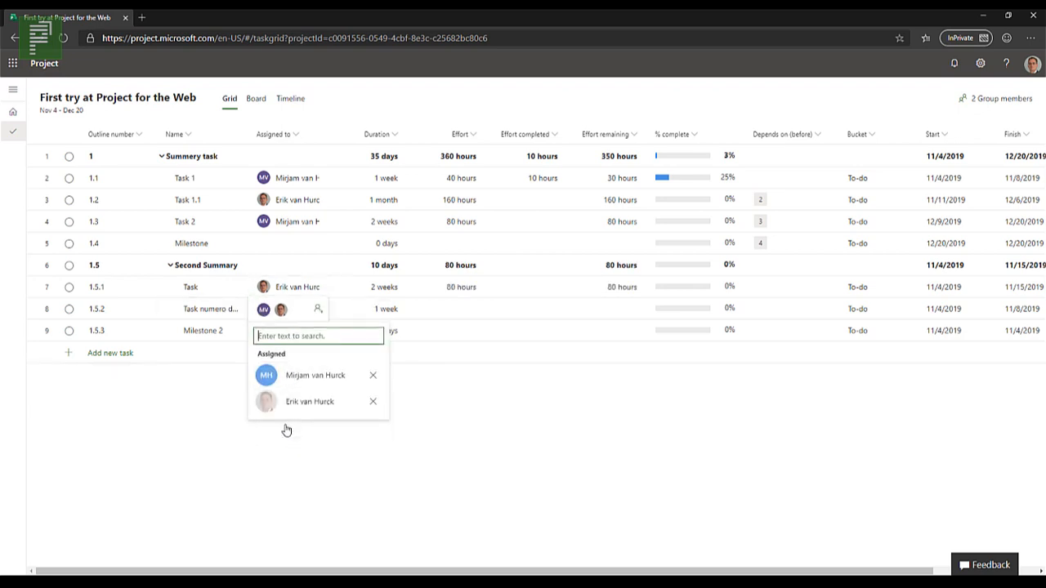
click(368, 478)
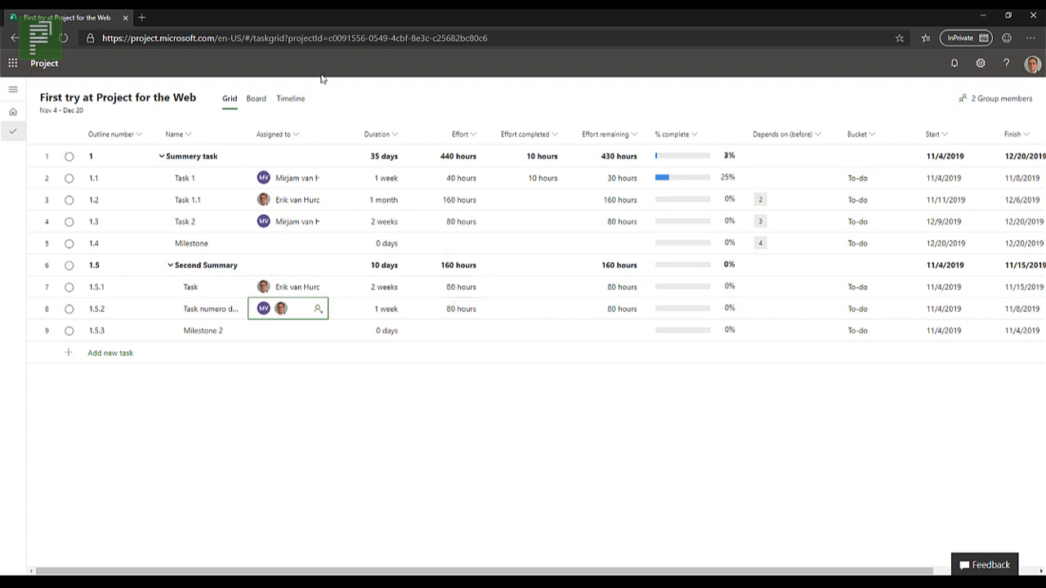
Step: In the Timeline view, link Task, Task numero dos and Milestone 2 with dependencies in sequence
click(292, 100)
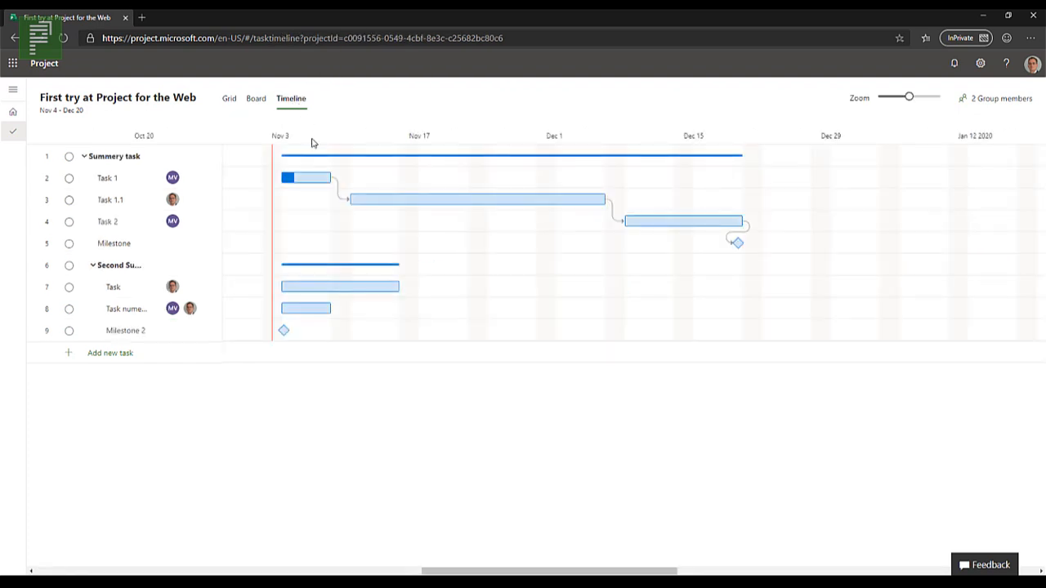
drag(132, 296, 123, 338)
right_click(129, 330)
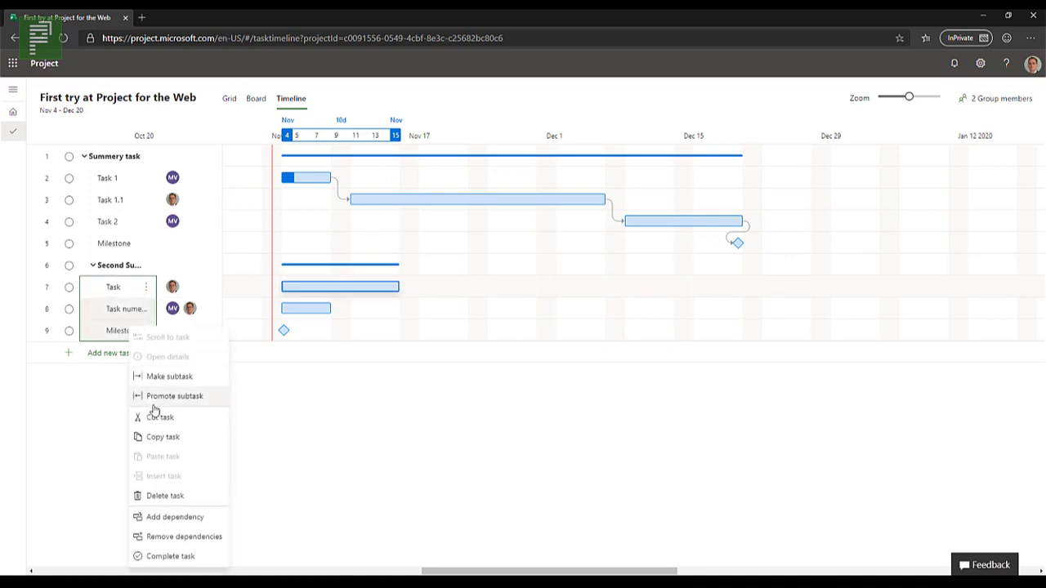
click(174, 518)
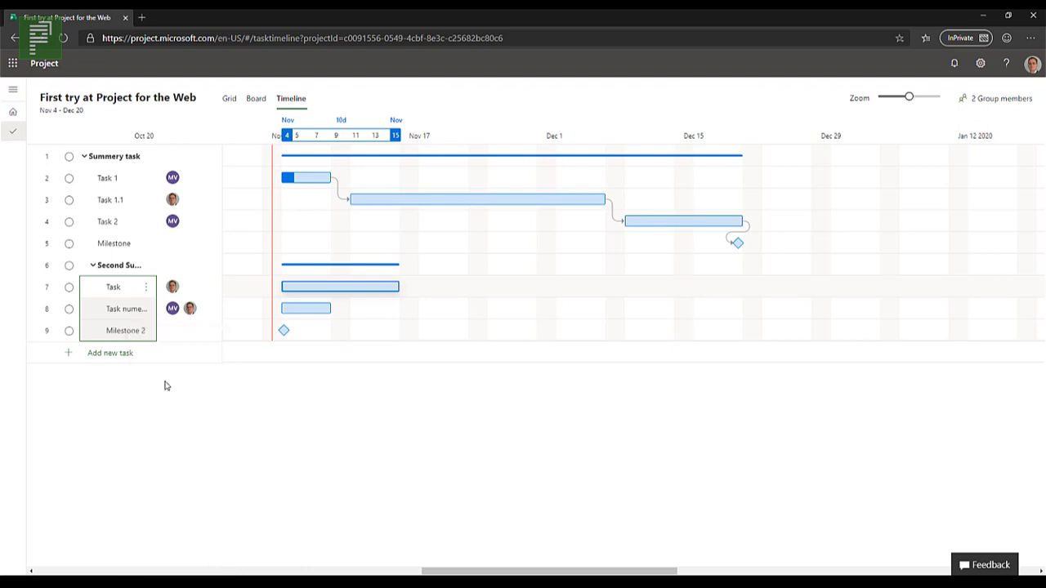
Step: Make the subtask Task under Second Summary depend on Milestone, and collapse and re-expand Second Summary
click(114, 249)
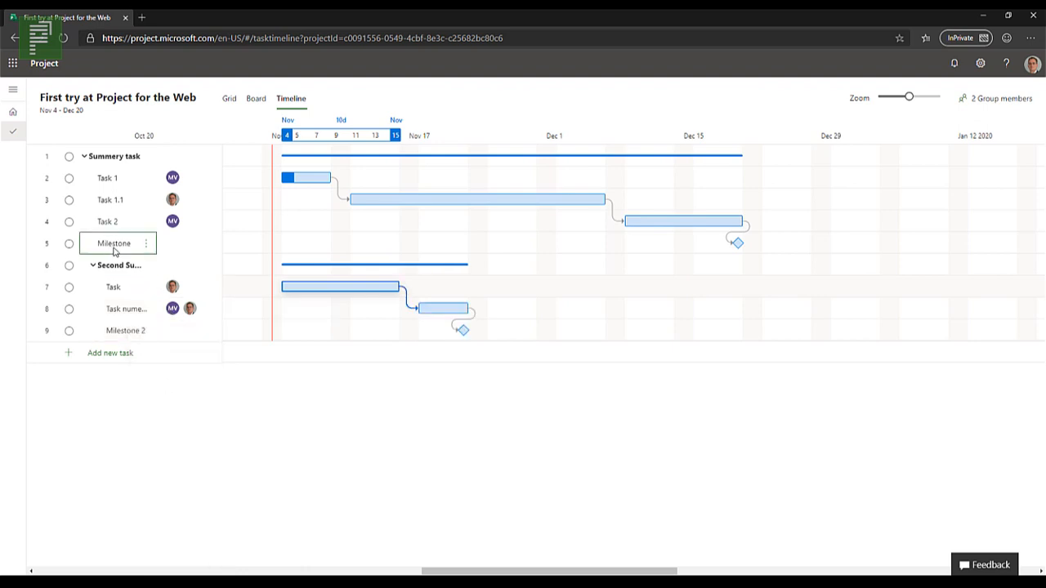
click(106, 290)
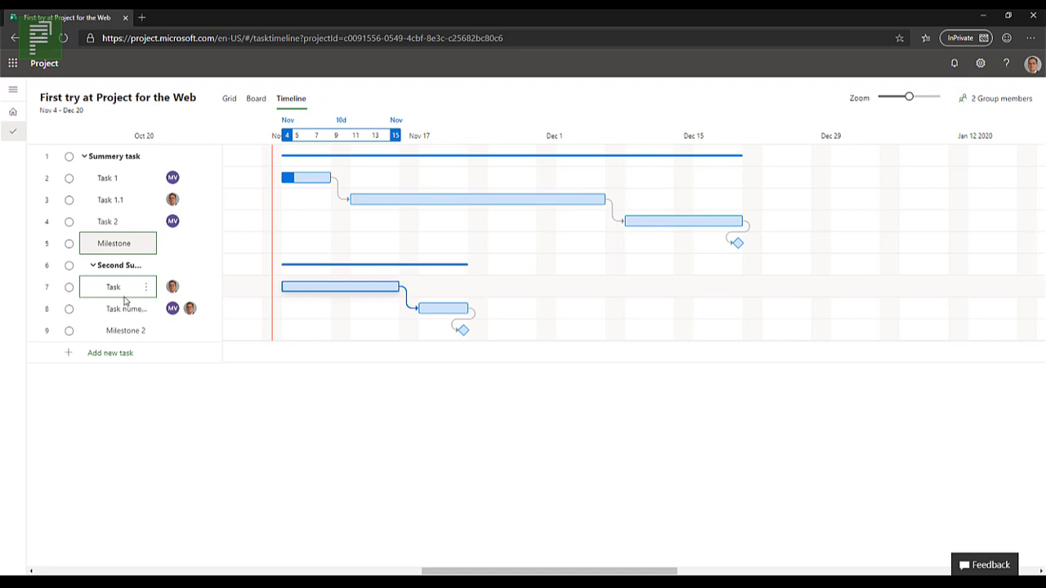
right_click(124, 301)
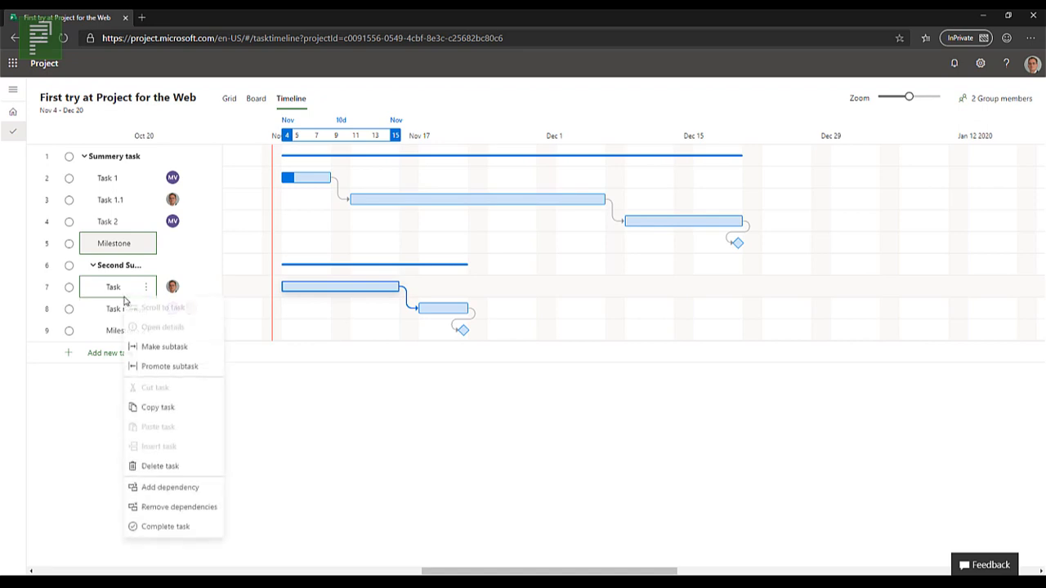
click(180, 490)
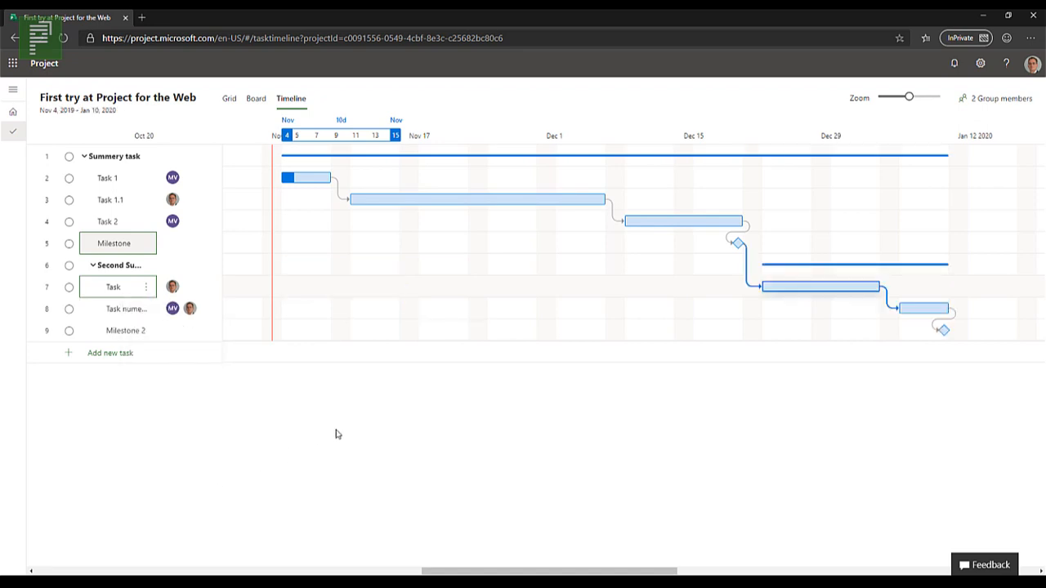
click(92, 266)
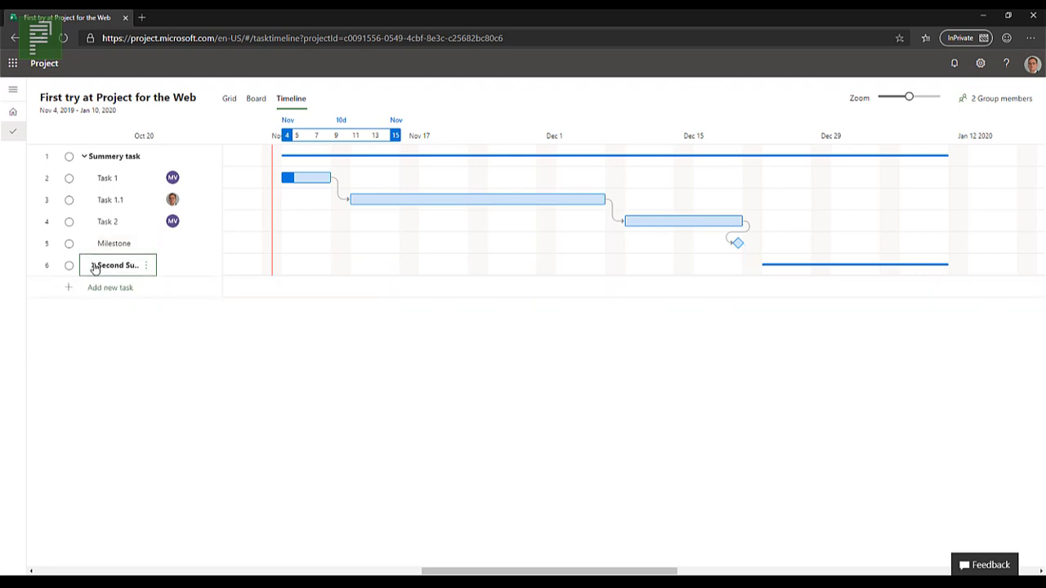
click(93, 265)
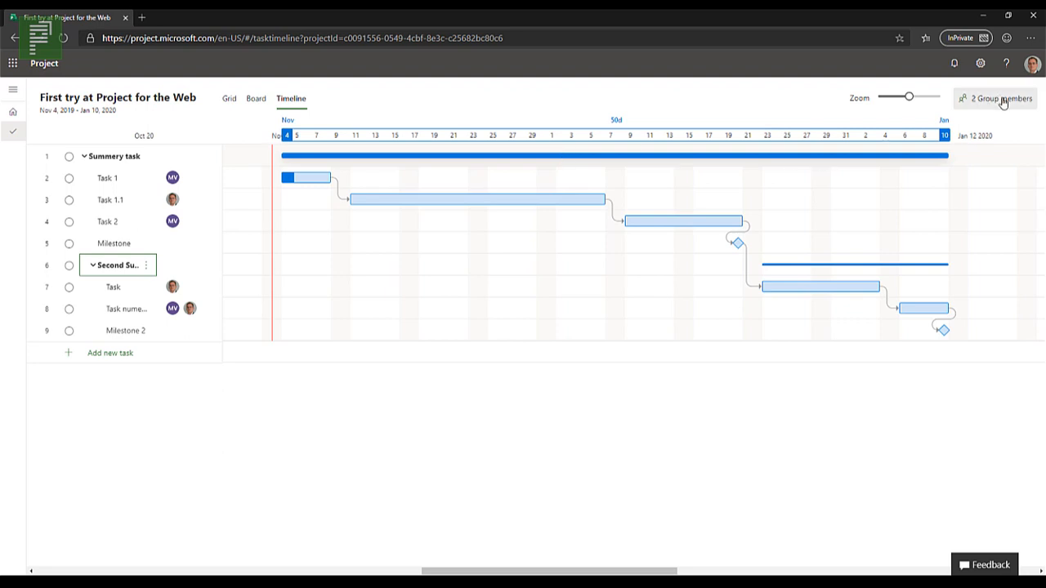
Step: In the Grid view, promote Second Summary with its subtasks to the top outline level
click(231, 100)
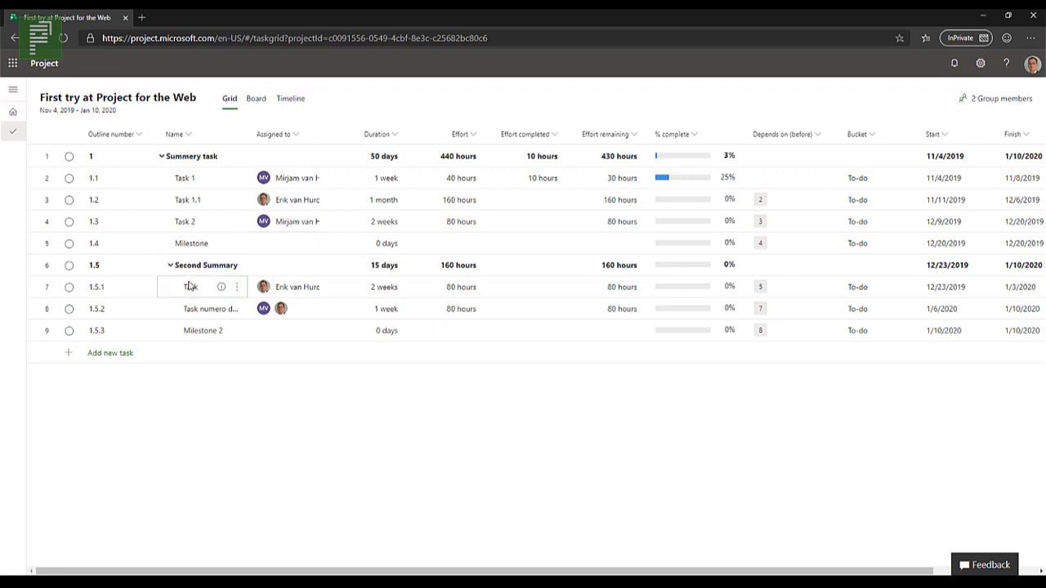
right_click(129, 272)
click(169, 319)
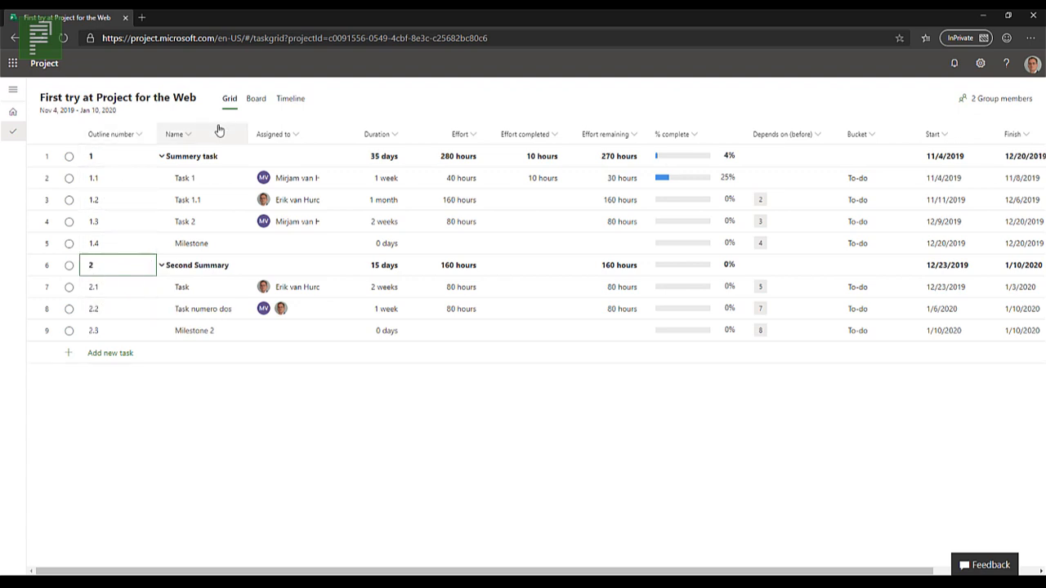
Step: In the Board view, move Milestone and Milestone 2 to Completed, and Task and Task 1.1 to In Progress
click(254, 99)
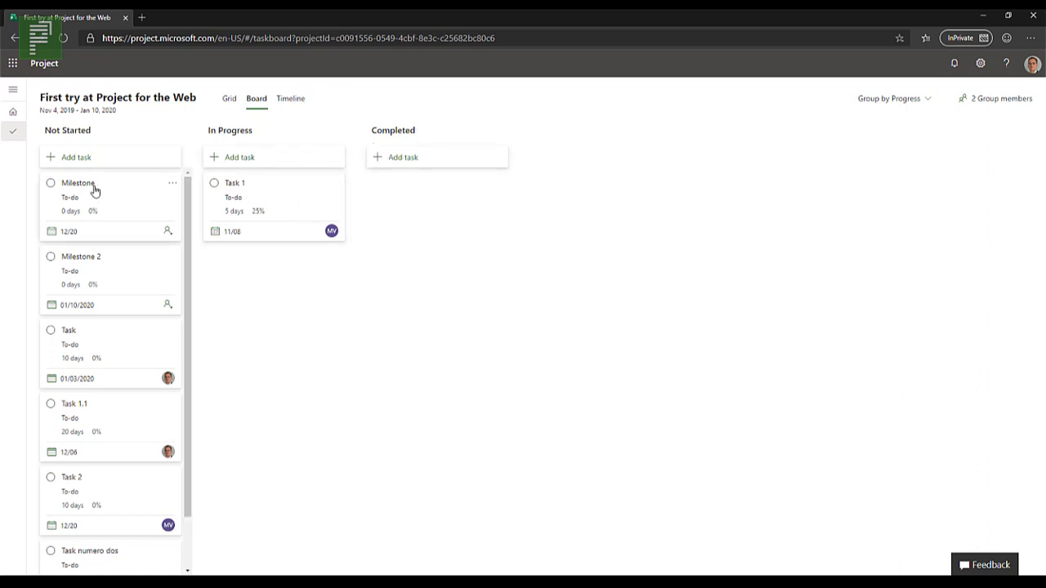
drag(119, 200, 408, 196)
drag(93, 194, 416, 272)
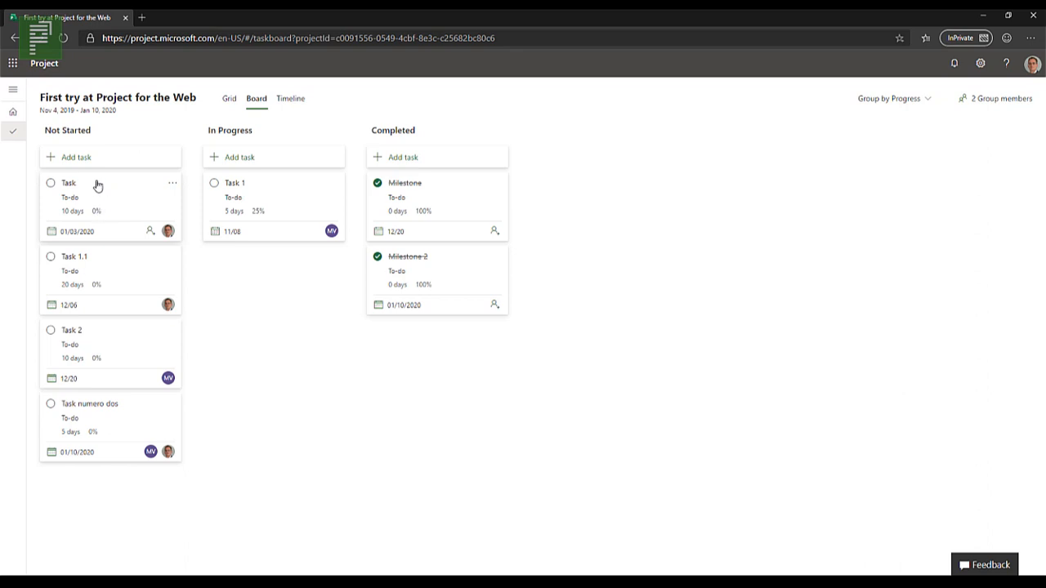
drag(96, 186, 260, 254)
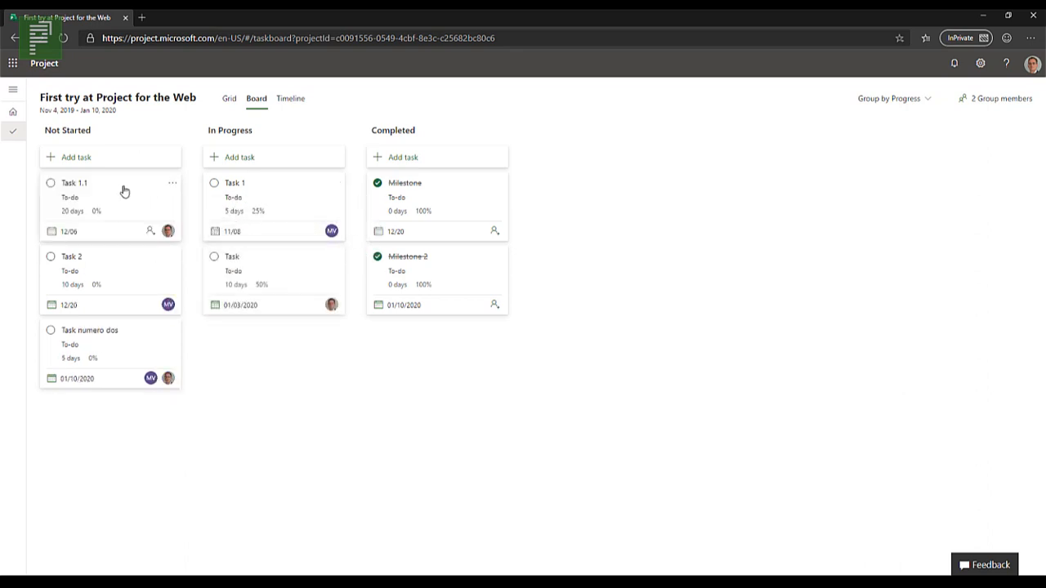
drag(144, 229, 265, 376)
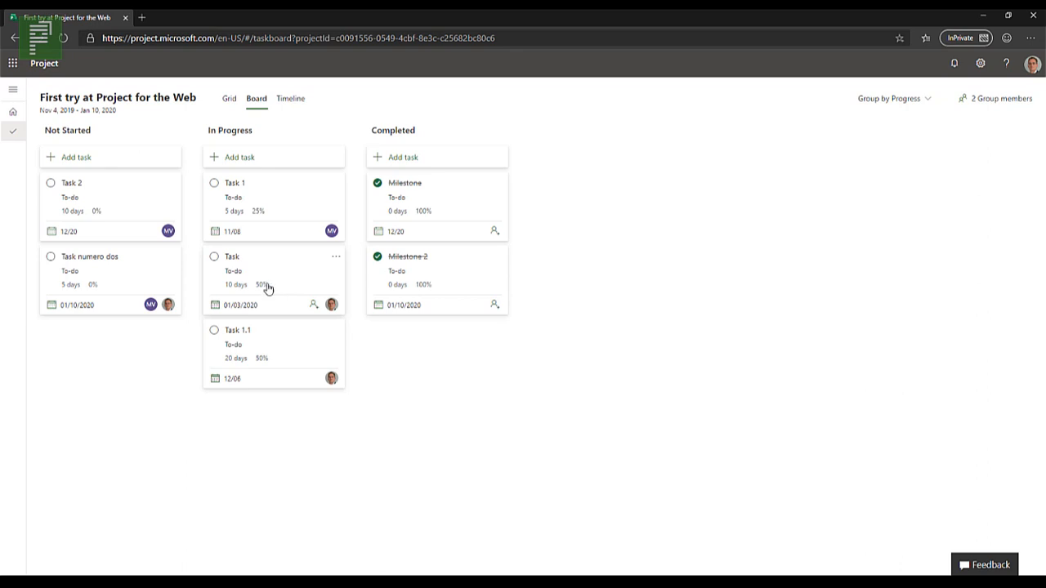
right_click(254, 133)
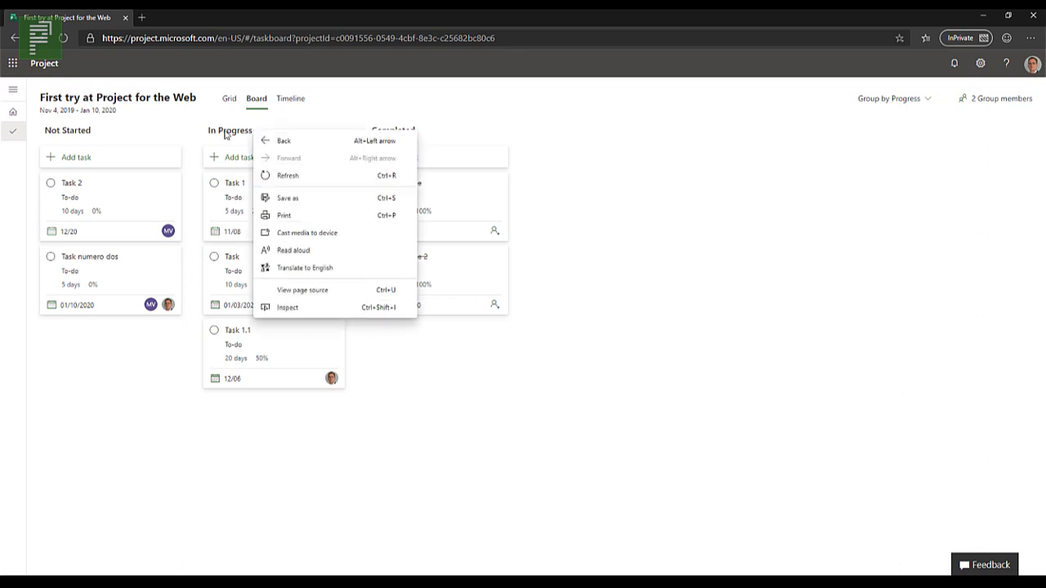
click(224, 134)
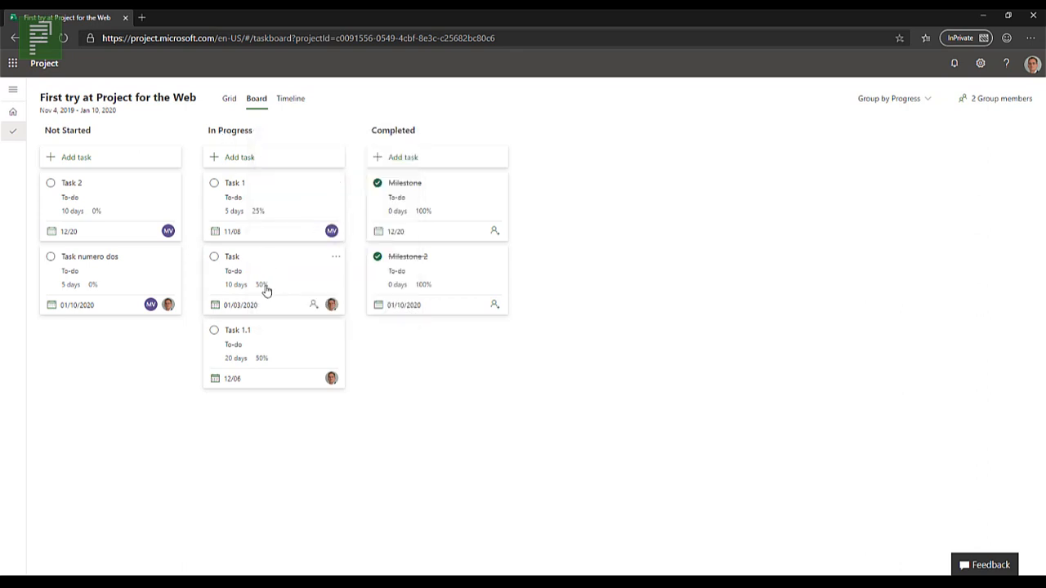
click(333, 257)
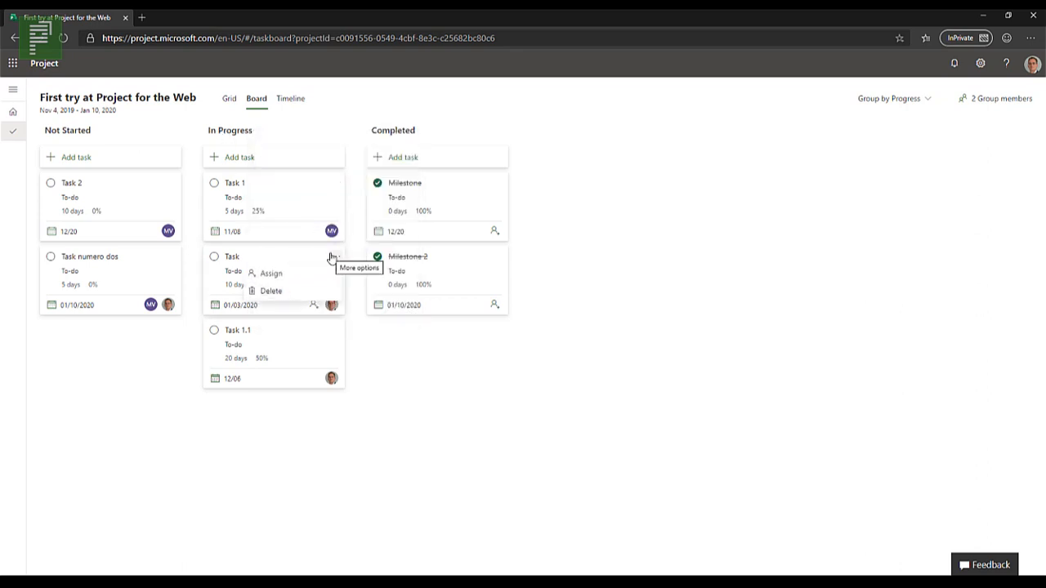
click(182, 358)
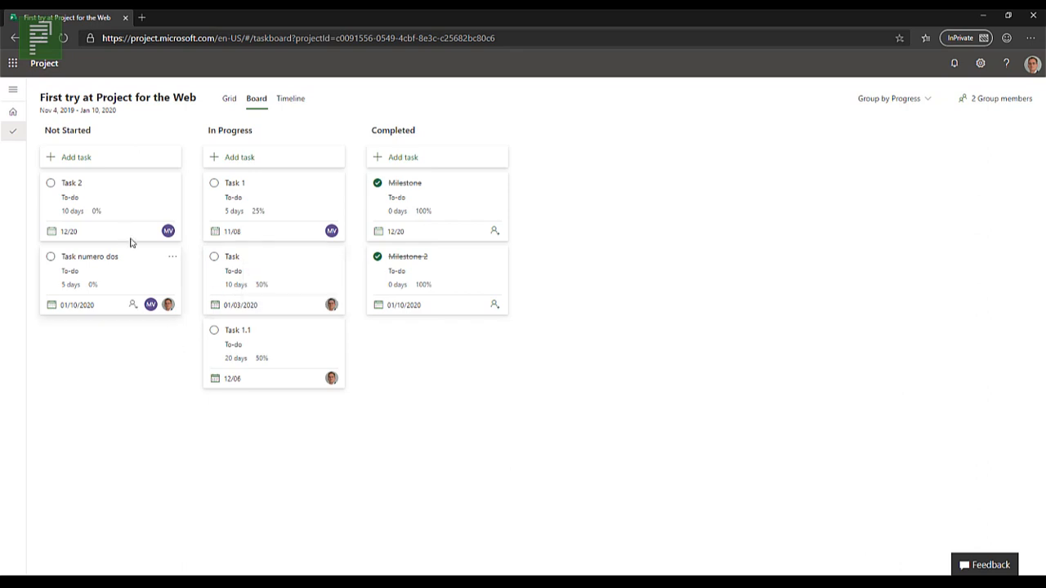
Step: Move the remaining Not Started cards, Task numero dos and Task 2, to In Progress
drag(67, 260, 227, 406)
drag(121, 191, 241, 352)
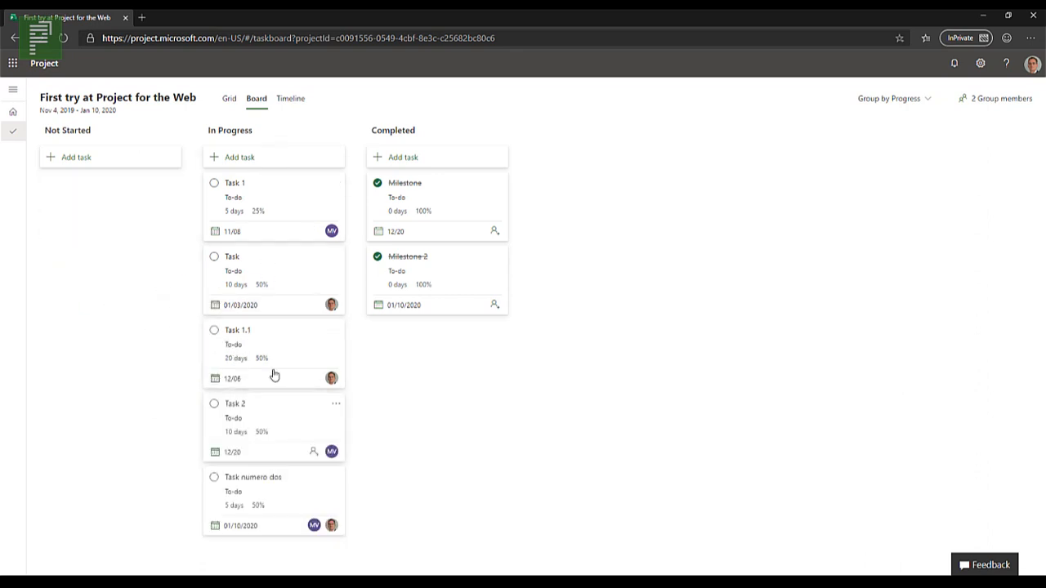
Step: In the Timeline view, try shortening Task 1.1 to finish on November 22 and stretch it back to December 6
click(291, 99)
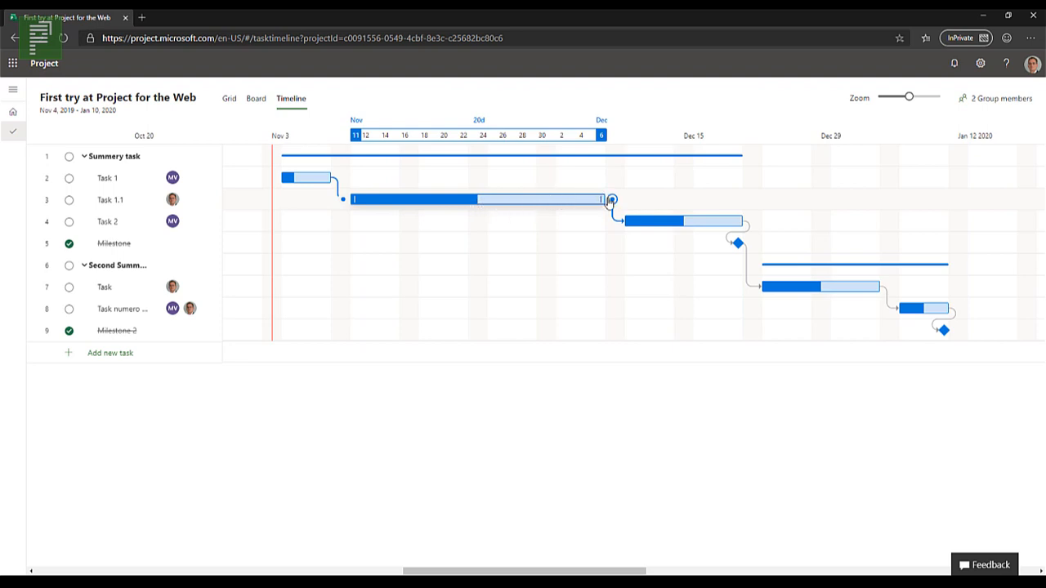
drag(610, 203, 619, 257)
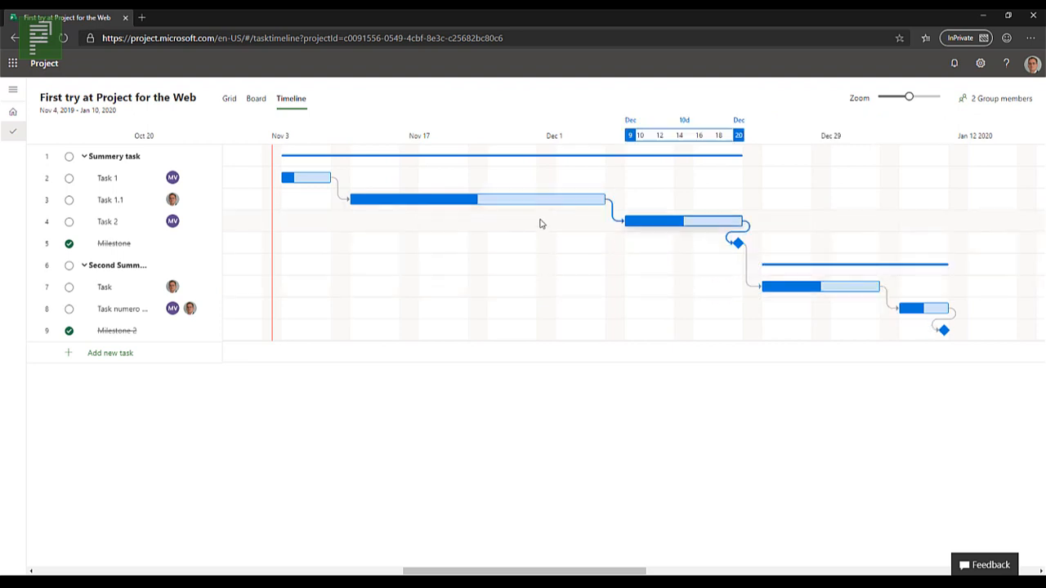
drag(603, 198, 463, 198)
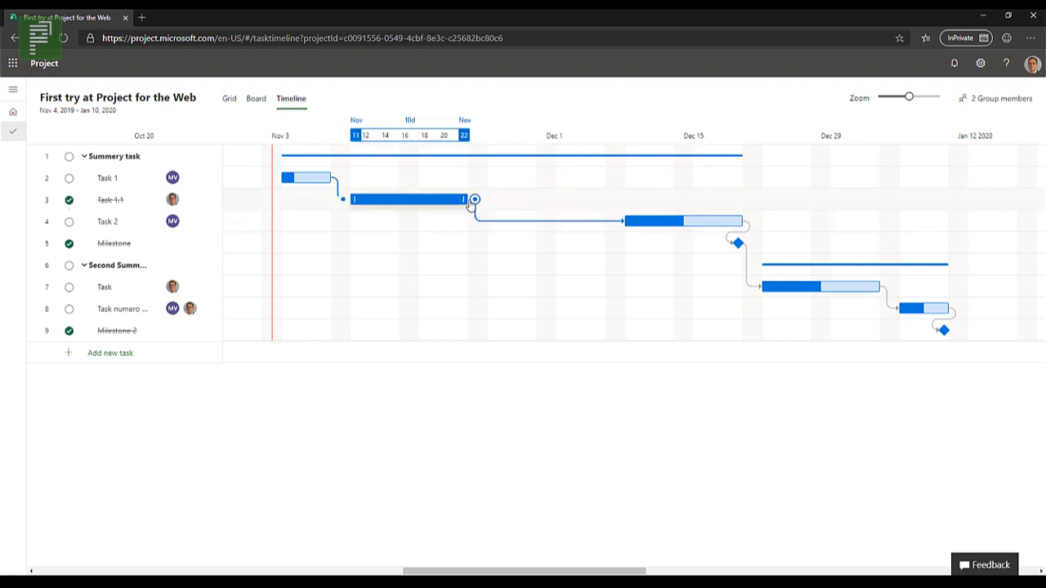
drag(463, 198, 626, 201)
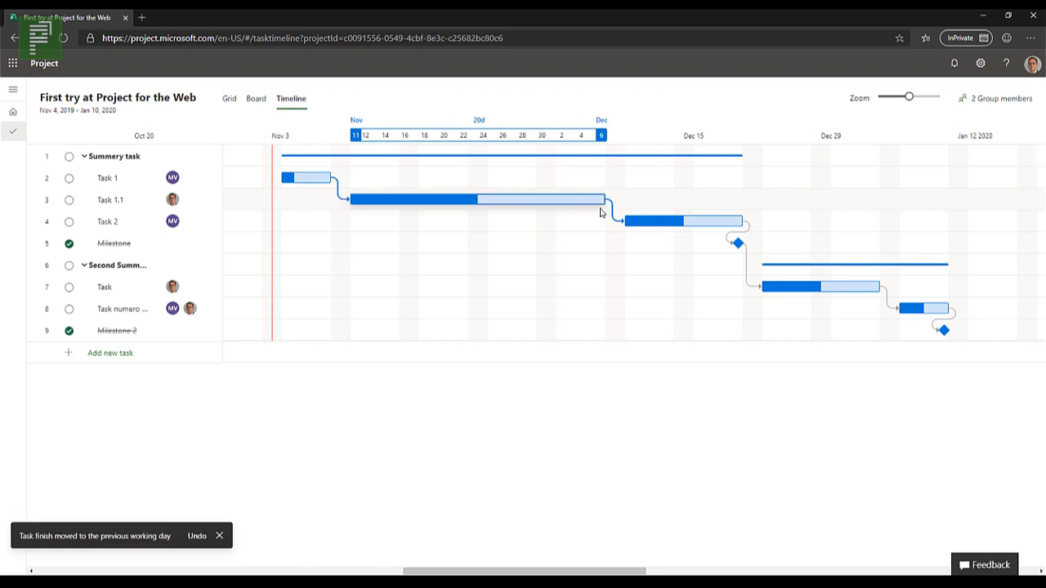
mouse_move(600, 199)
mouse_down()
mouse_move(611, 199)
mouse_move(573, 207)
mouse_move(607, 199)
mouse_up()
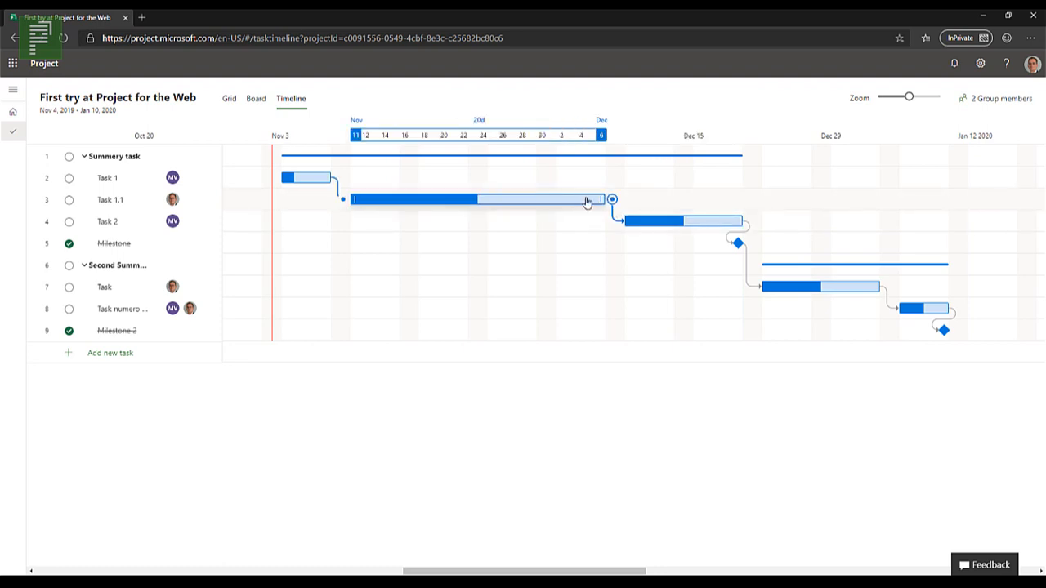
Step: Extend Task 1.1 on the timeline to finish on December 20 and show the updated plan in the Grid view
mouse_move(612, 208)
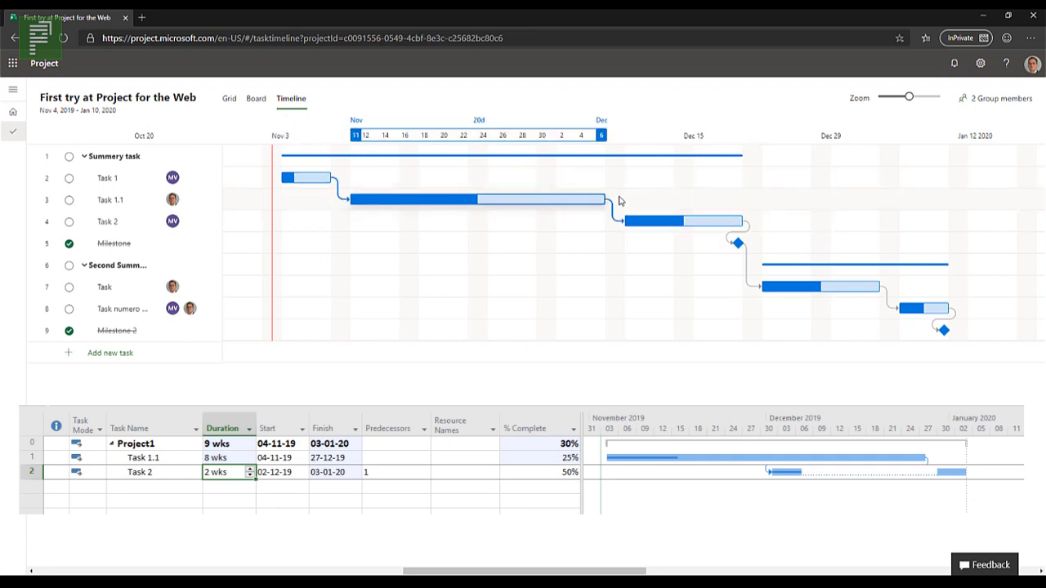
drag(599, 198, 738, 200)
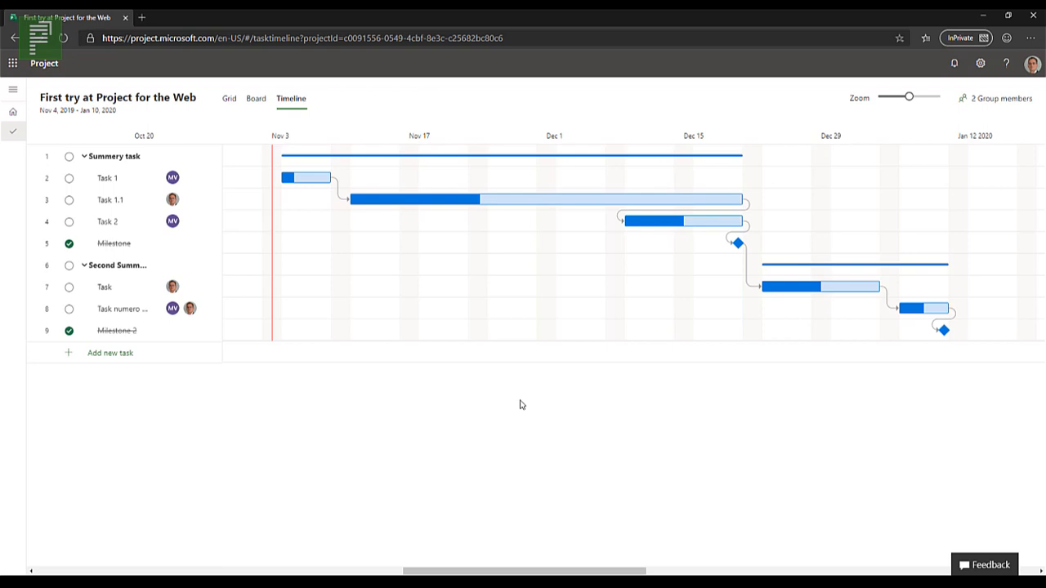
click(253, 100)
click(230, 102)
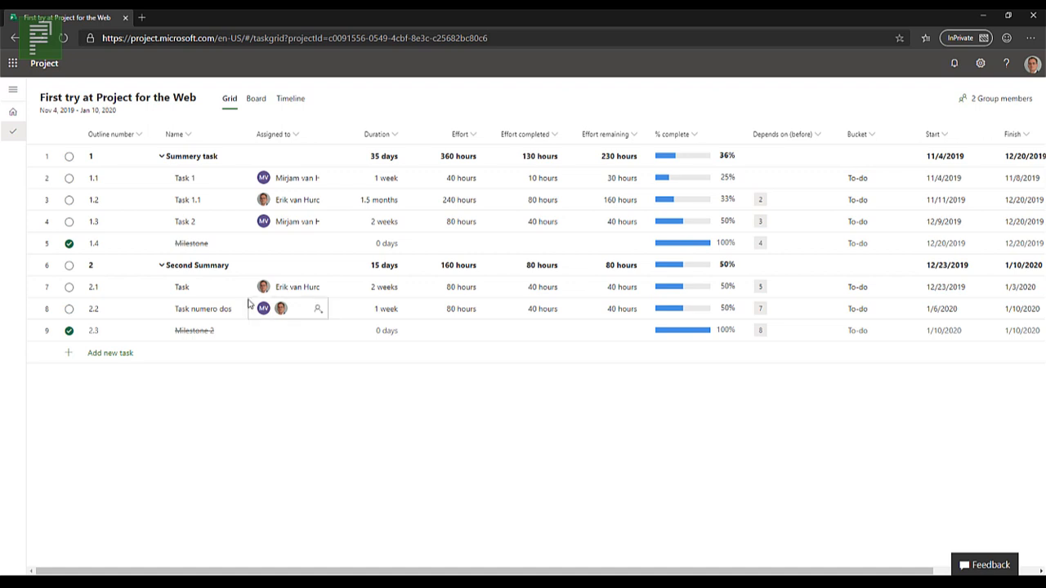
Step: From the Project home page, add First try at Project for the Web to the favorites and reopen it from there
click(21, 116)
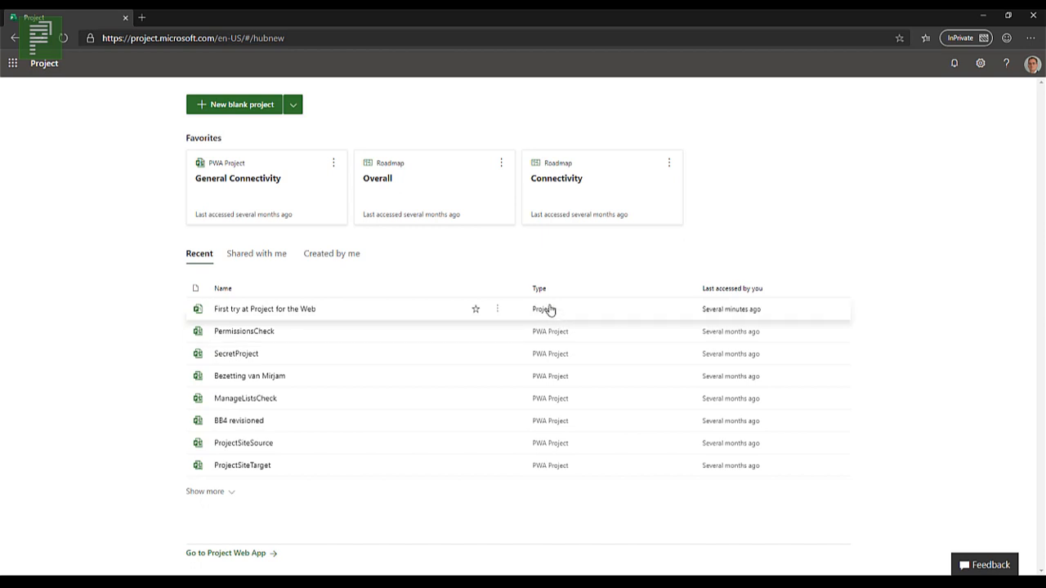
click(476, 309)
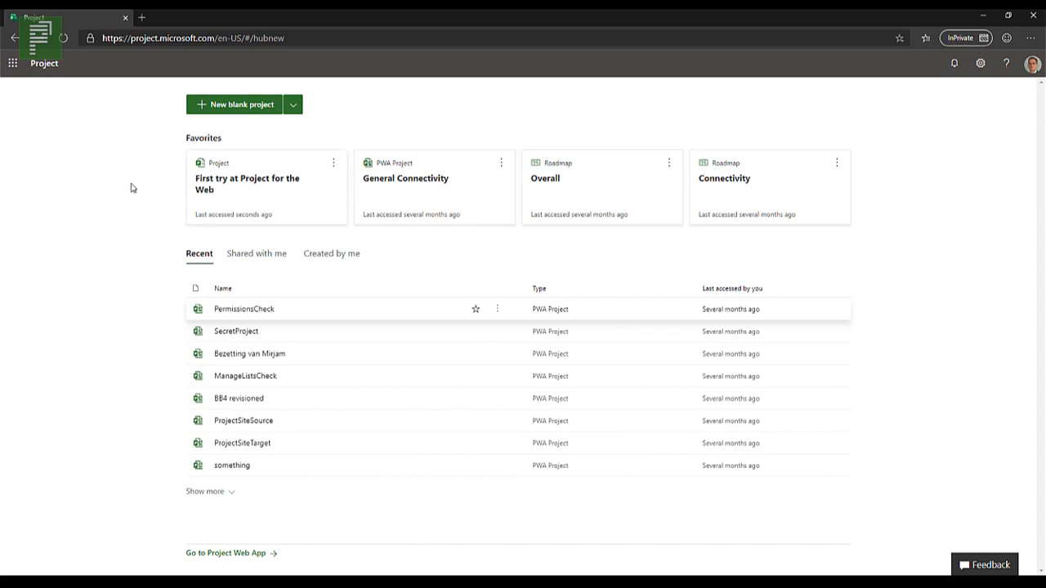
click(333, 163)
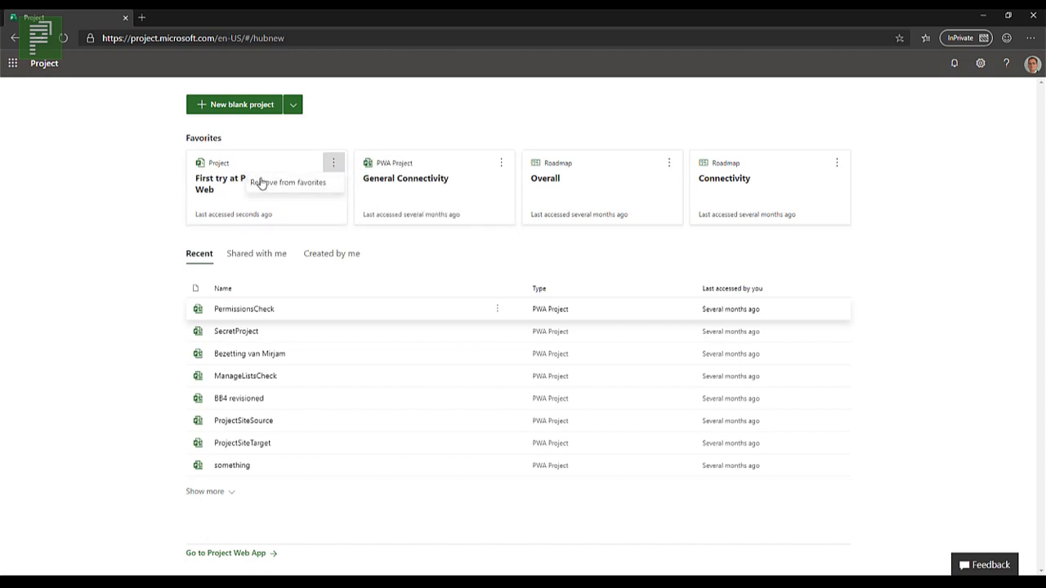
click(232, 180)
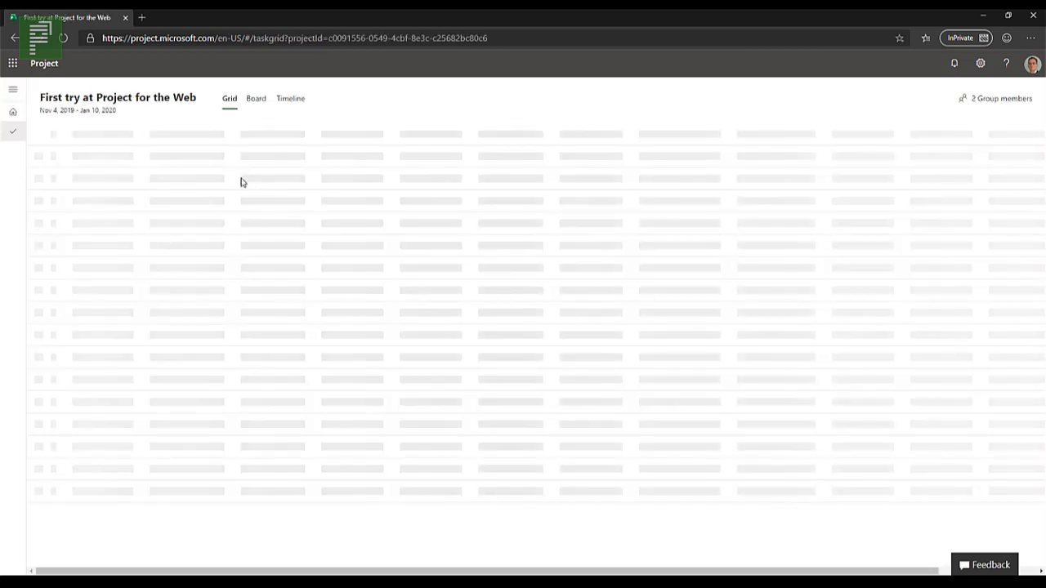